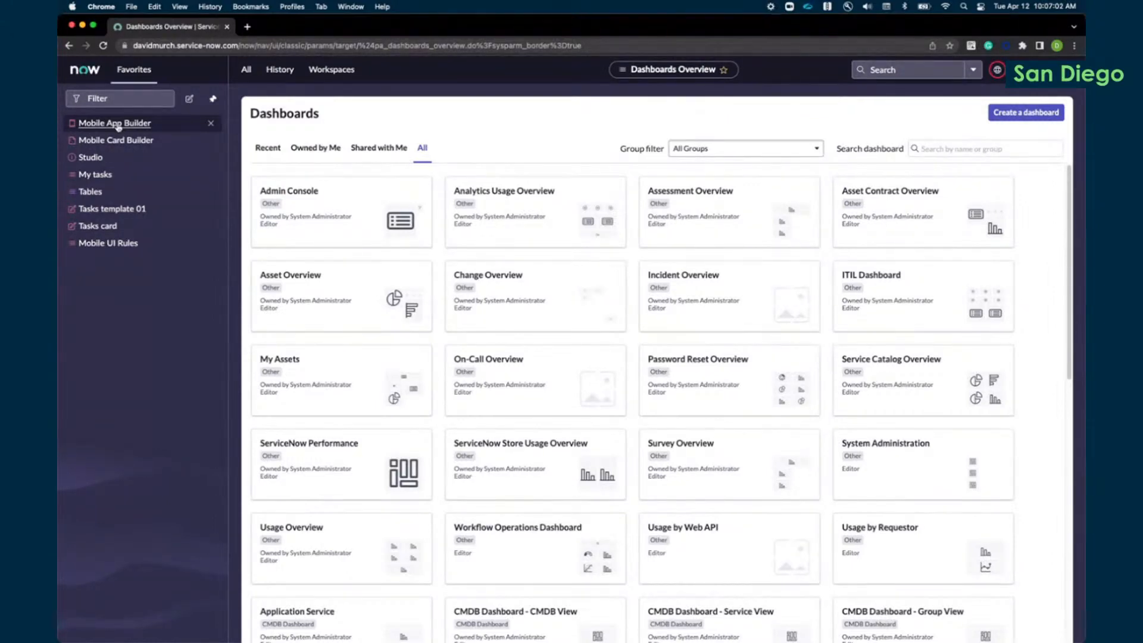
Step: Open Mobile App Builder from the favorites and go through its onboarding tour to the Save and preview your app page
left_click(114, 123)
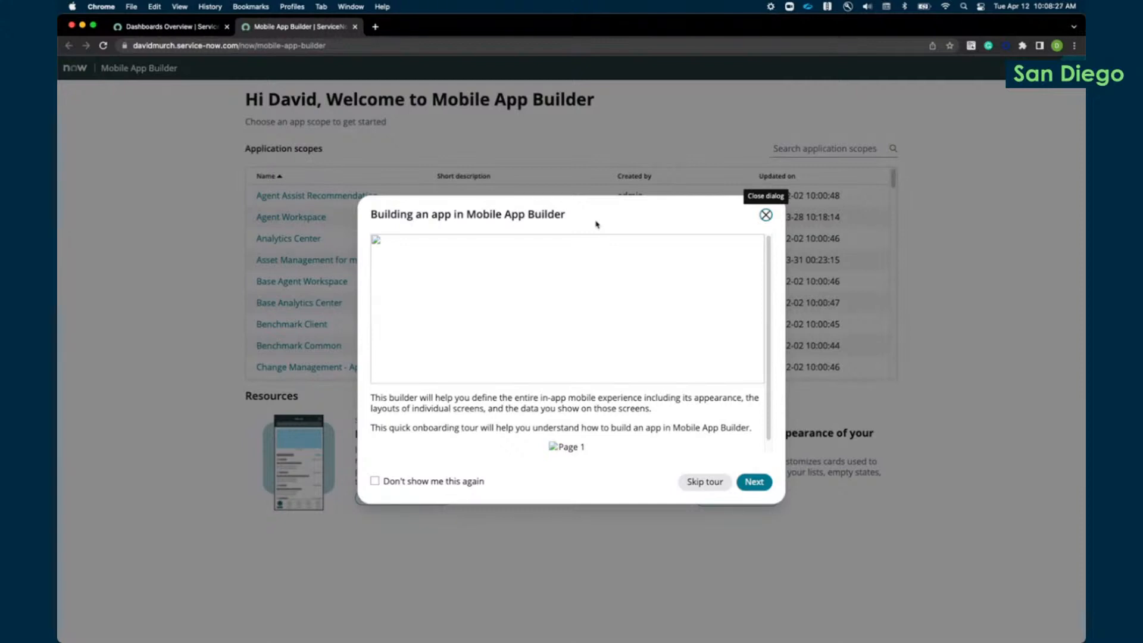
left_click(753, 483)
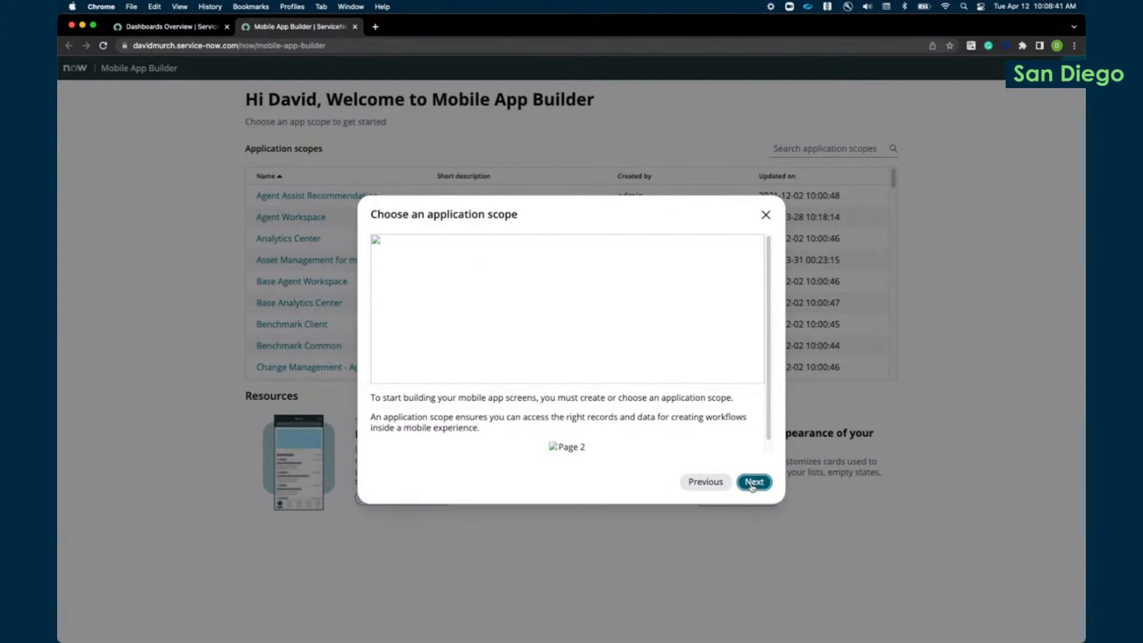
left_click(754, 482)
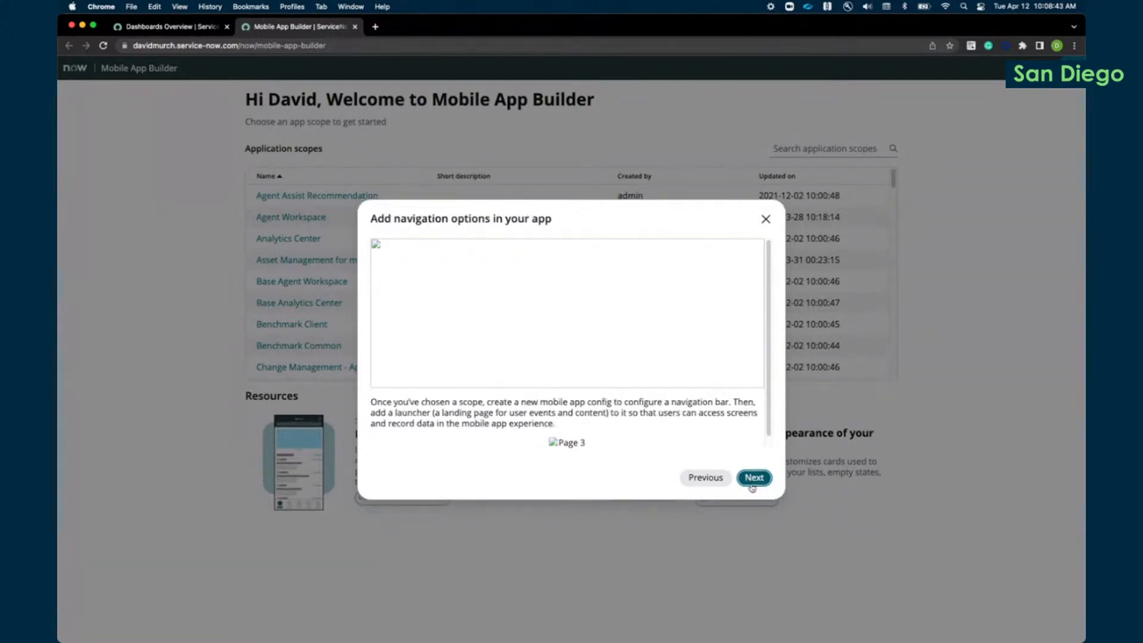
left_click(754, 479)
left_click(753, 483)
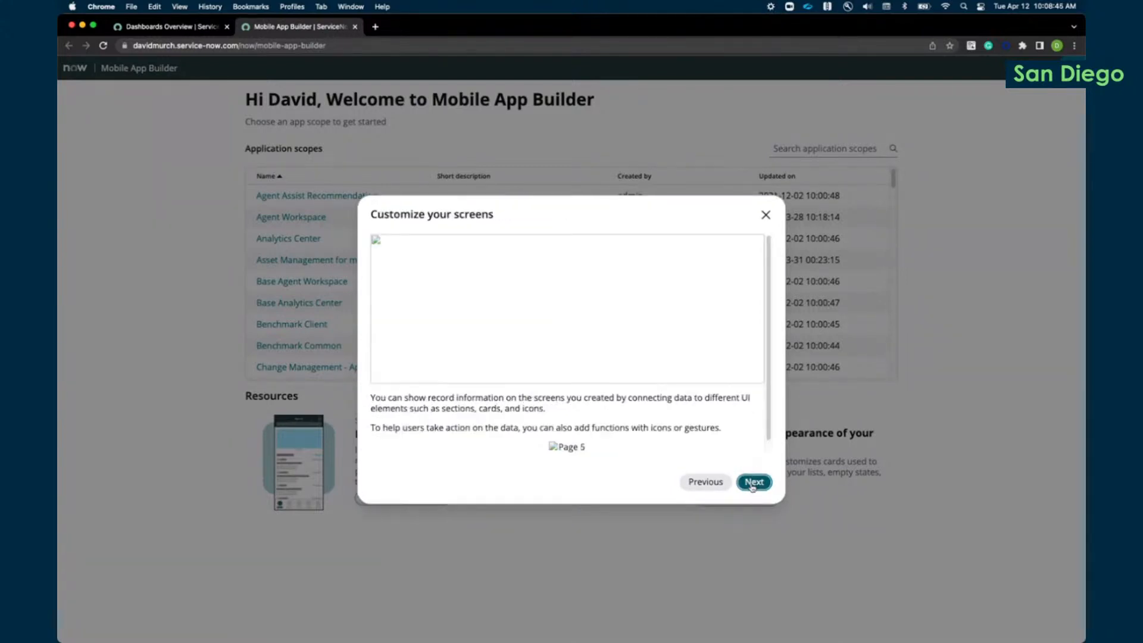
left_click(754, 483)
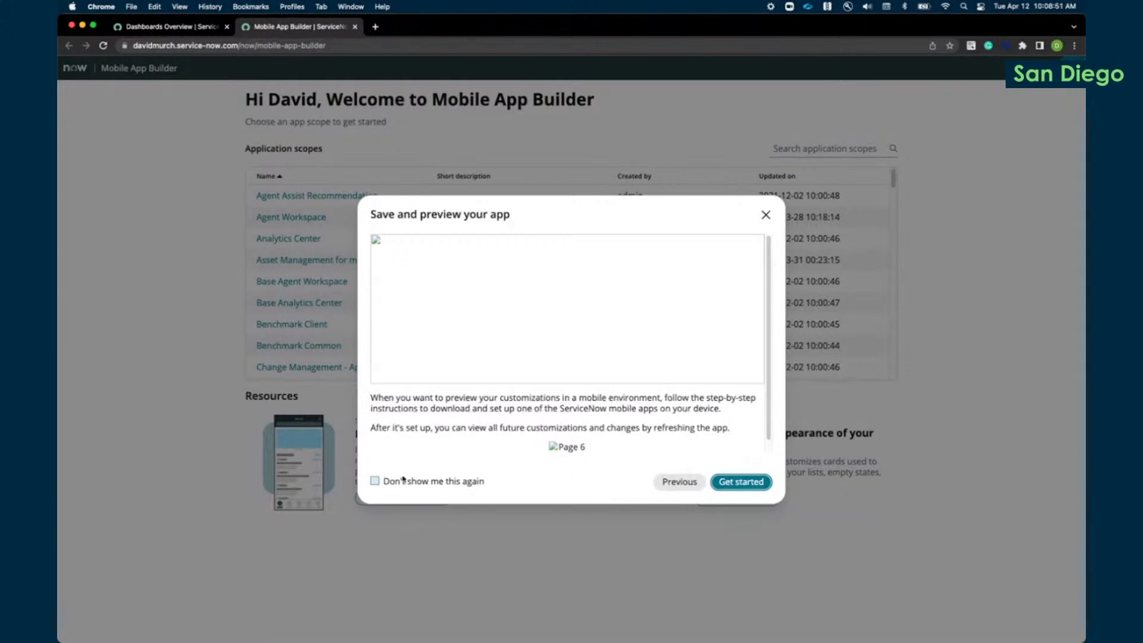
Step: Set the onboarding tour not to show again, close it, and dismiss the Additional resources hint
left_click(374, 481)
left_click(766, 215)
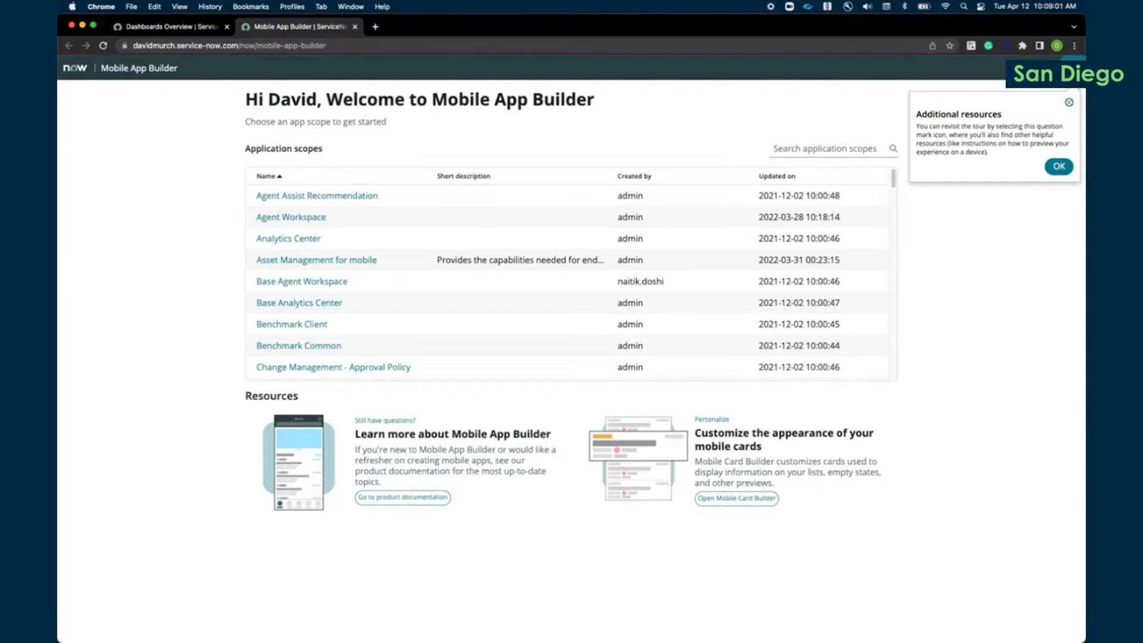
left_click(1059, 167)
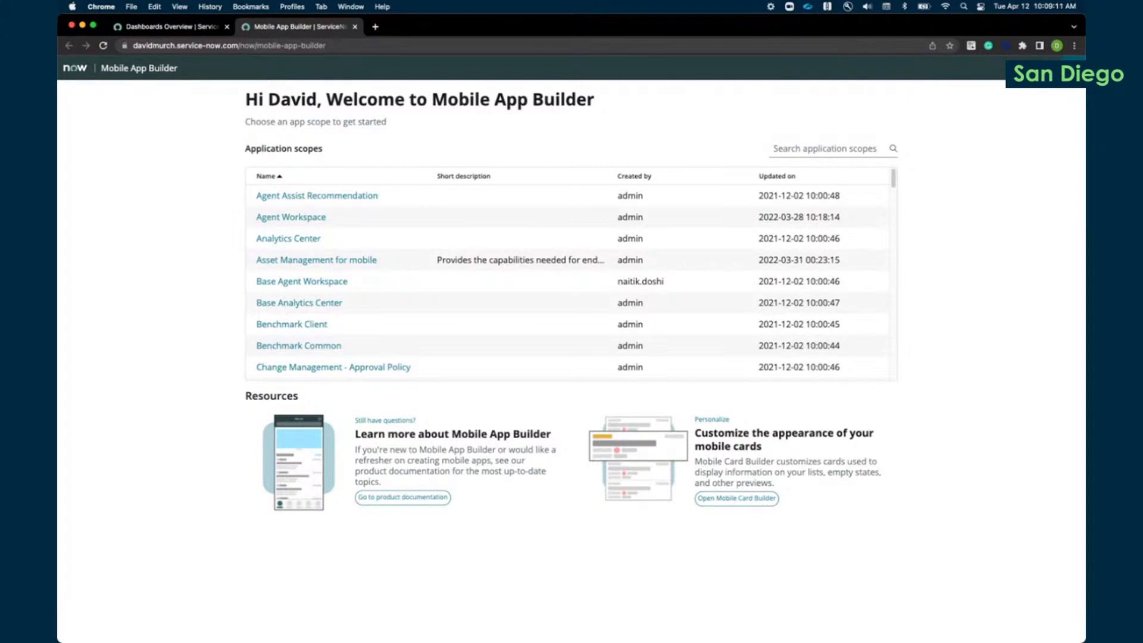
Step: View the app preview instructions for mobile devices, close them, and check the builder's version in the help options
left_click(1073, 68)
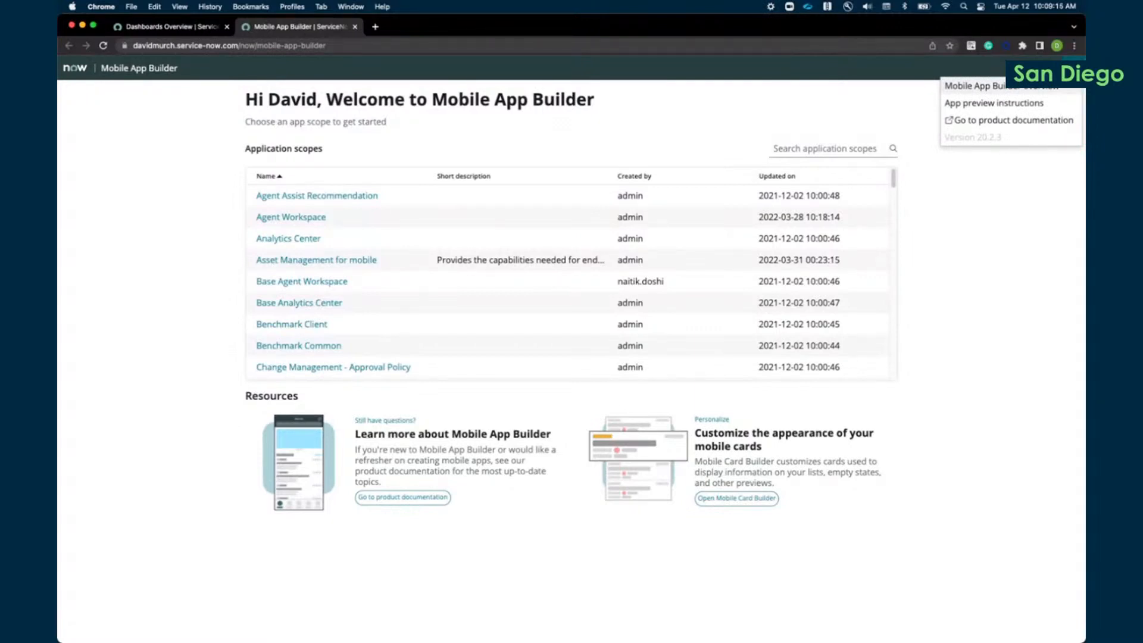
left_click(1020, 103)
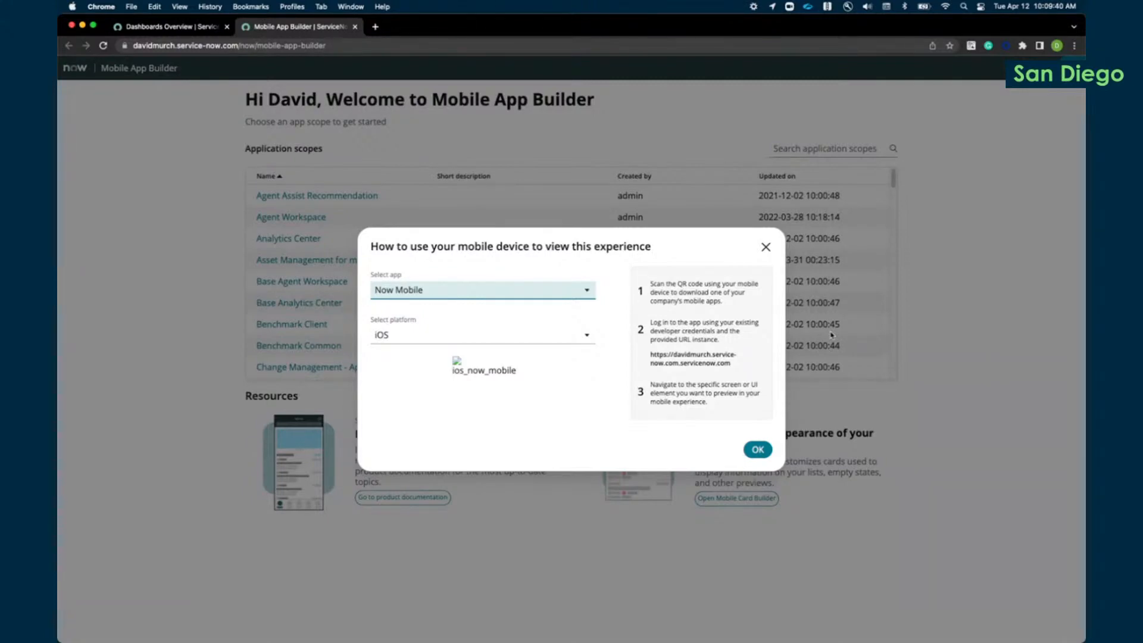
left_click(757, 450)
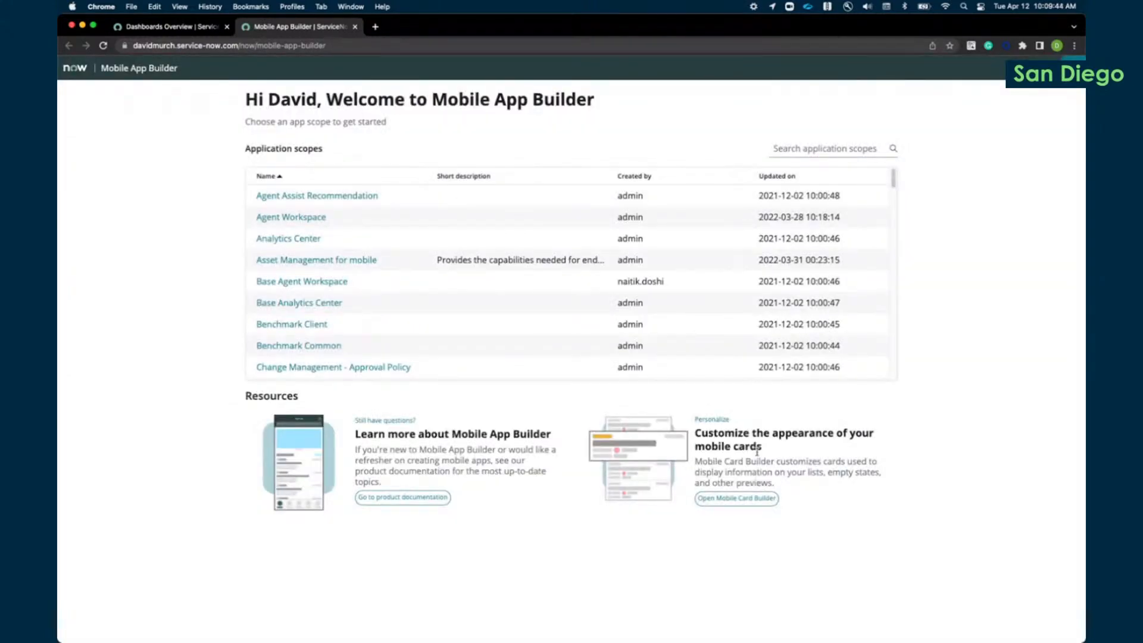
left_click(1073, 67)
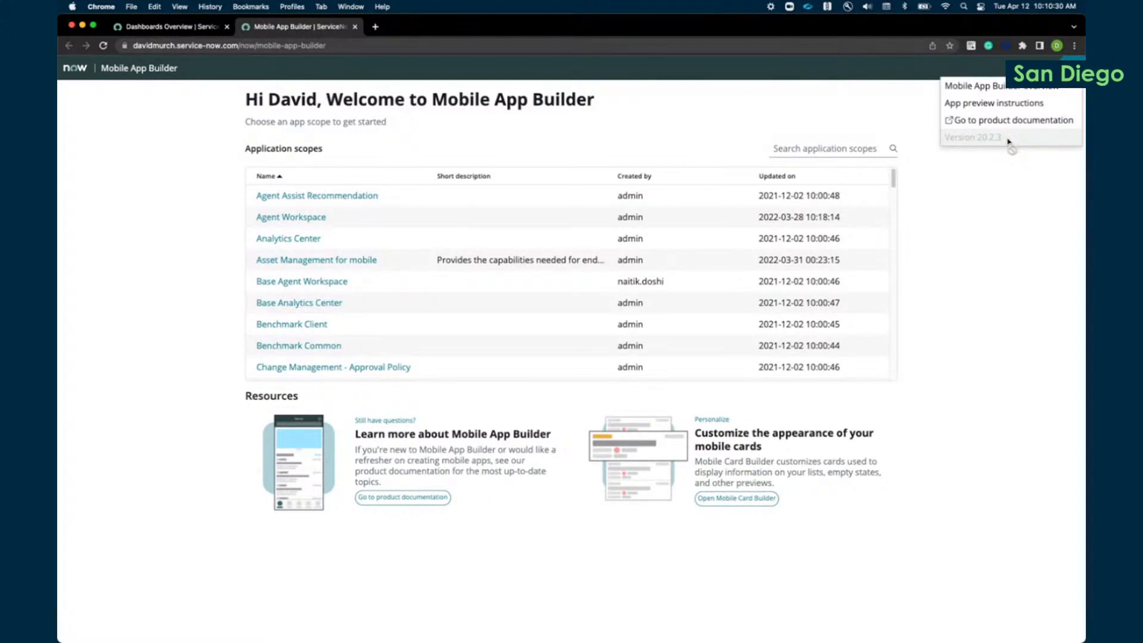
Step: Find the DBM Mobile application scope by searching for "dbm" and open its My Open Tasks list screen
left_click(825, 148)
type("d")
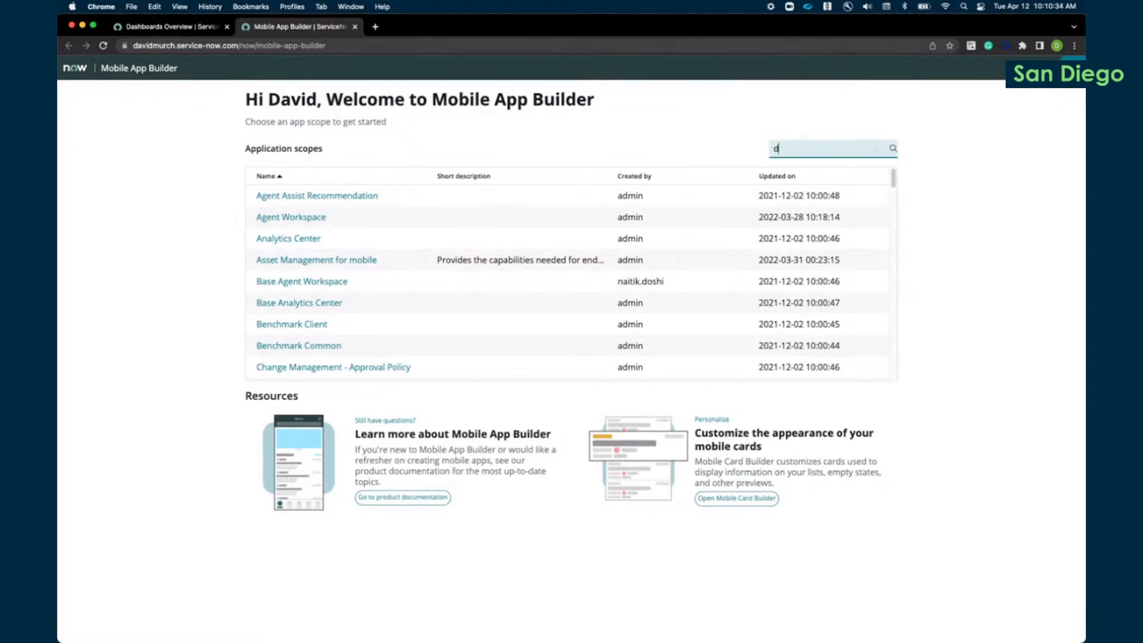
type("bm")
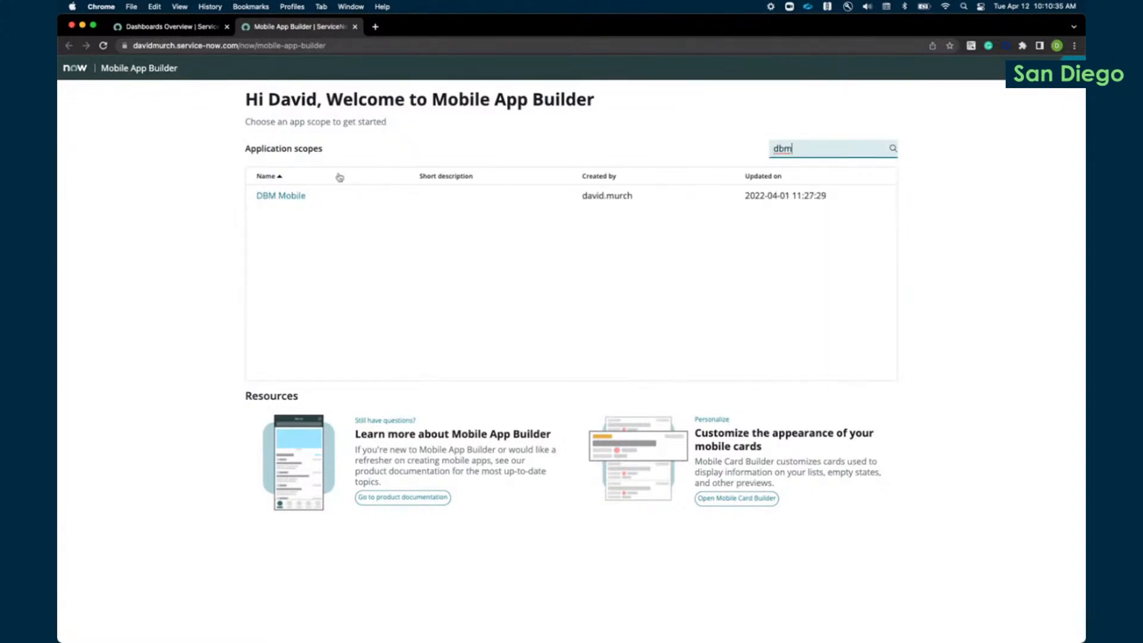
left_click(265, 197)
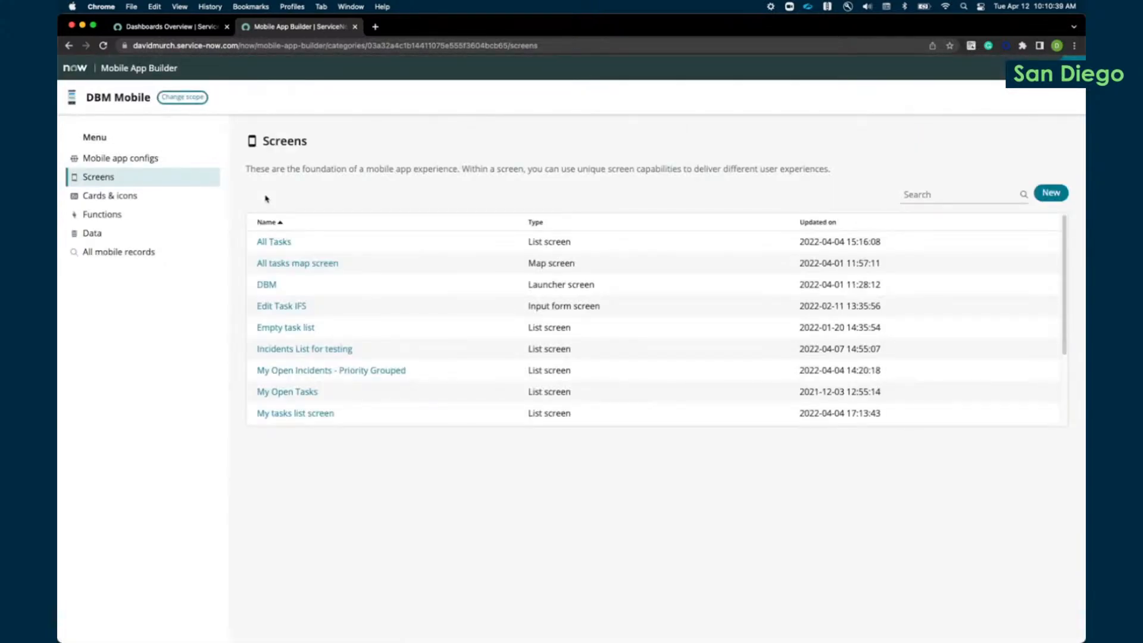
left_click(288, 393)
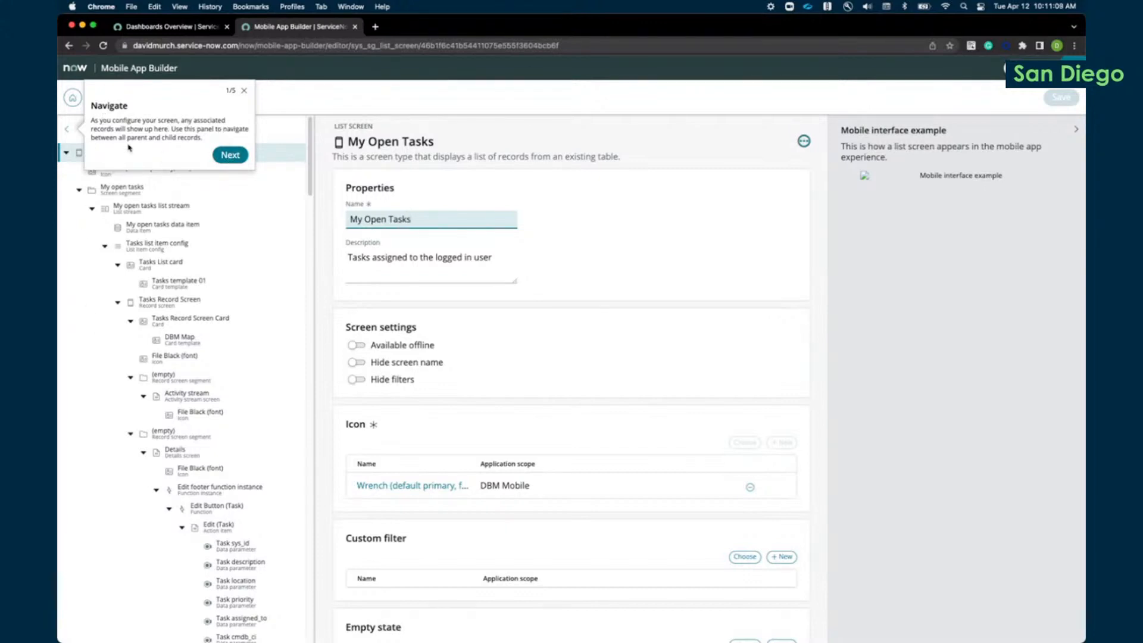
Step: Go through all five stops of the record configuration tour on the My Open Tasks screen and finish it
left_click(230, 155)
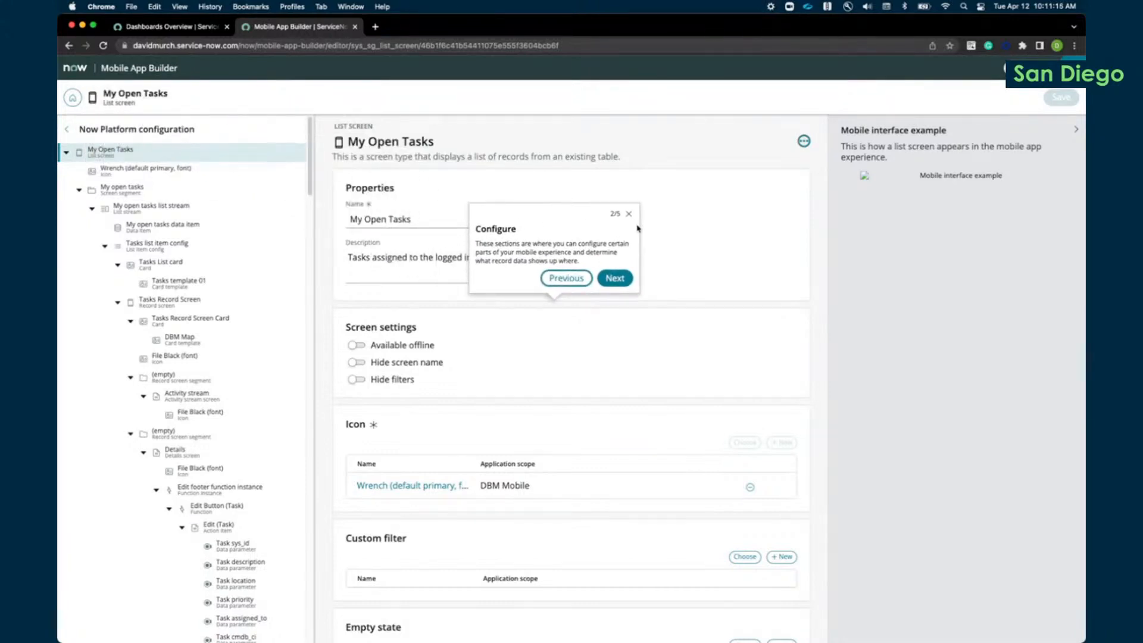
left_click(619, 279)
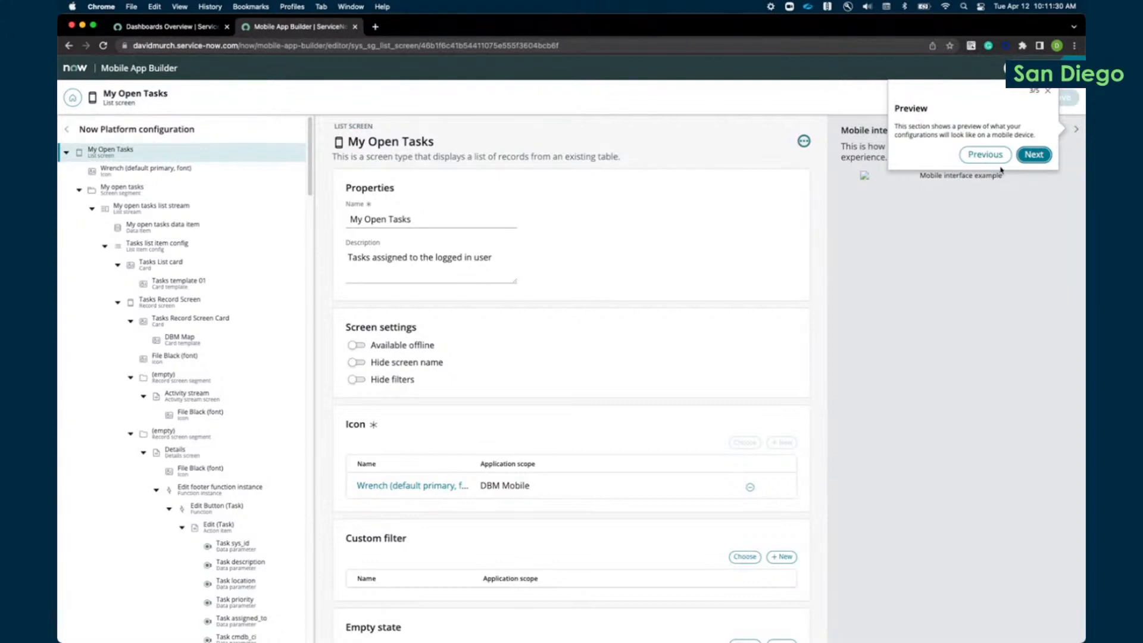
left_click(1034, 154)
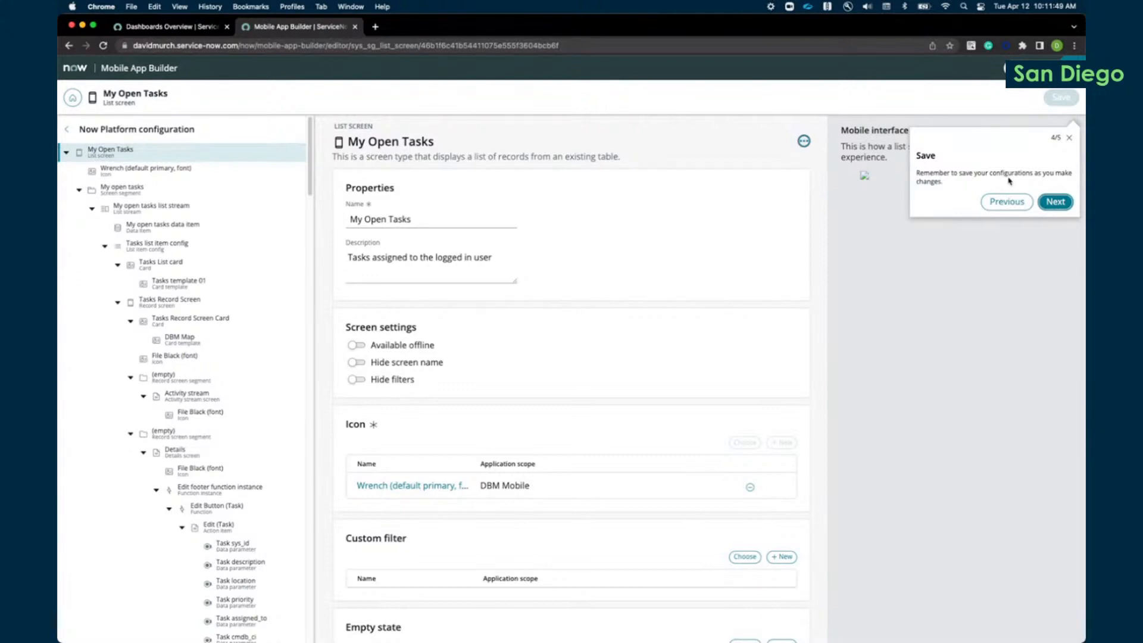
left_click(1056, 202)
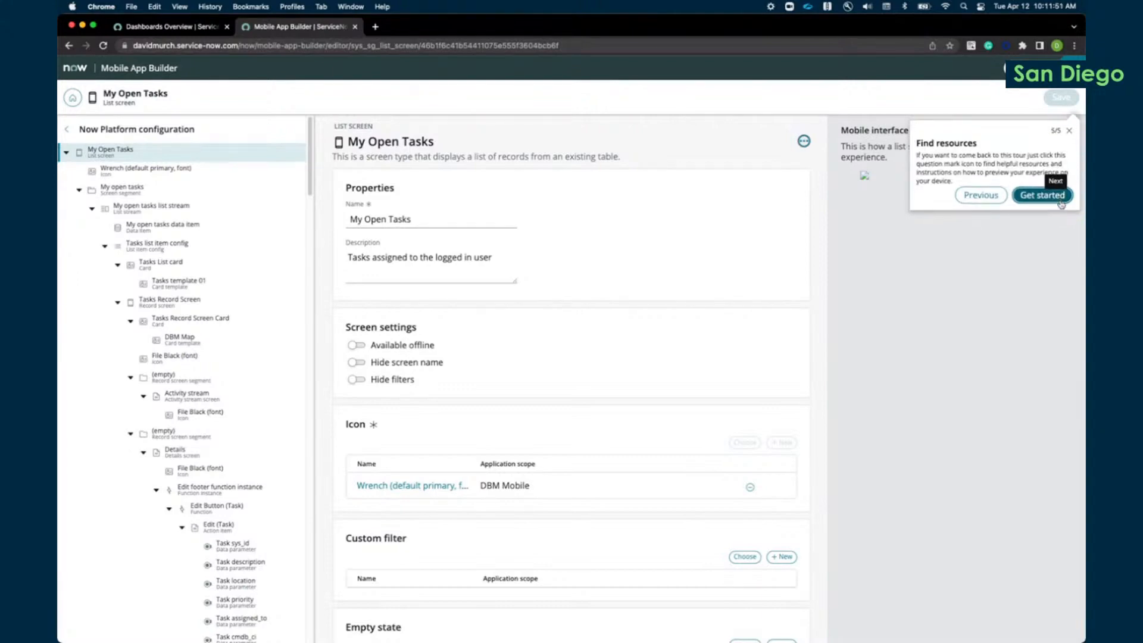
left_click(1053, 170)
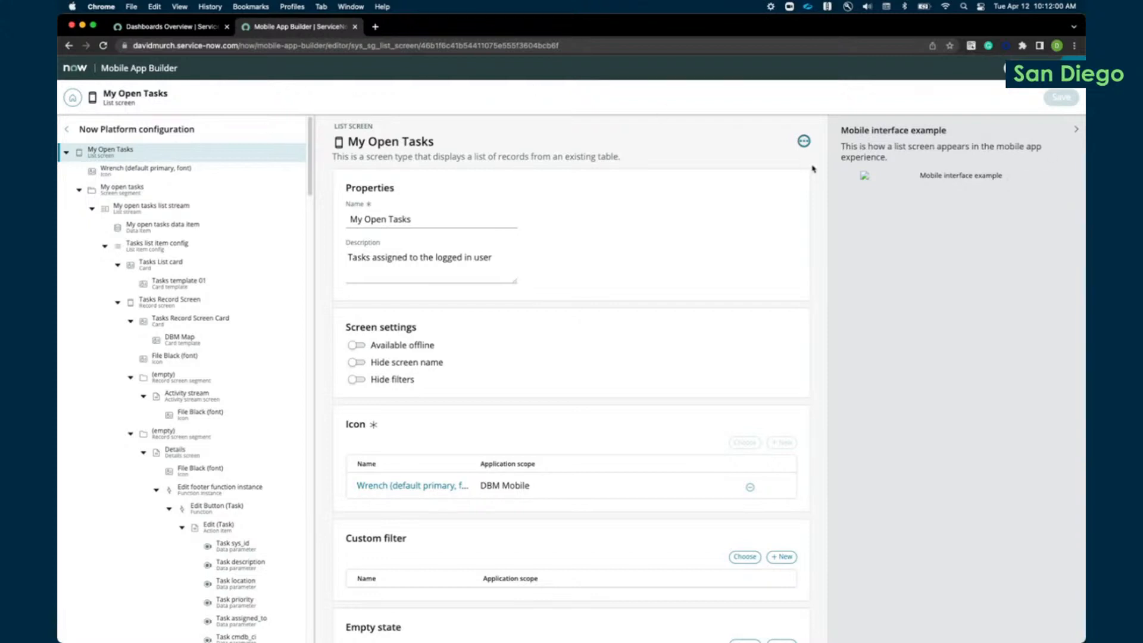
Step: Restart the record configuration tour from the help resources and exit it at the Navigate stop
left_click(1011, 68)
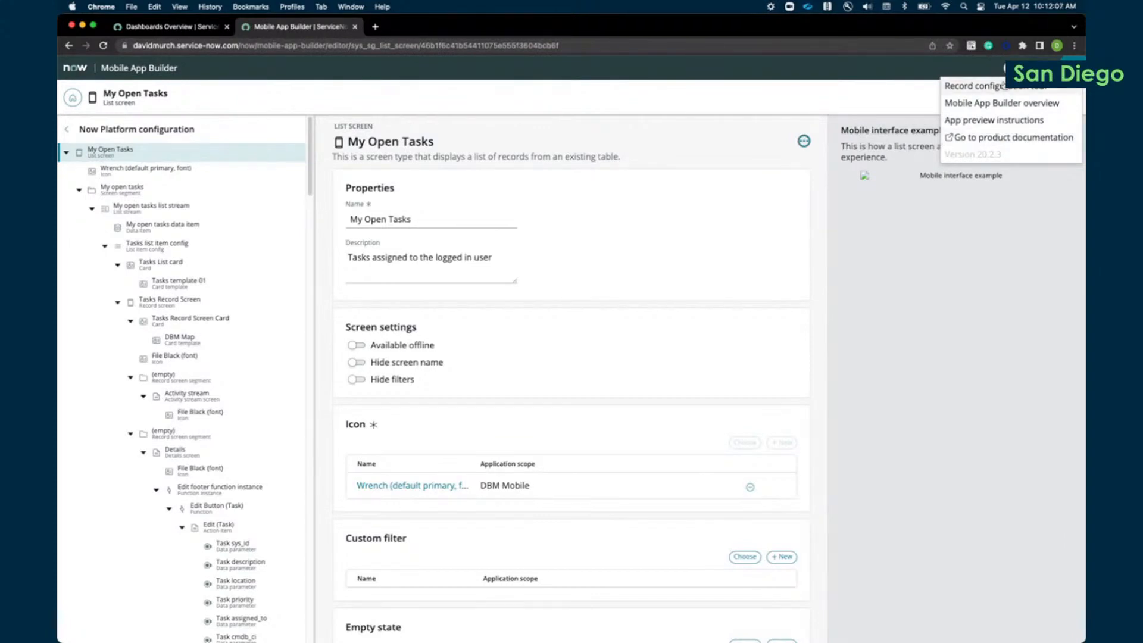
left_click(978, 89)
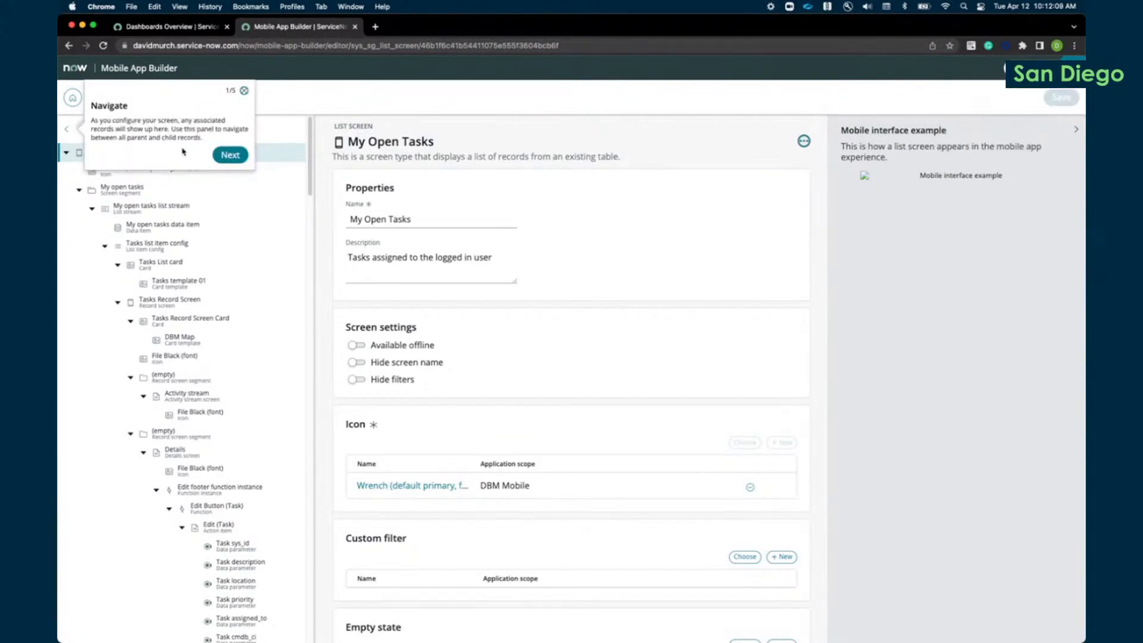
left_click(245, 91)
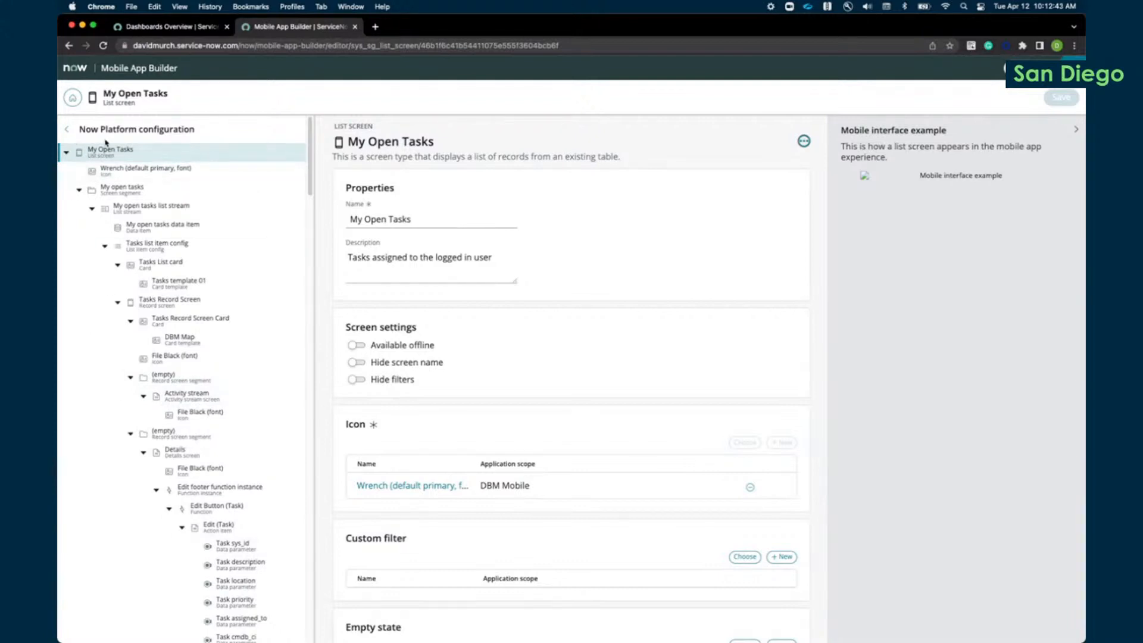
Step: Collapse the empty record screen segments, Edit top function instance, Tasks list item config and Edit task function instance branches, and narrow the configuration tree
left_click(130, 435)
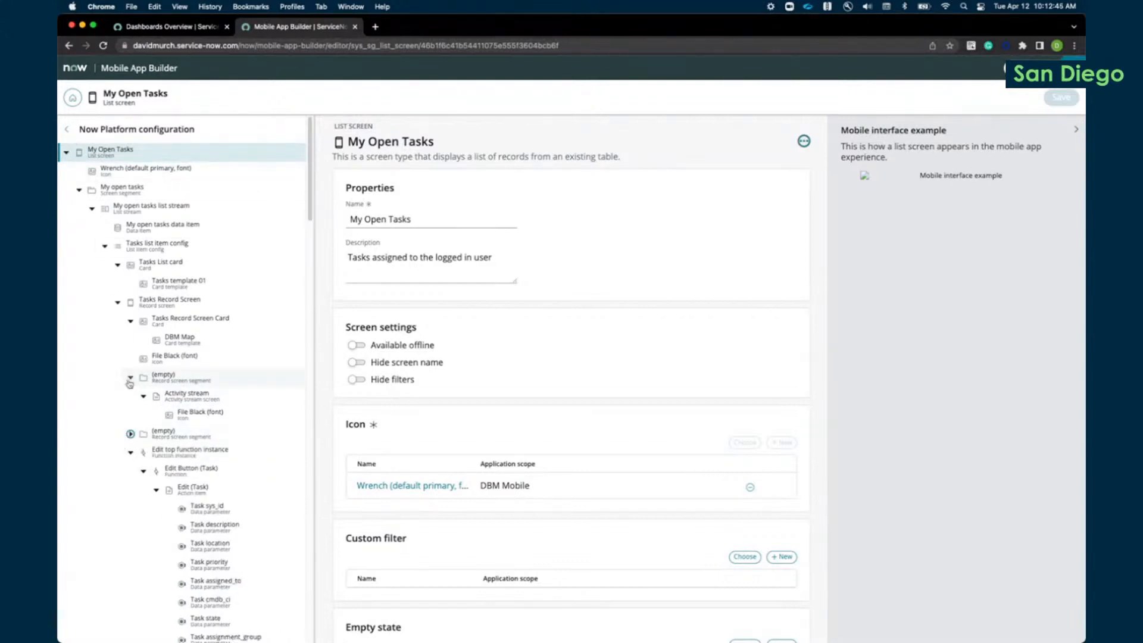
left_click(130, 378)
left_click(131, 413)
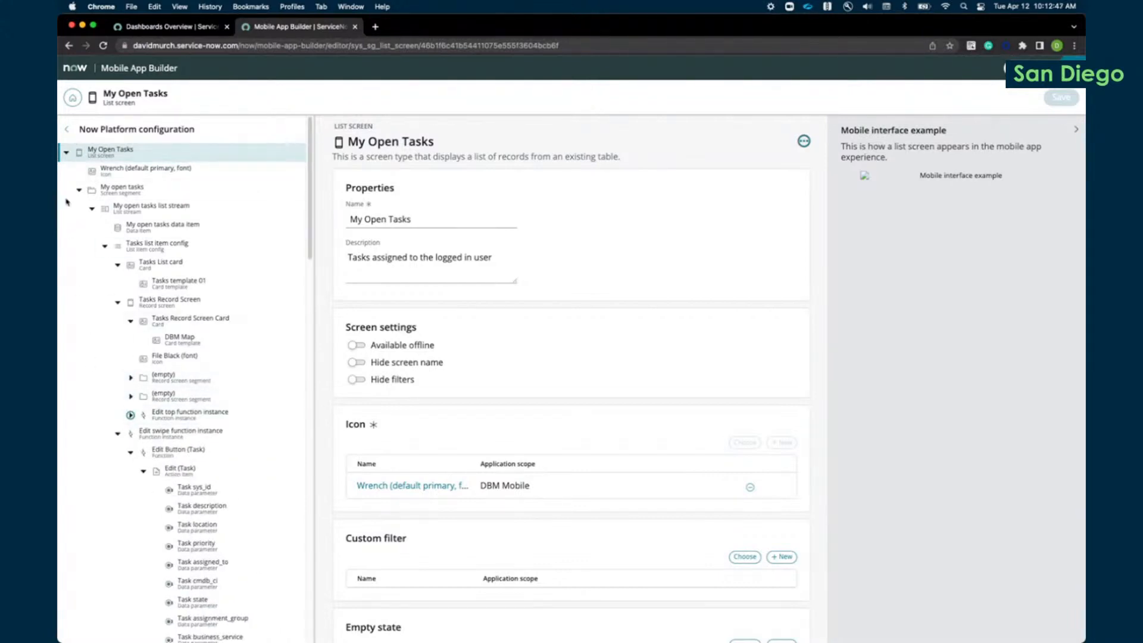
left_click(104, 246)
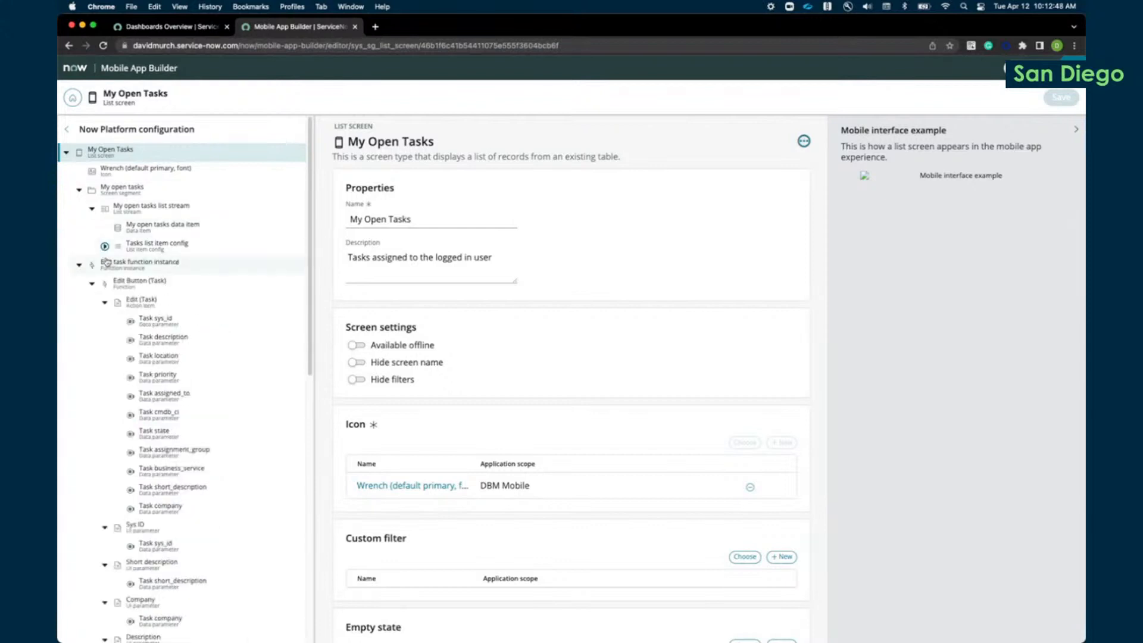
left_click(104, 302)
left_click(78, 268)
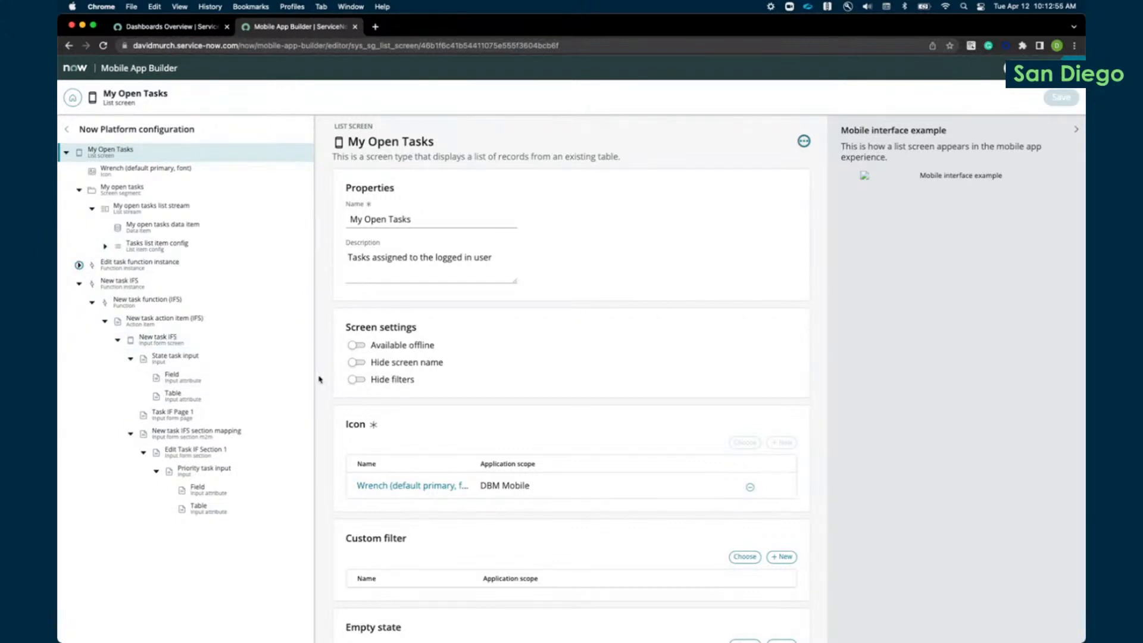
left_click_drag(314, 379, 262, 388)
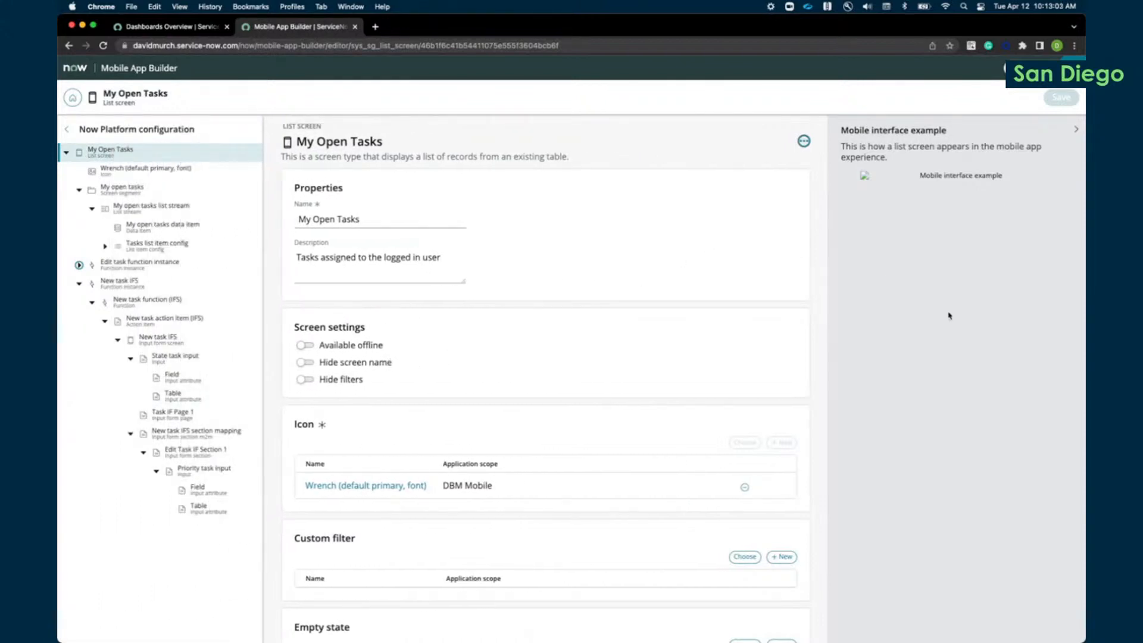
Step: Hide the Now Platform configuration tree and the mobile interface example, and show both again
left_click(64, 131)
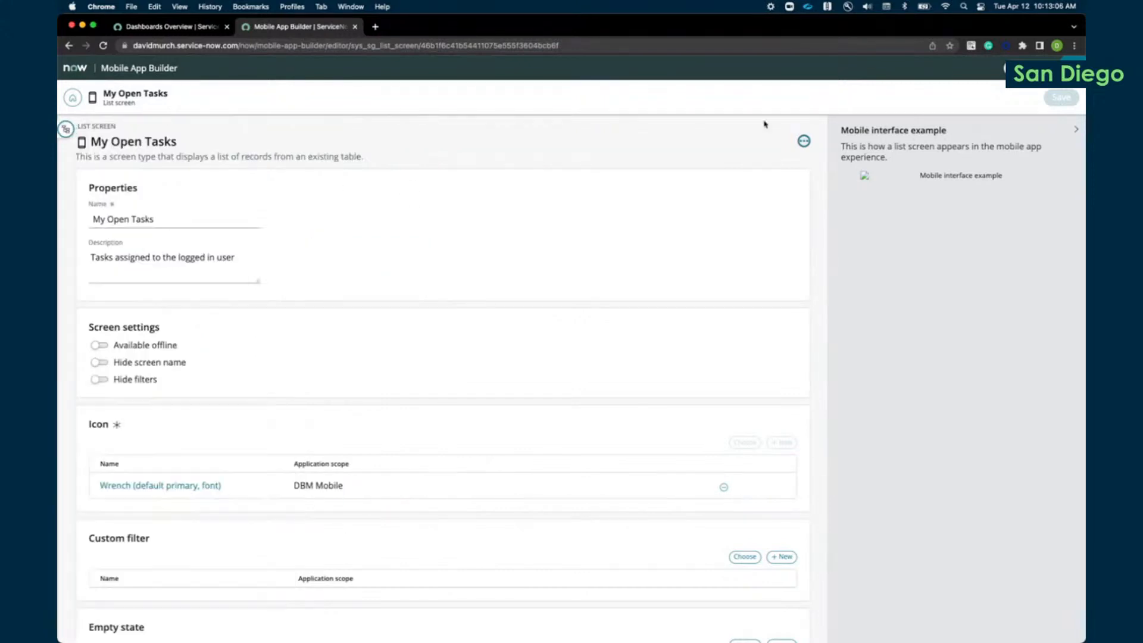
left_click(1075, 129)
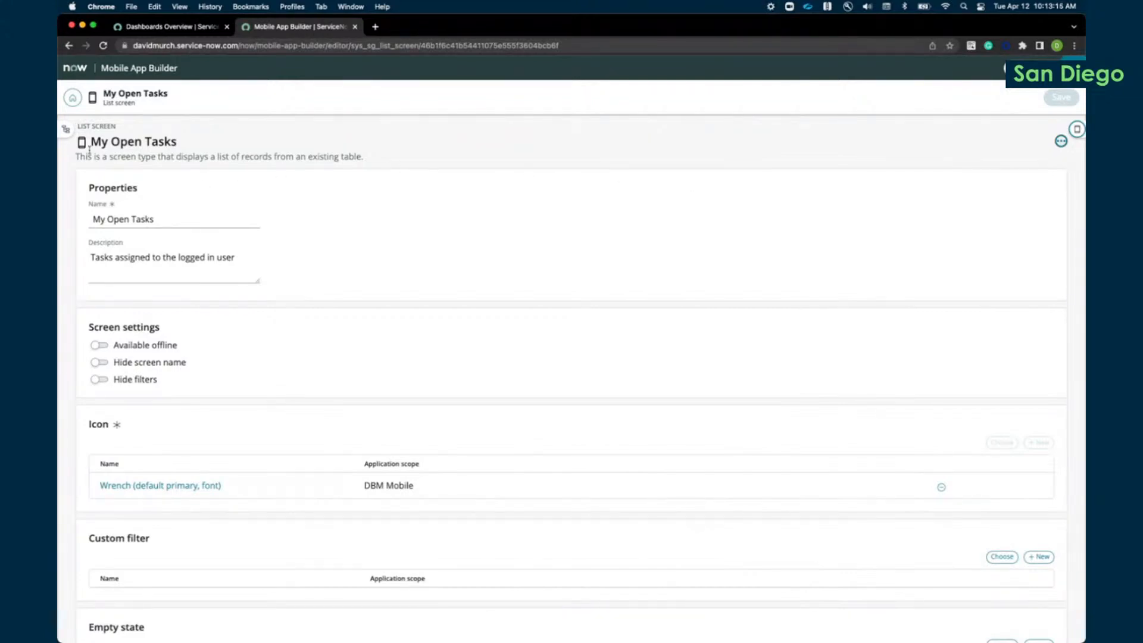
left_click(66, 129)
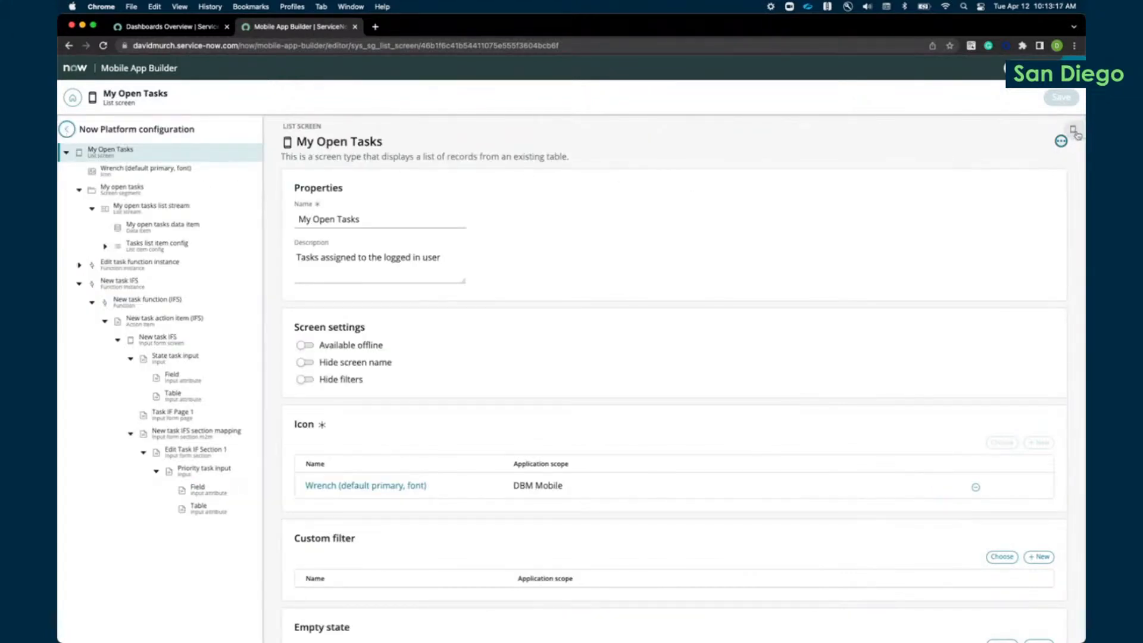
left_click(1077, 129)
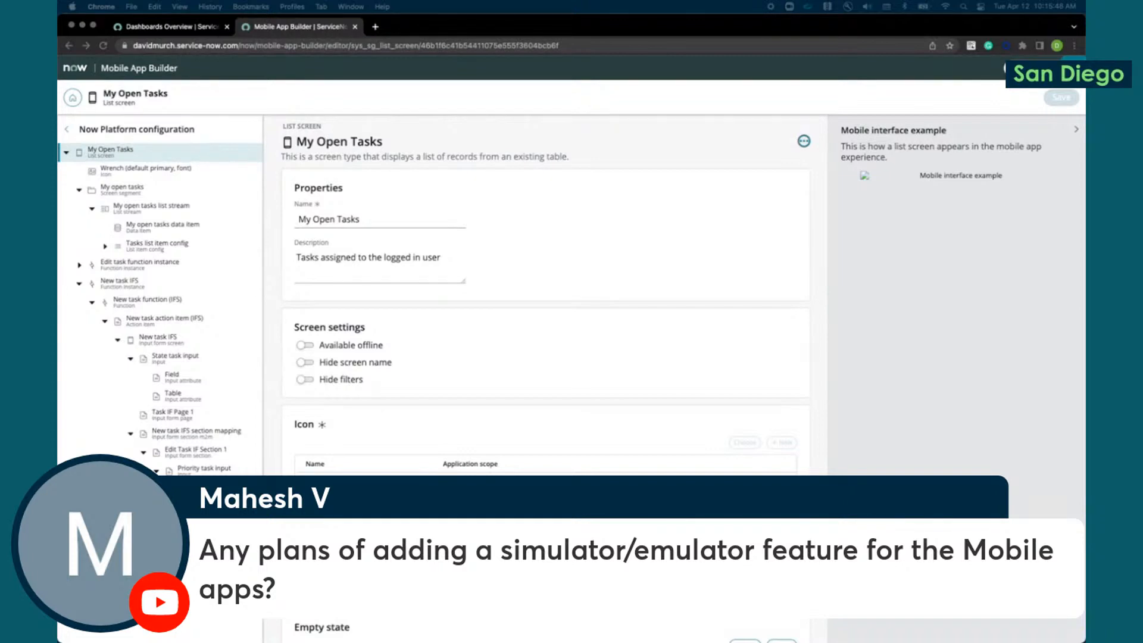
Step: Shrink the browser window to reveal the Android emulator and move the emulator slightly so it sits beside the builder
double_click(893, 32)
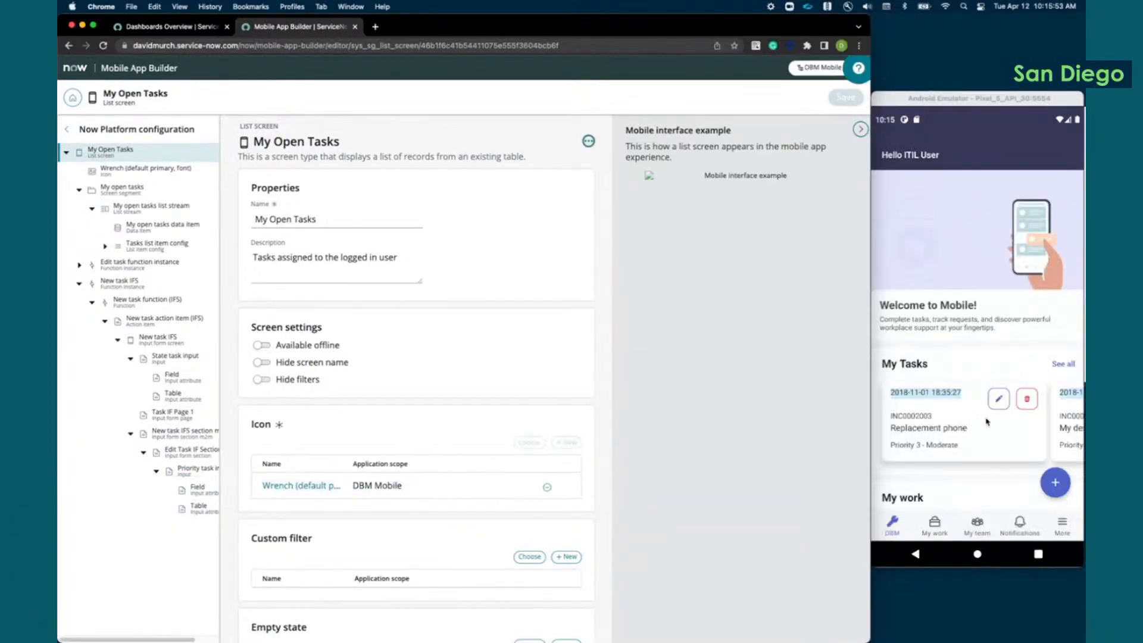
mouse_move(933, 102)
left_mouse_down()
mouse_move(814, 80)
mouse_move(839, 121)
mouse_move(934, 107)
left_mouse_up()
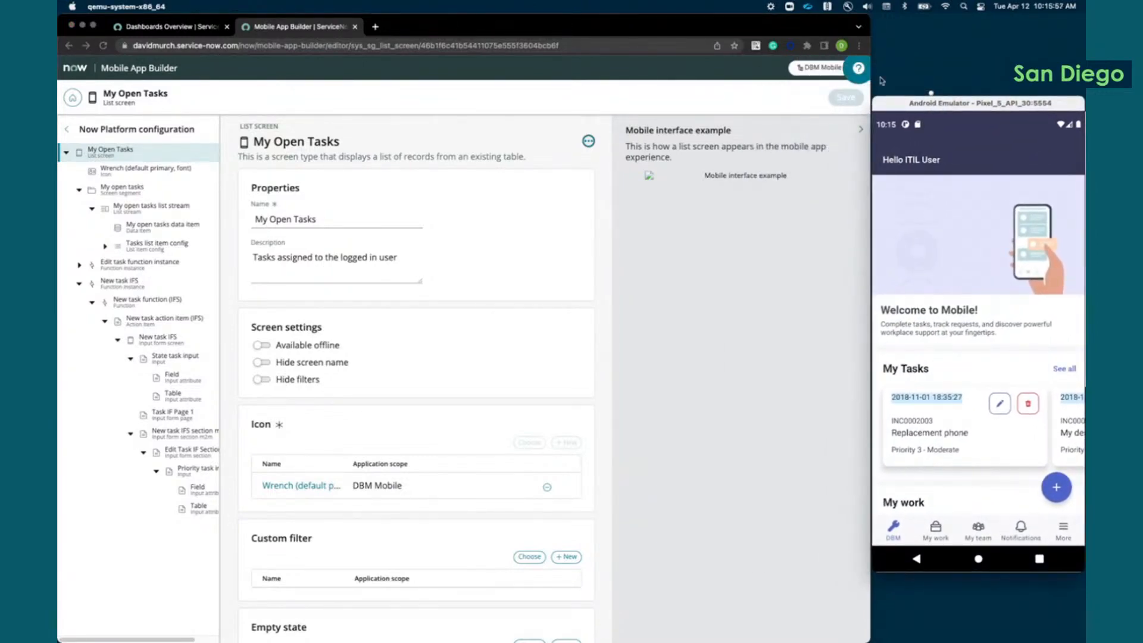
Step: Adjust the browser window's width beside the emulator, and close the Mobile App Builder tab to return to the dashboards overview
left_click(855, 386)
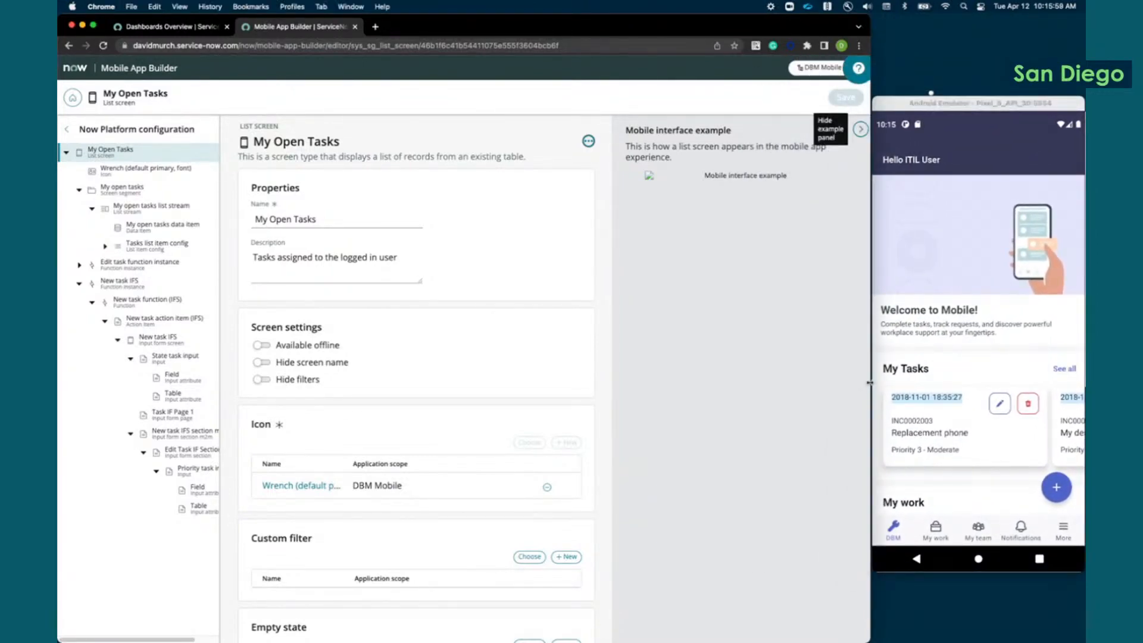
left_click_drag(870, 384, 863, 384)
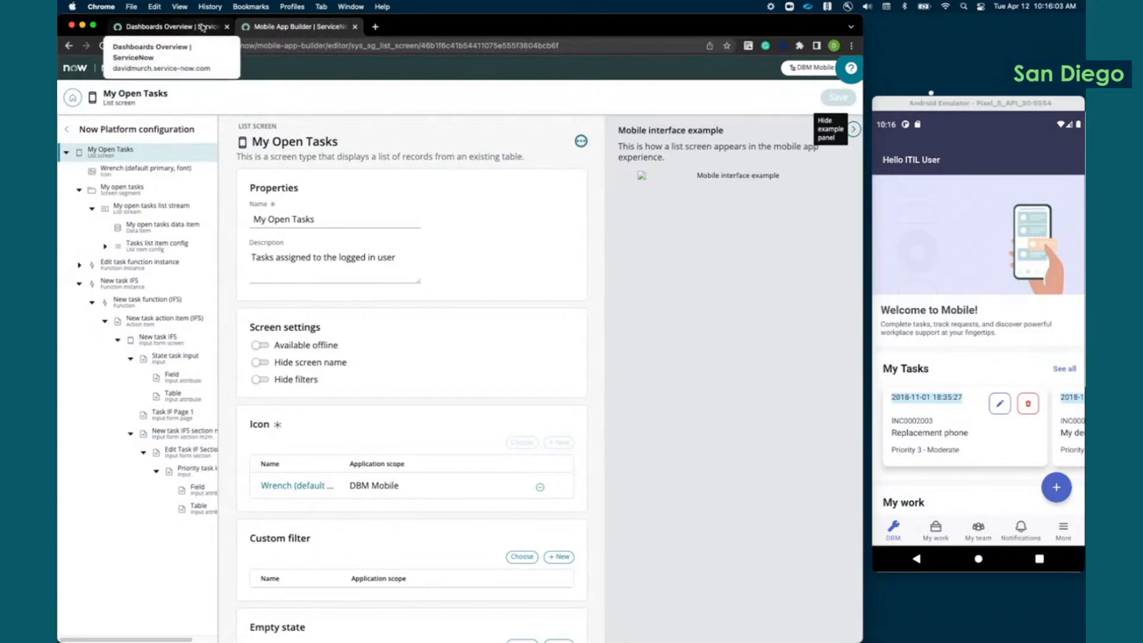
double_click(462, 28)
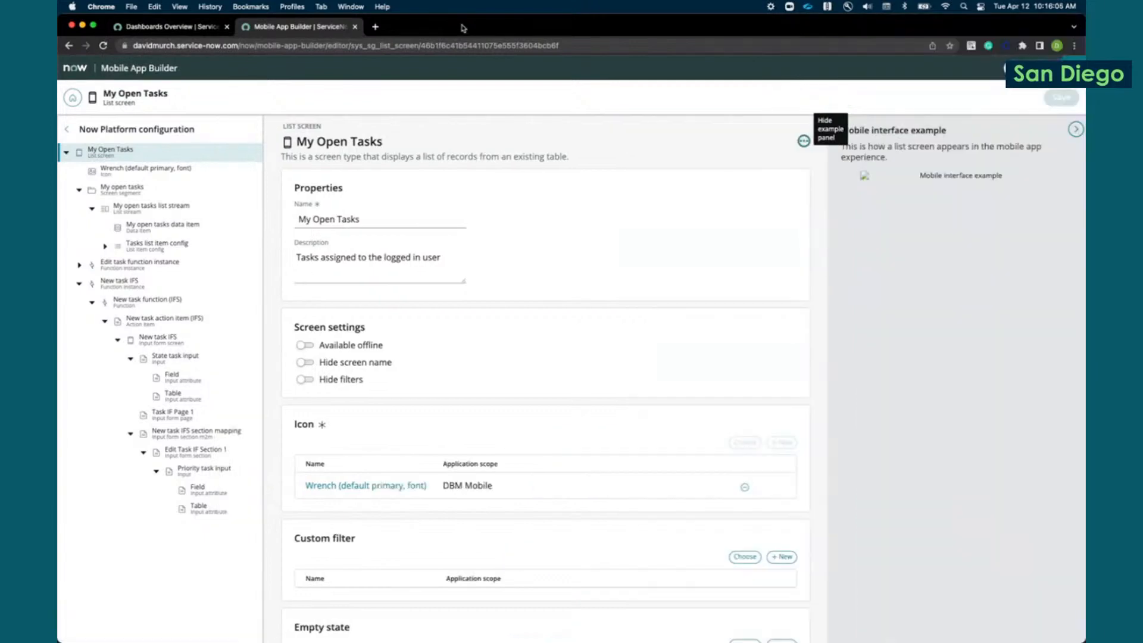
left_click(354, 28)
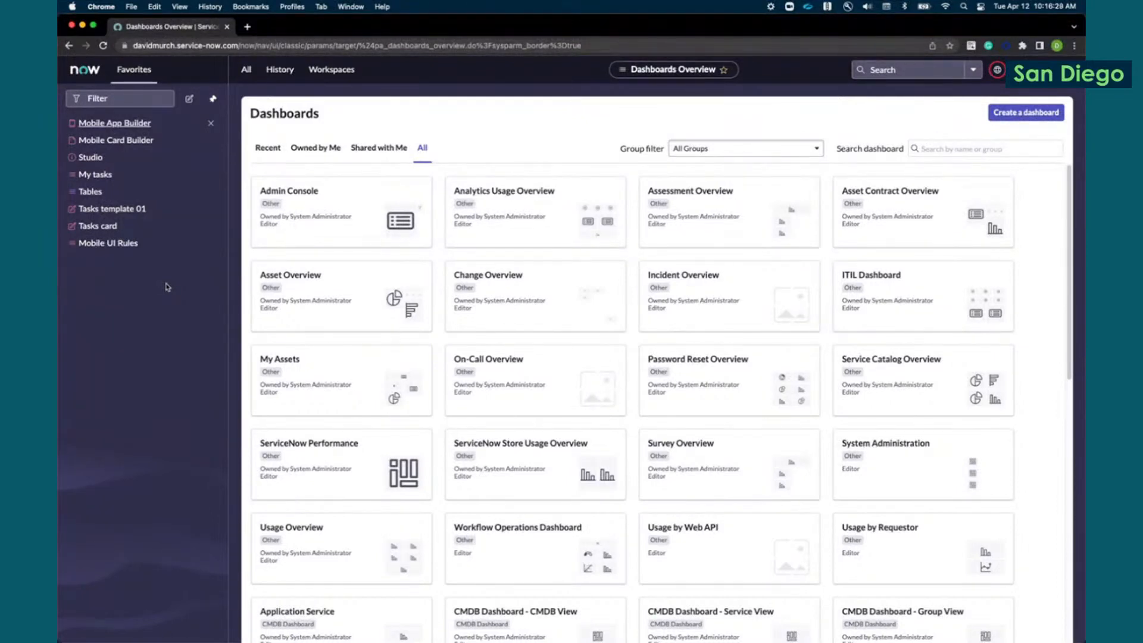
Step: Open the Cards list by entering sys_sg_view_config.list in the navigation filter
left_click(245, 72)
left_click(266, 95)
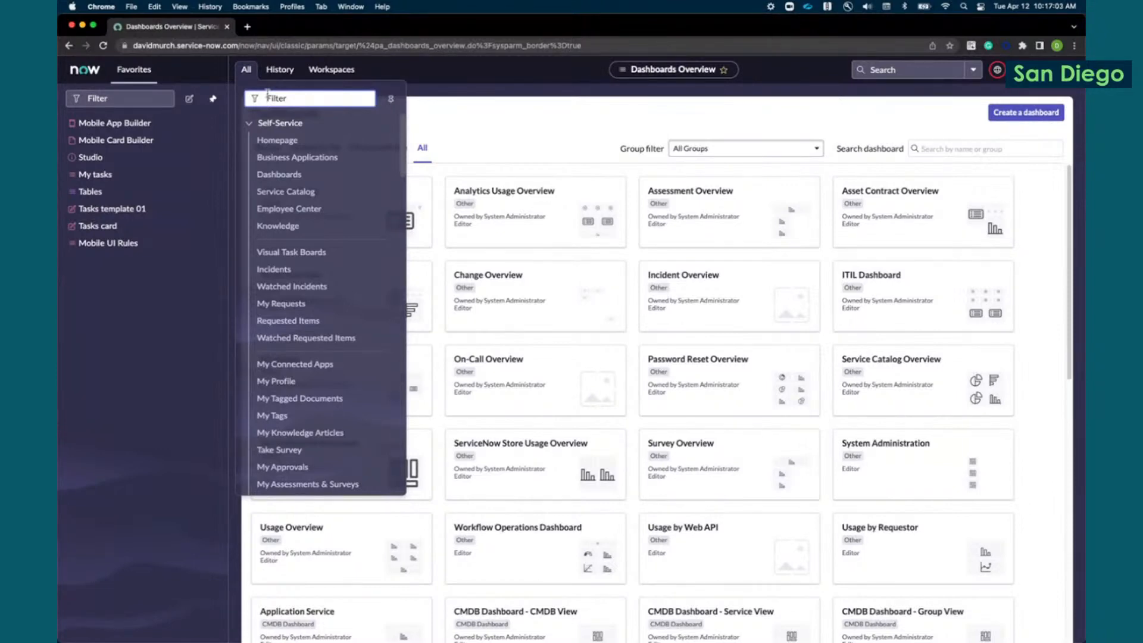
double_click(846, 31)
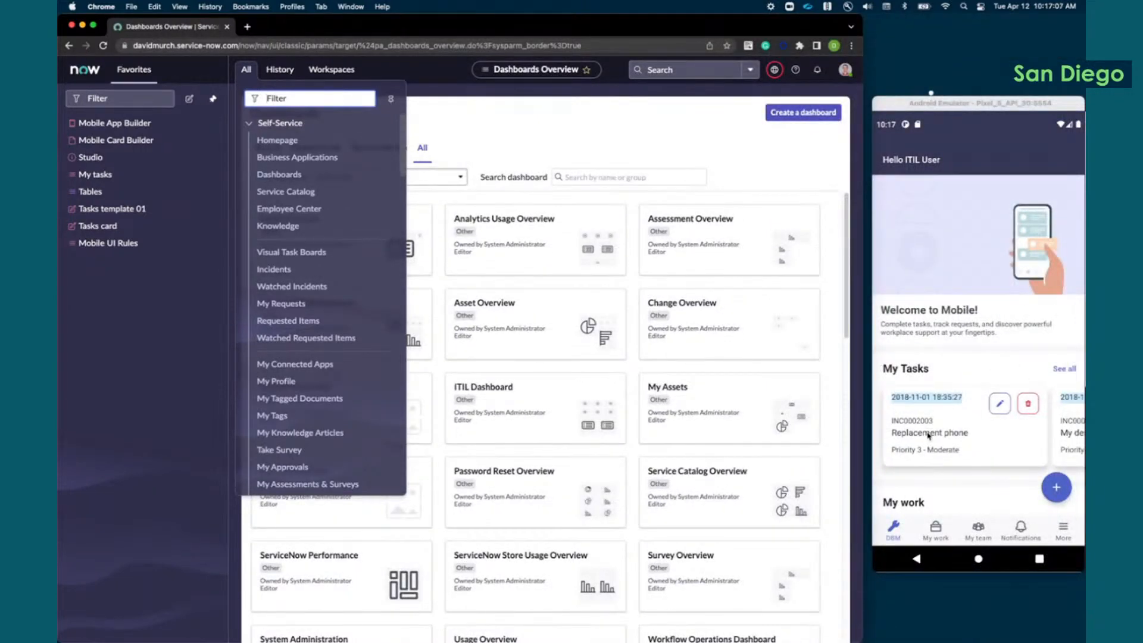
double_click(722, 23)
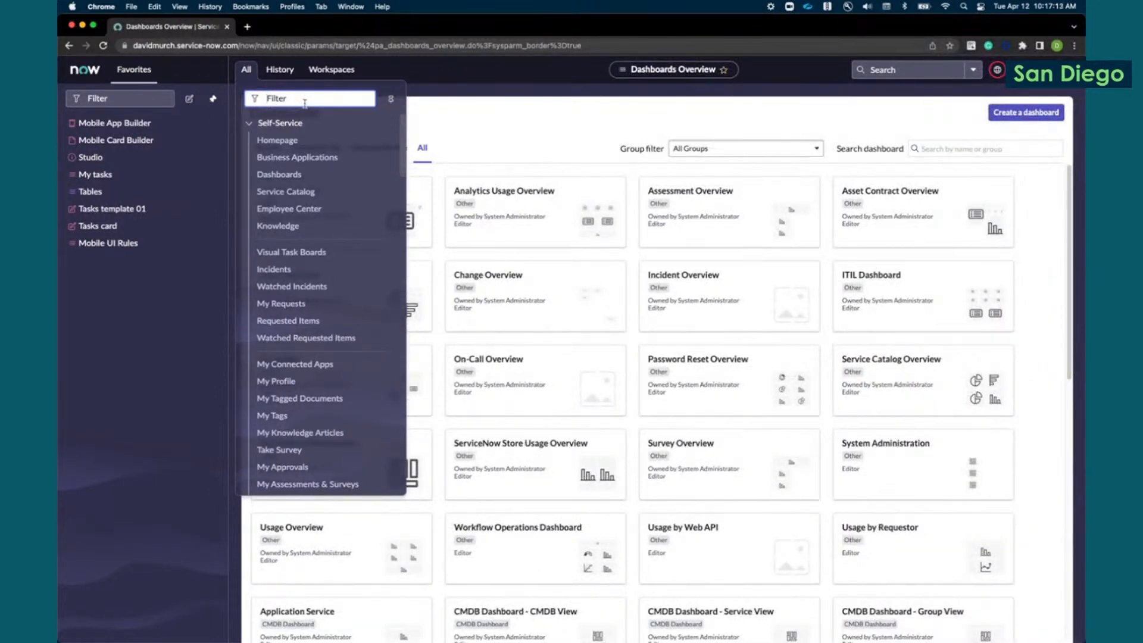
type("sys_sg")
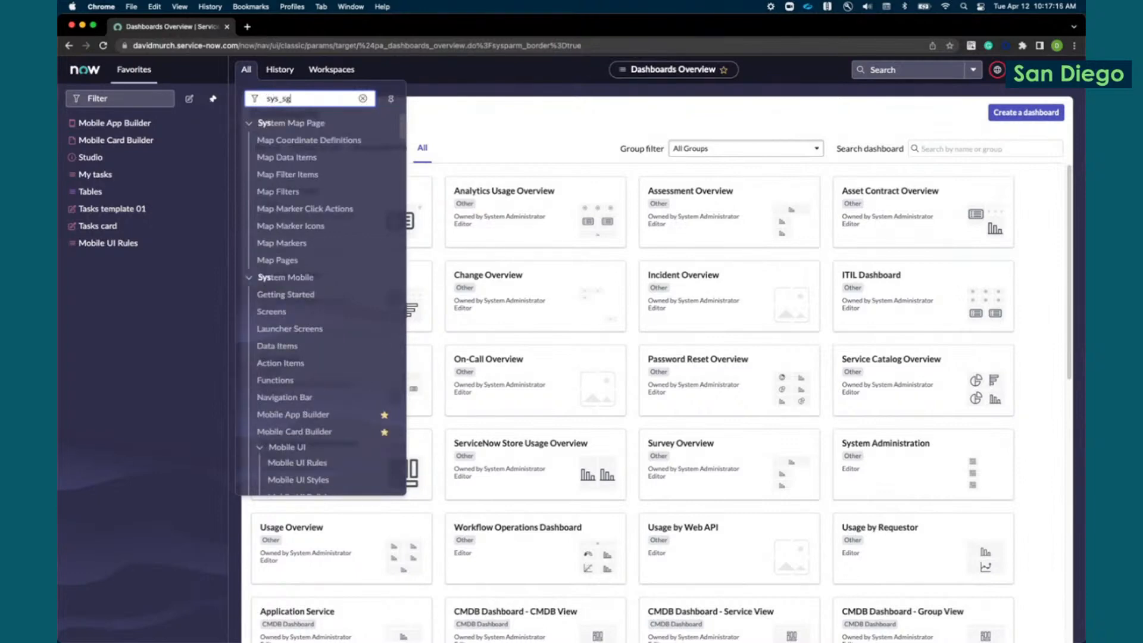
type("_view")
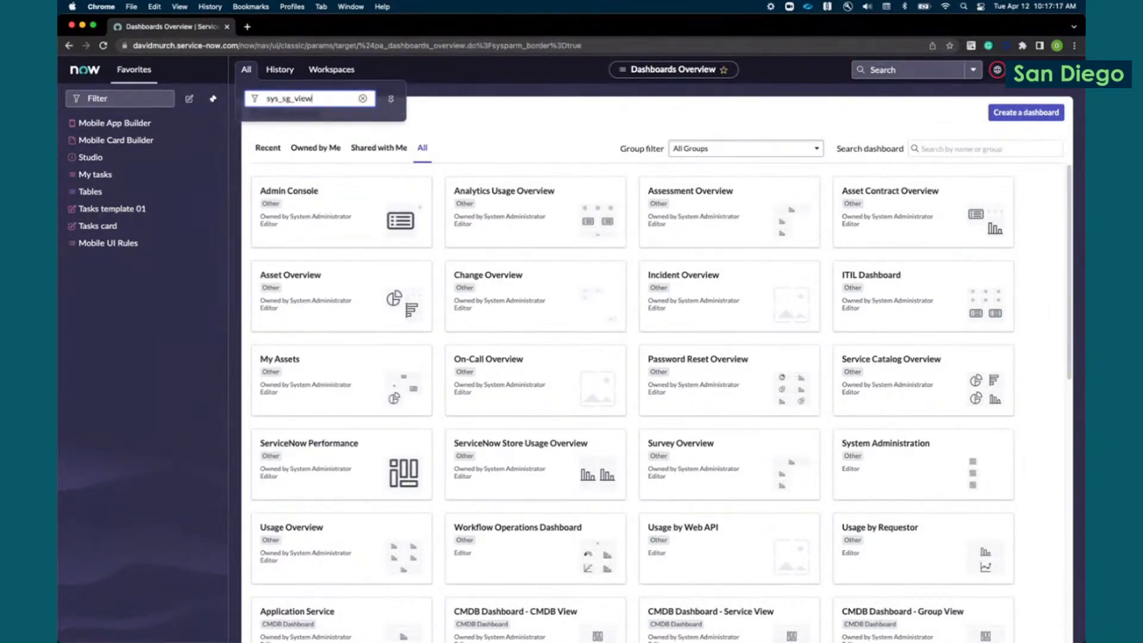
type("_config.list")
key("Return")
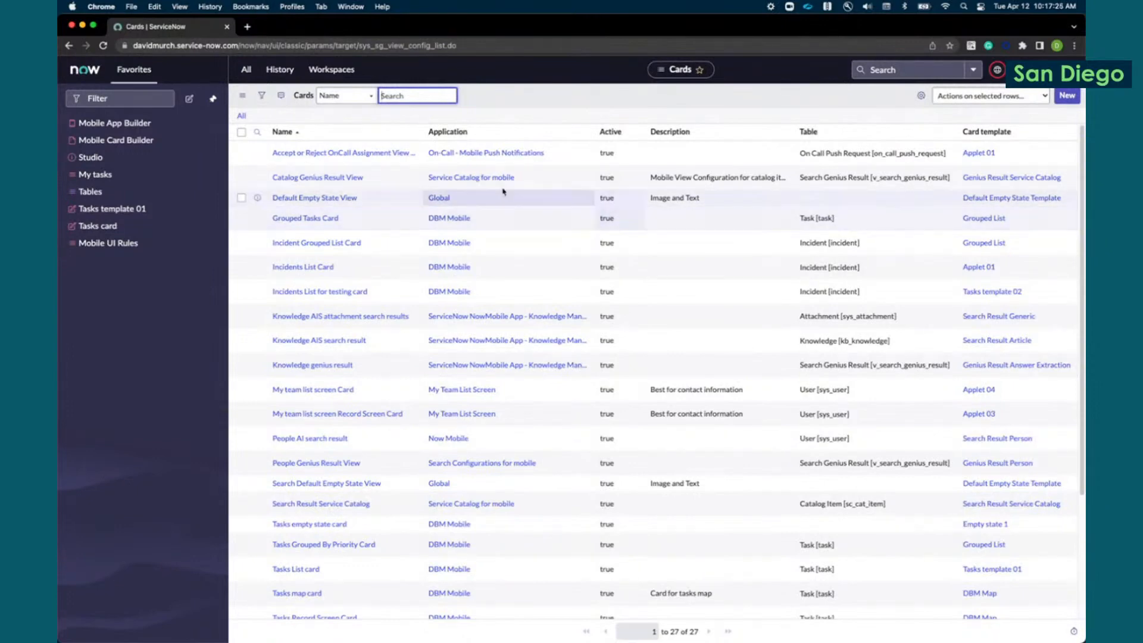
Step: Search the cards by name for "tasks" and open the Tasks List card record
type("tas")
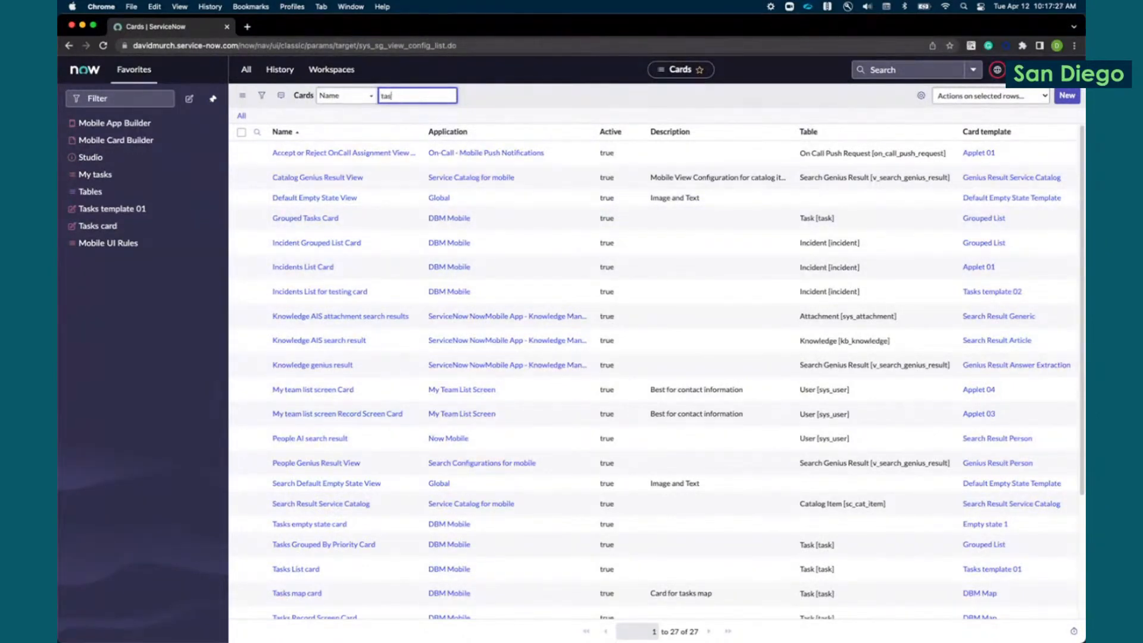
type("ks")
key("Return")
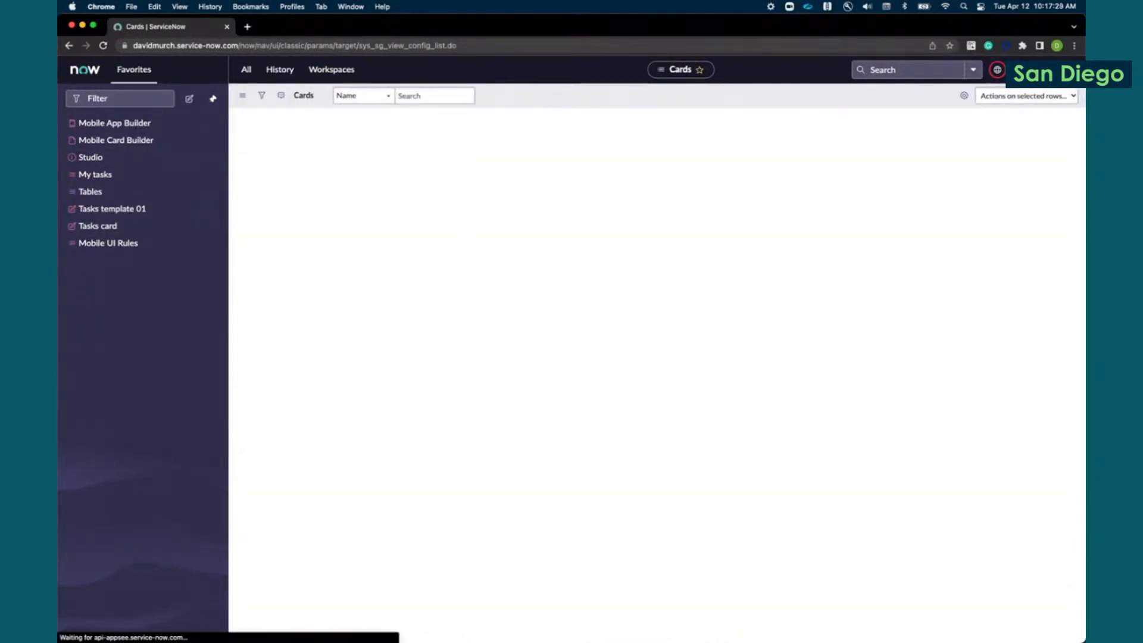
left_click(316, 218)
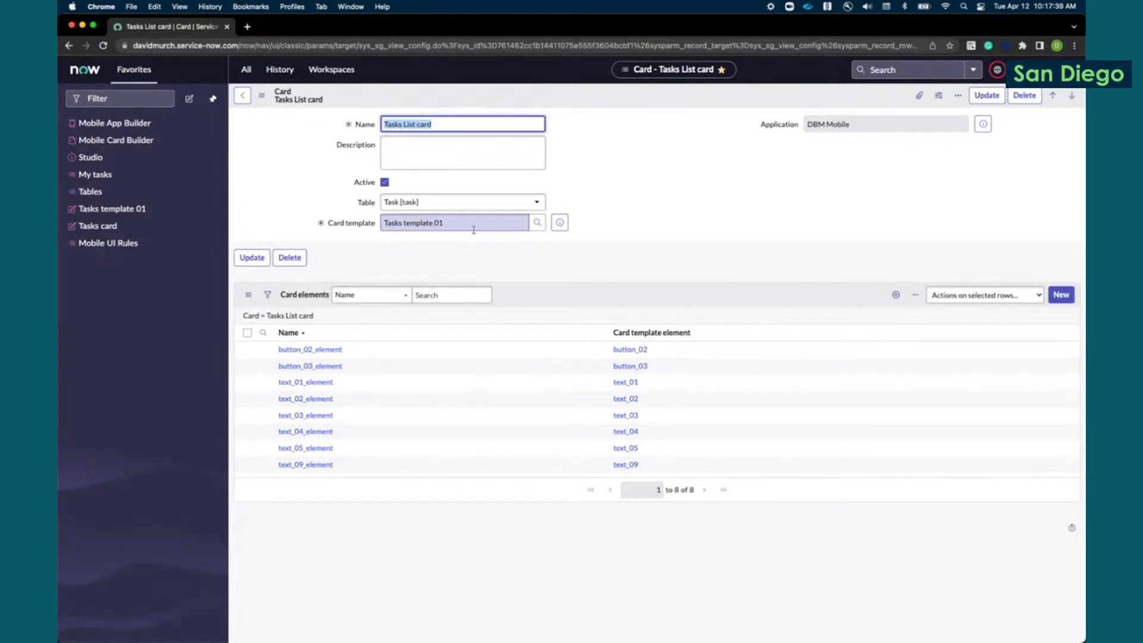
Step: Open the card's Tasks template 01 record and examine its Template JSON and card template elements beside the emulator
left_click(559, 223)
left_click(694, 253)
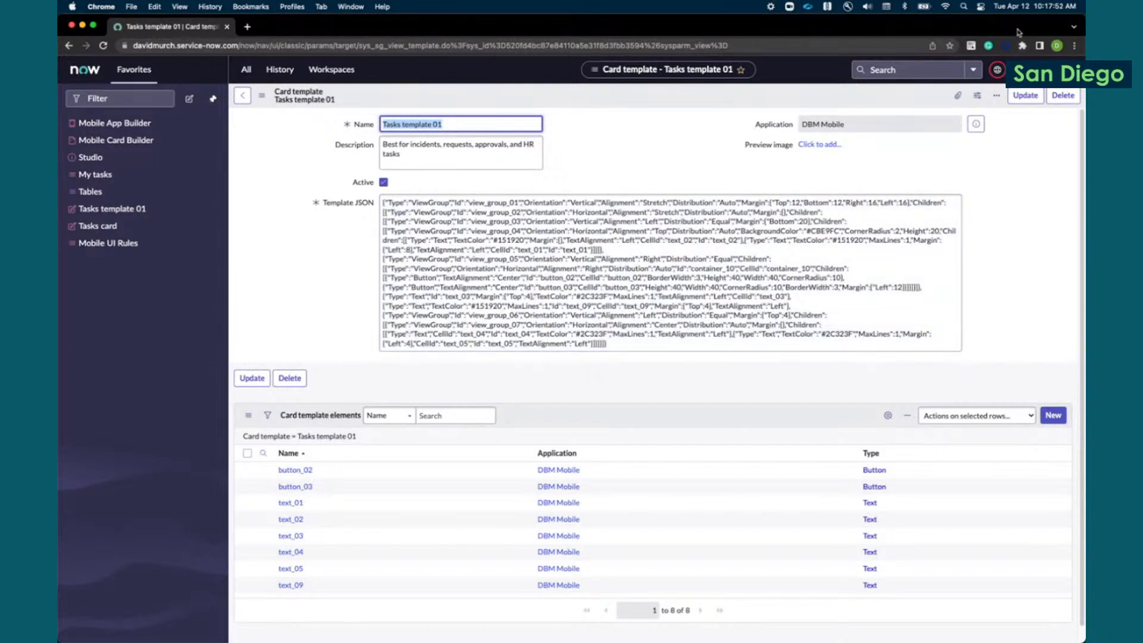
double_click(1018, 30)
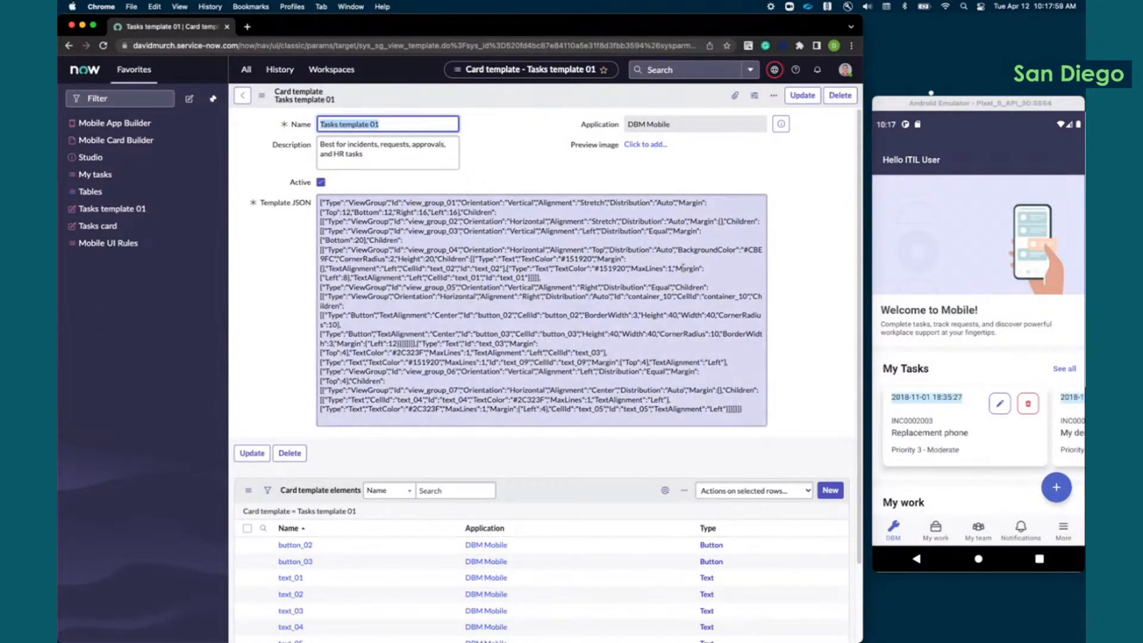
left_click(409, 315)
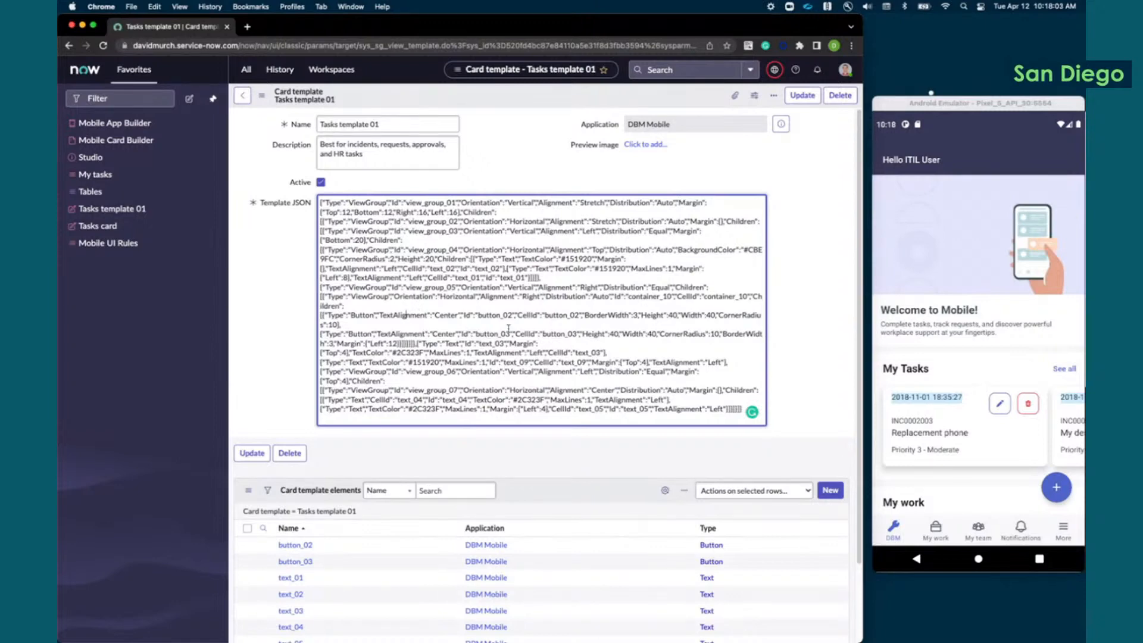
scroll(508, 328, "down", 2)
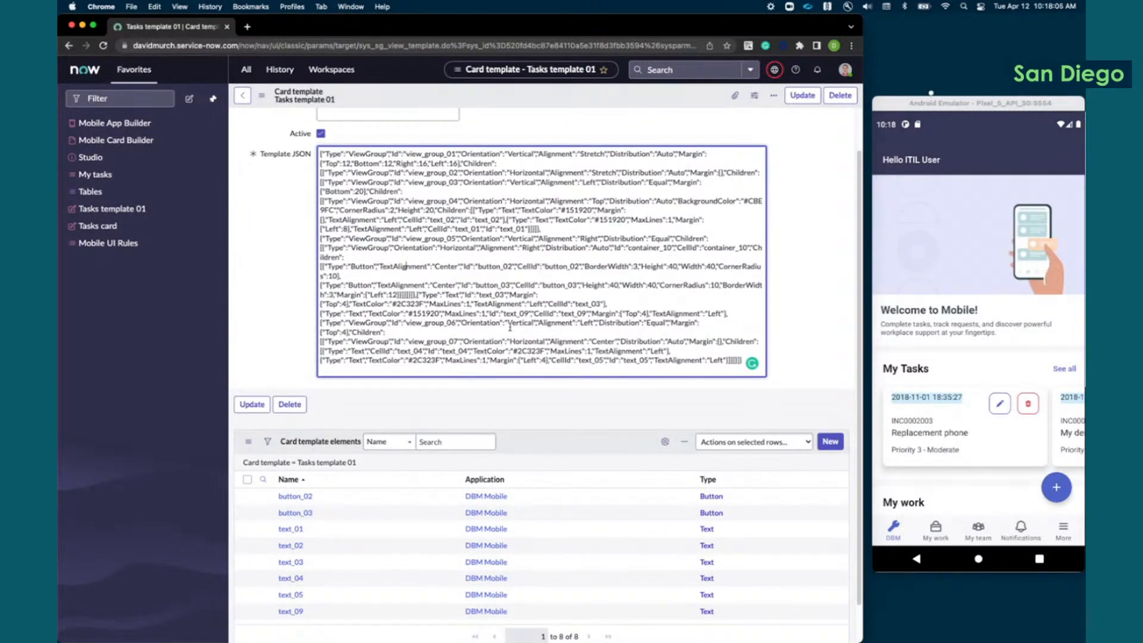
scroll(510, 327, "down", 1)
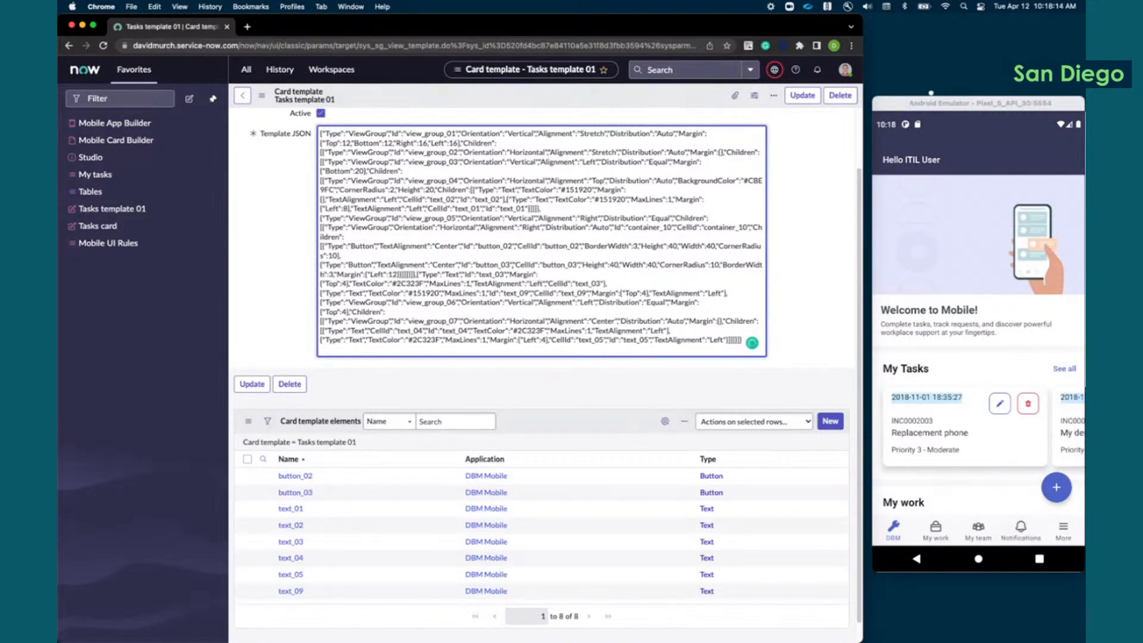
Step: Search the template page for text_04 to locate that element in the JSON, and close the search
key("super+a")
key("super+f")
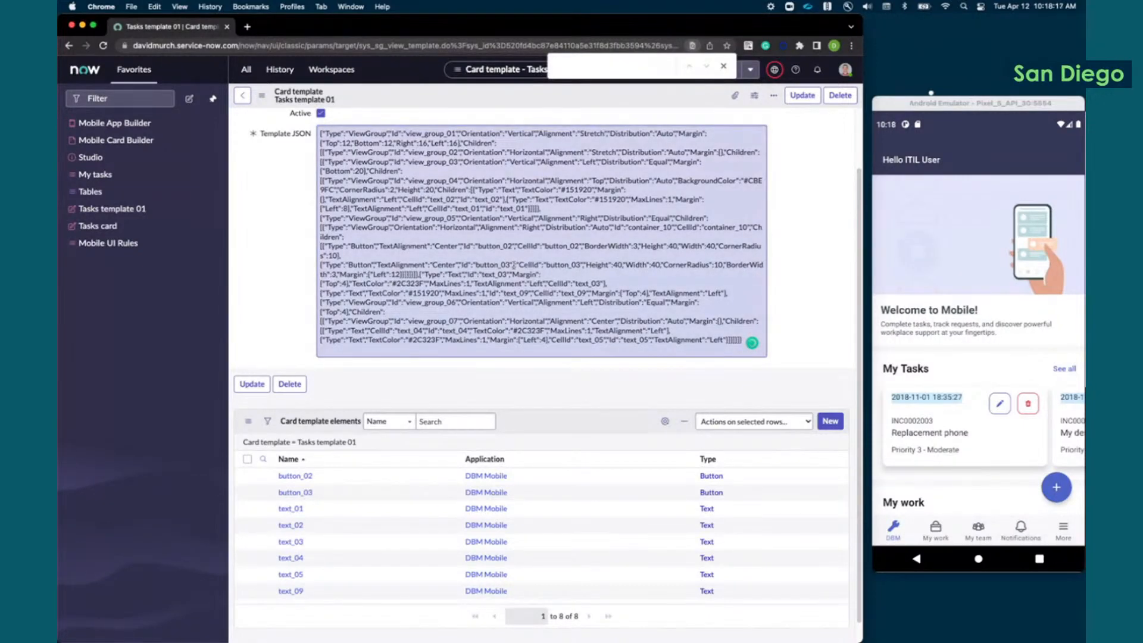
type("text_")
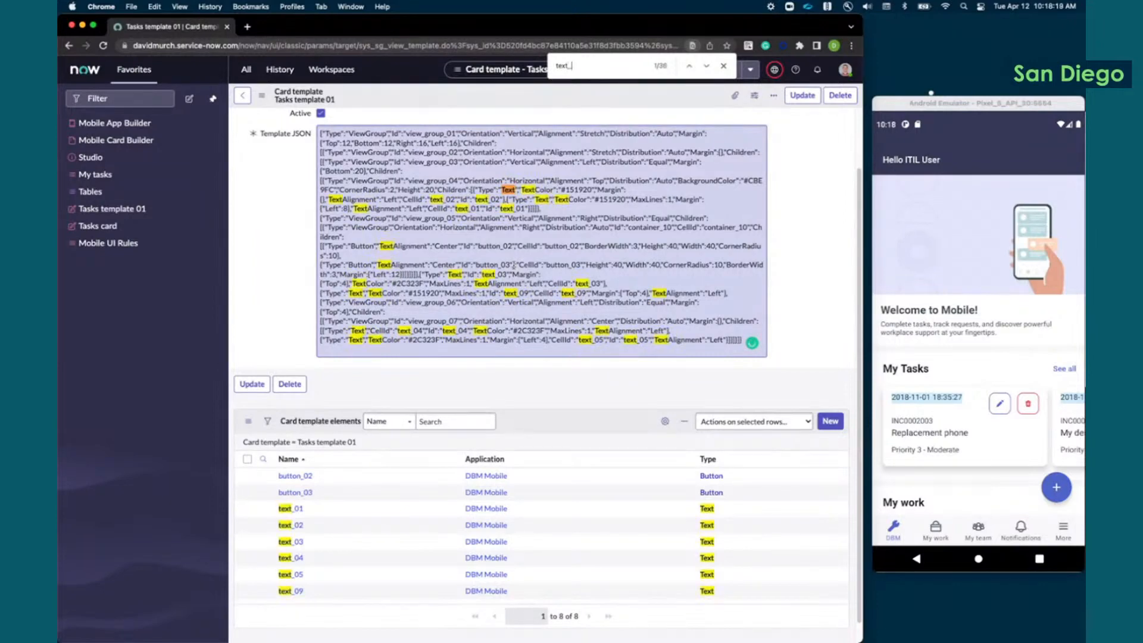
type("04")
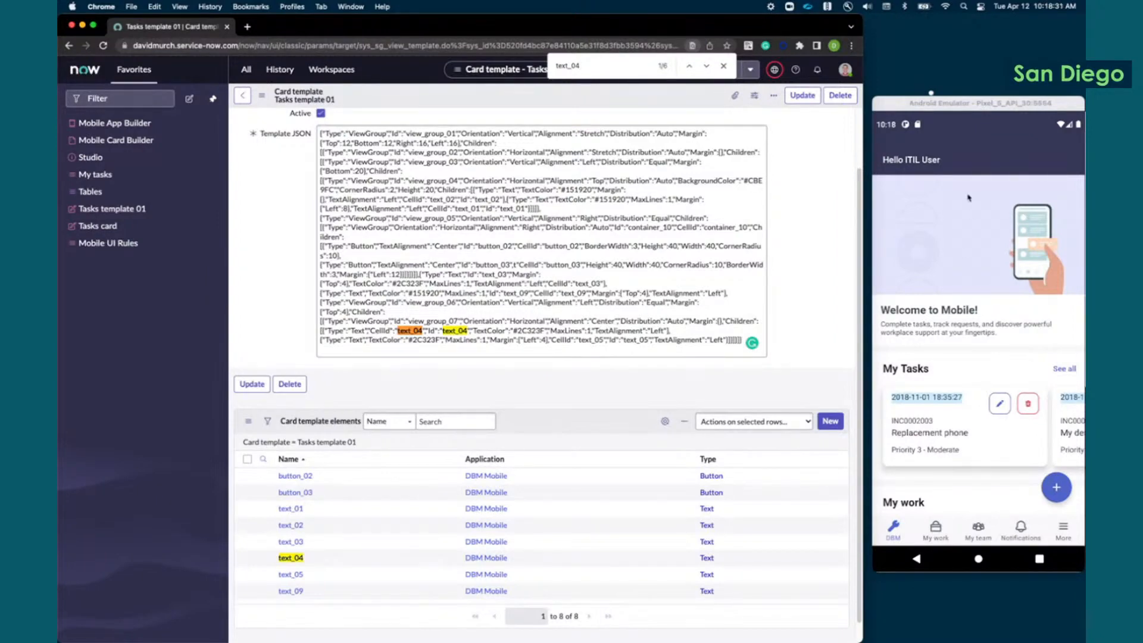
left_click(726, 69)
Step: Open the Mobile UI Rules list via sys_sg_ui_rule in the navigation filter, leaving the card template without saving
left_click(245, 70)
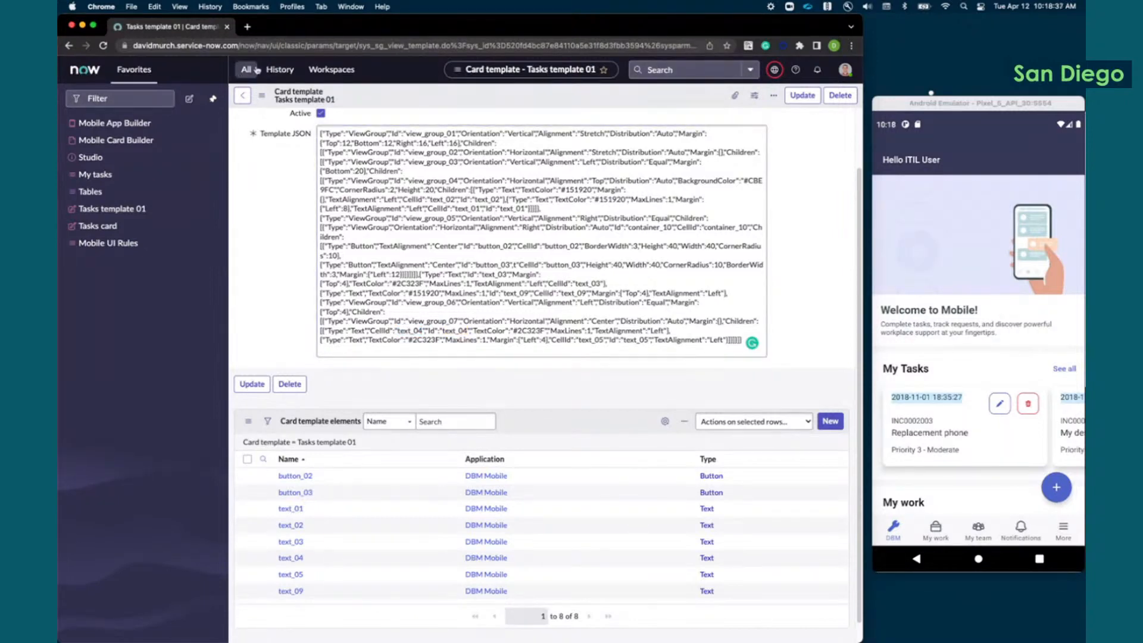
type("sus")
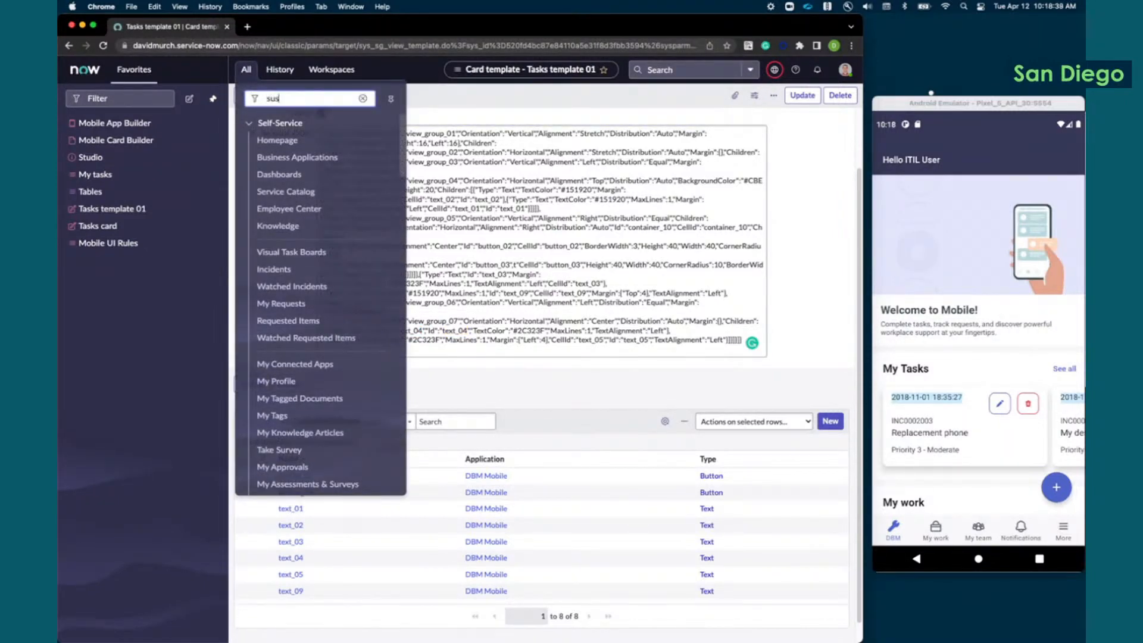
key("BackSpace")
key("BackSpace")
key("BackSpace")
type("sys_sg")
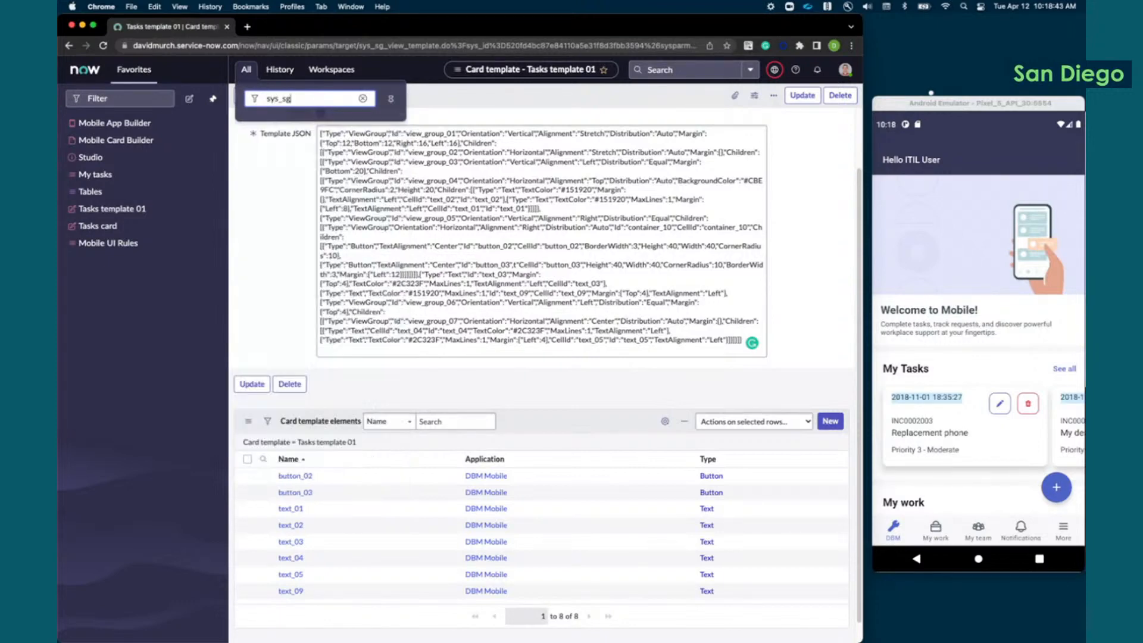
type("_ui_rule.list")
key("Return")
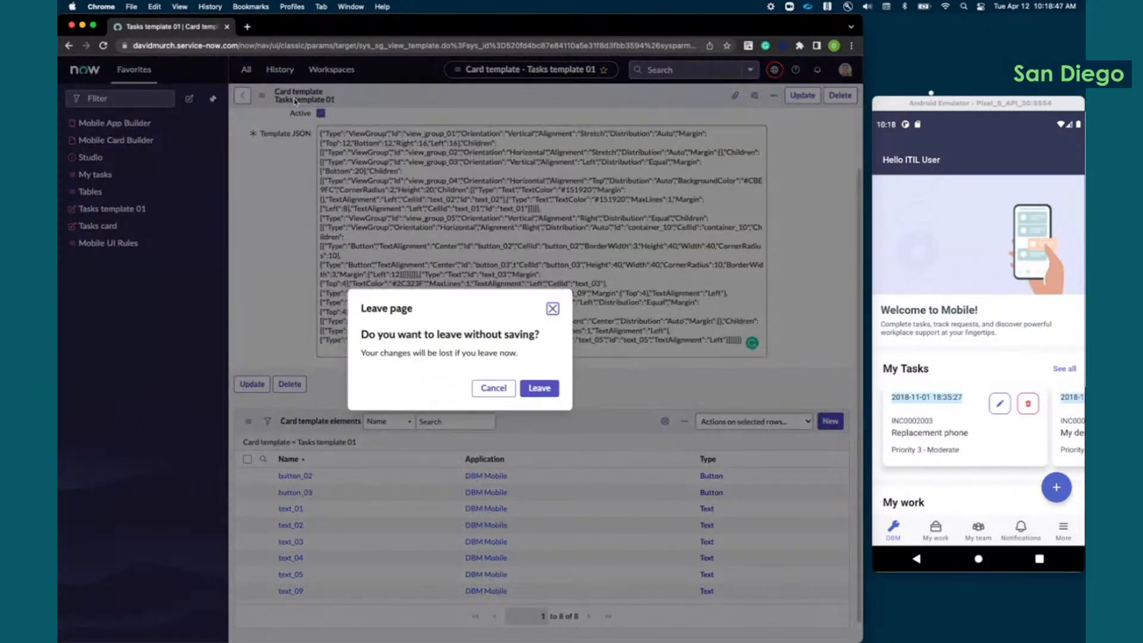
left_click(540, 389)
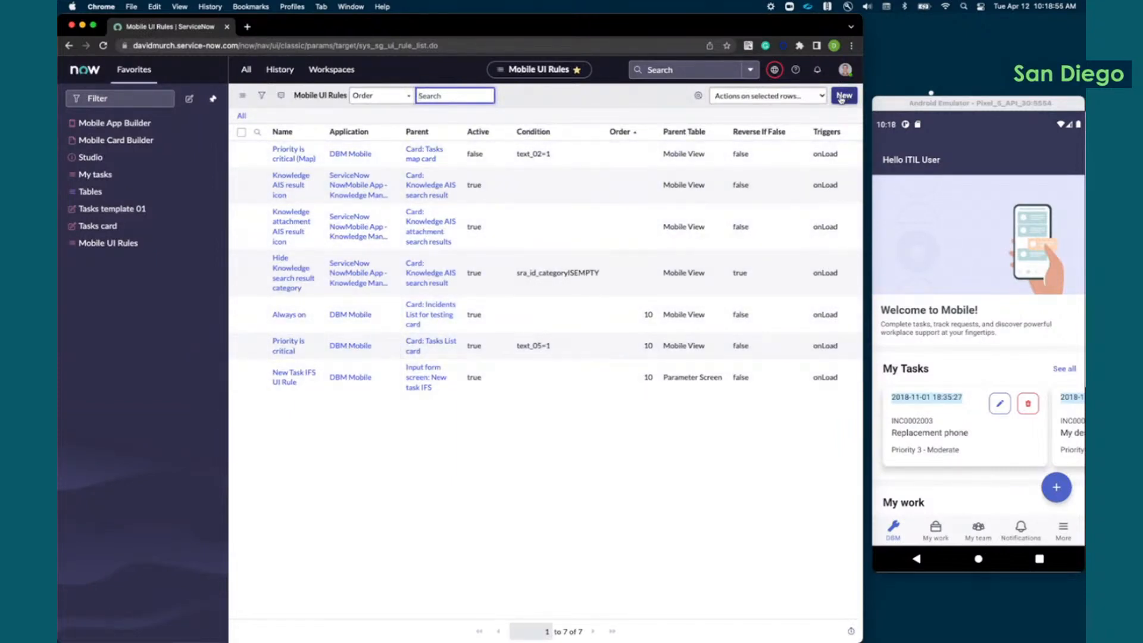
Step: Open the Tasks List card's "Priority is critical" UI rule and start a new rule action with the Set UI Style operation
left_click(288, 342)
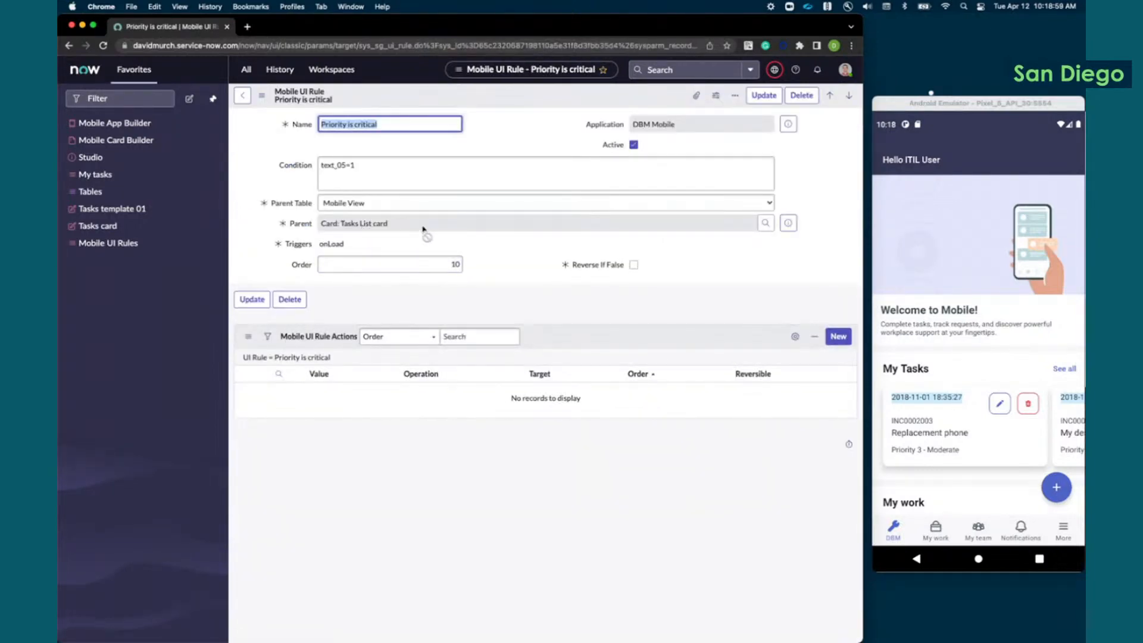
left_click(838, 337)
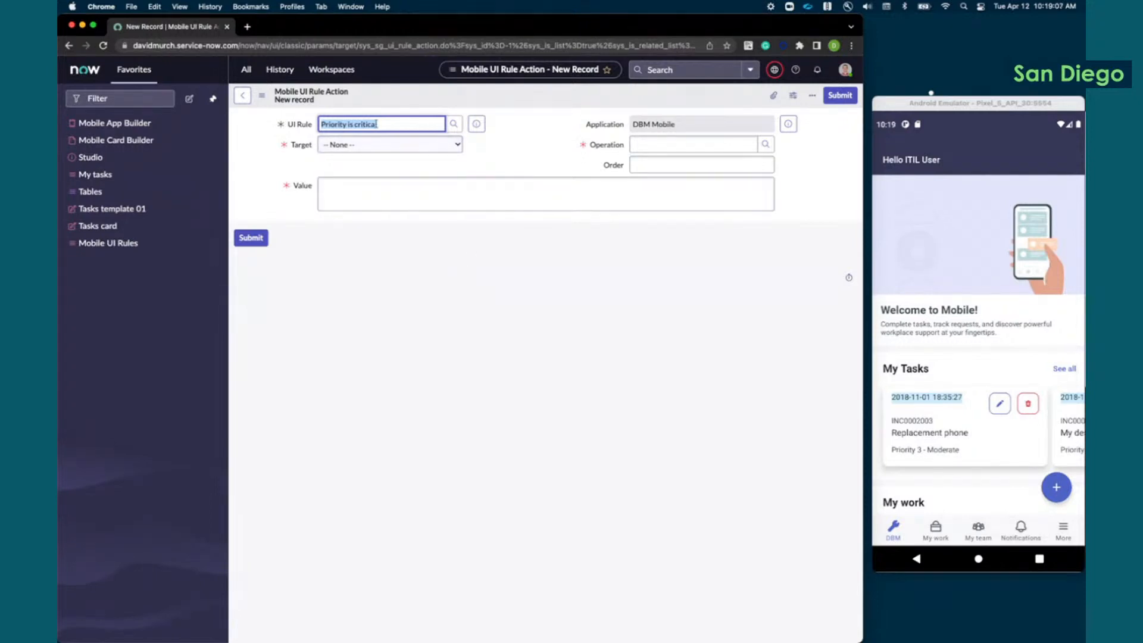
left_click(384, 149)
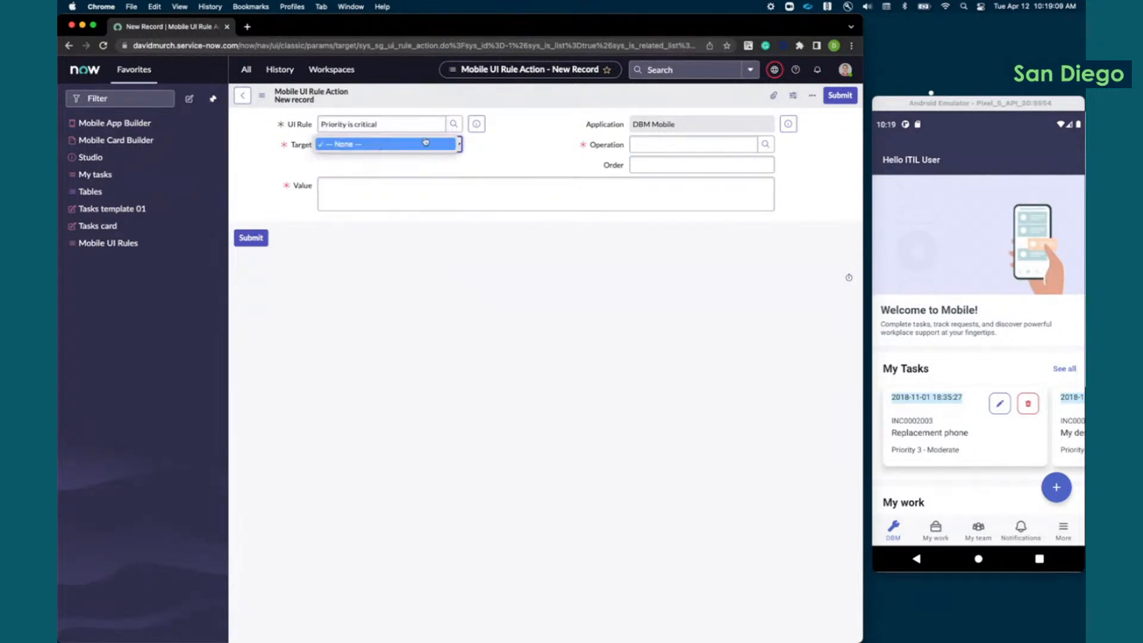
left_click(426, 143)
left_click(765, 146)
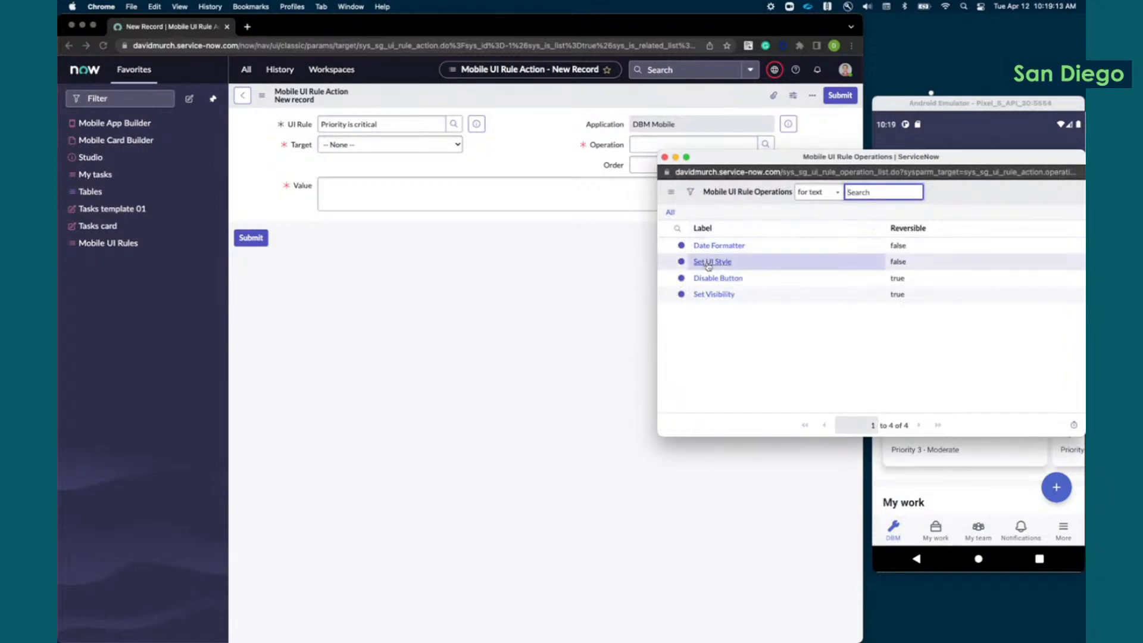
left_click(709, 264)
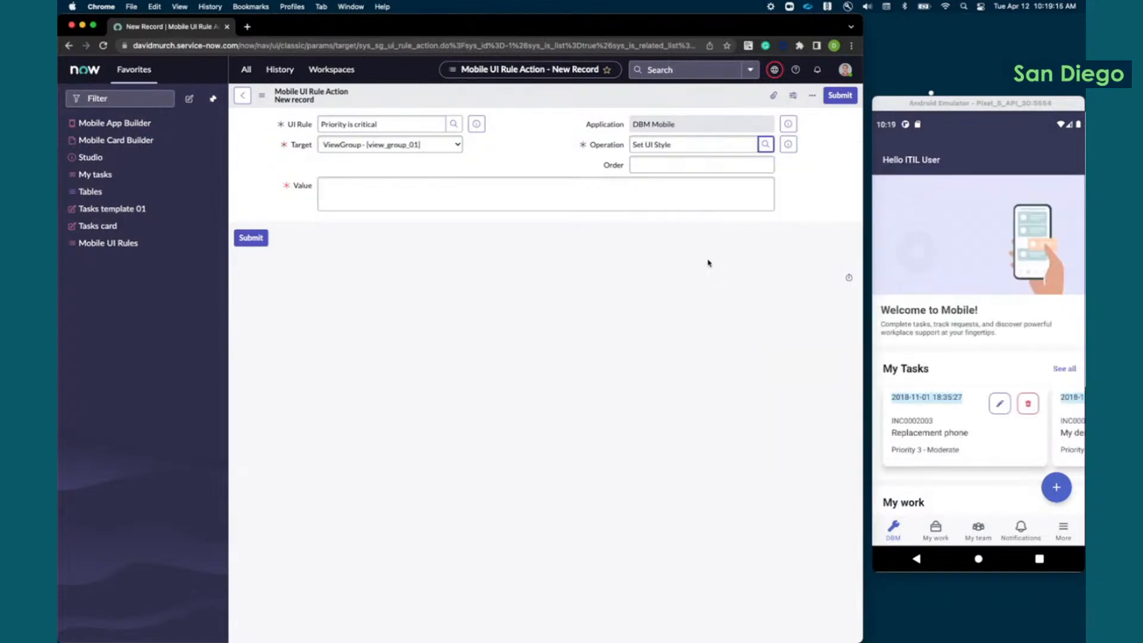
Step: Set the new rule action's target to the text_04 element and make its Value field ready for entry
left_click(425, 148)
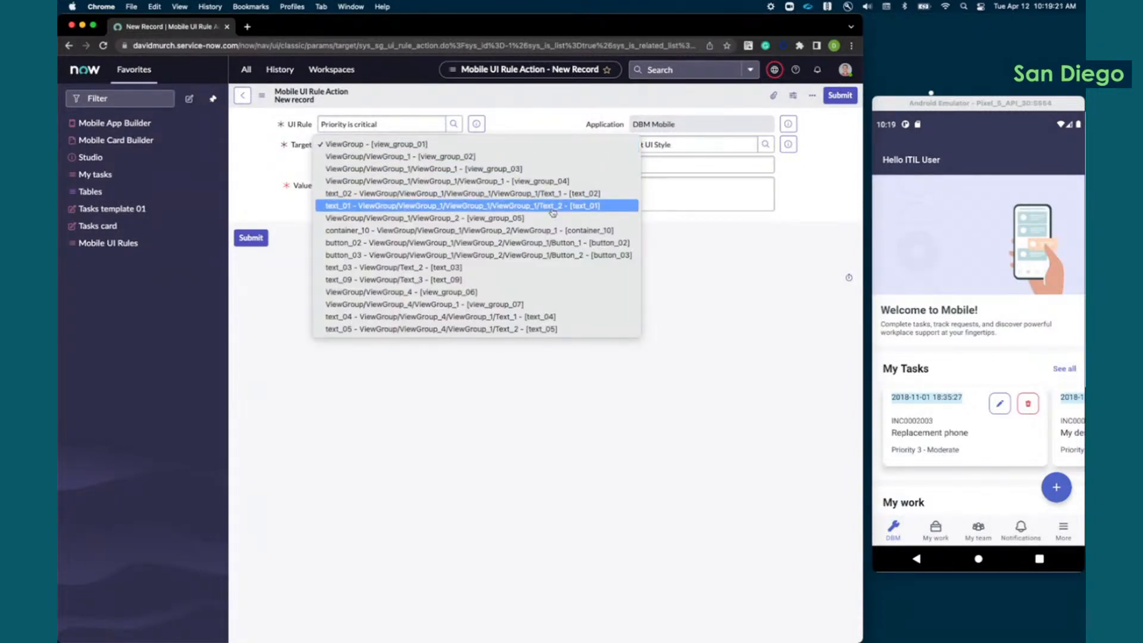
left_click(549, 321)
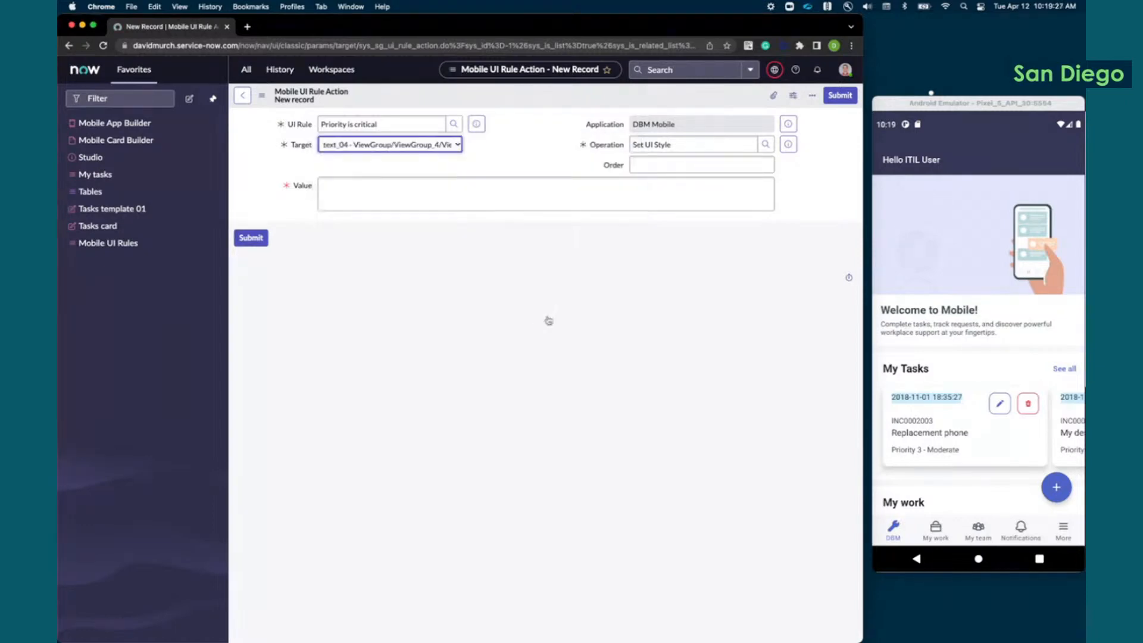
left_click(470, 200)
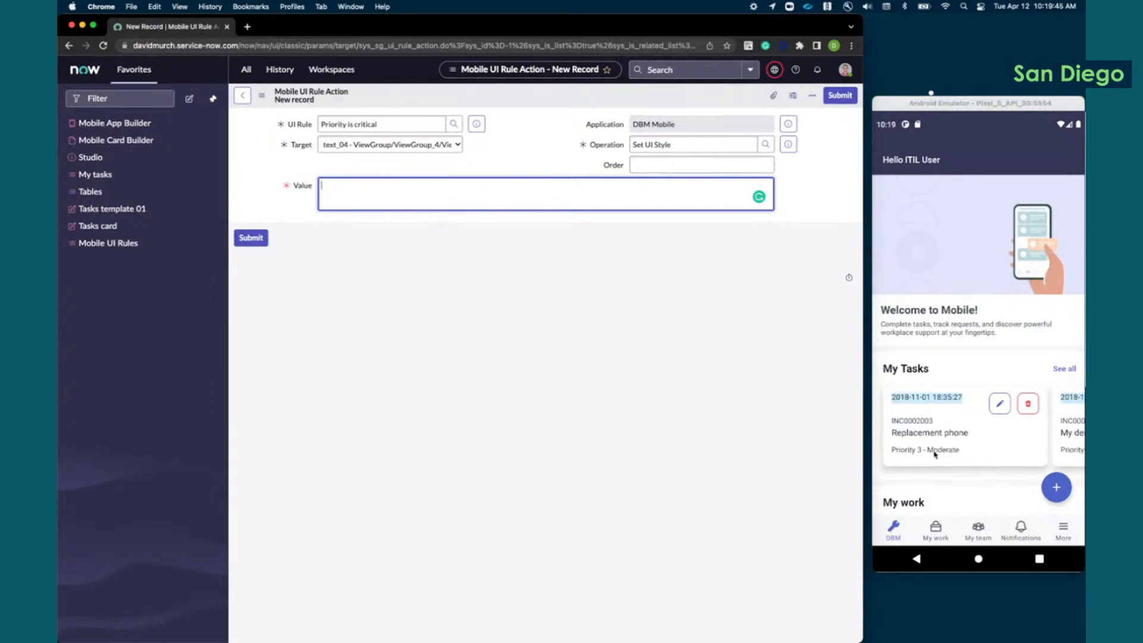
Step: Abandon the unsaved rule action and open DBM Mobile's Tasks List card in Mobile Card Builder
left_click(116, 142)
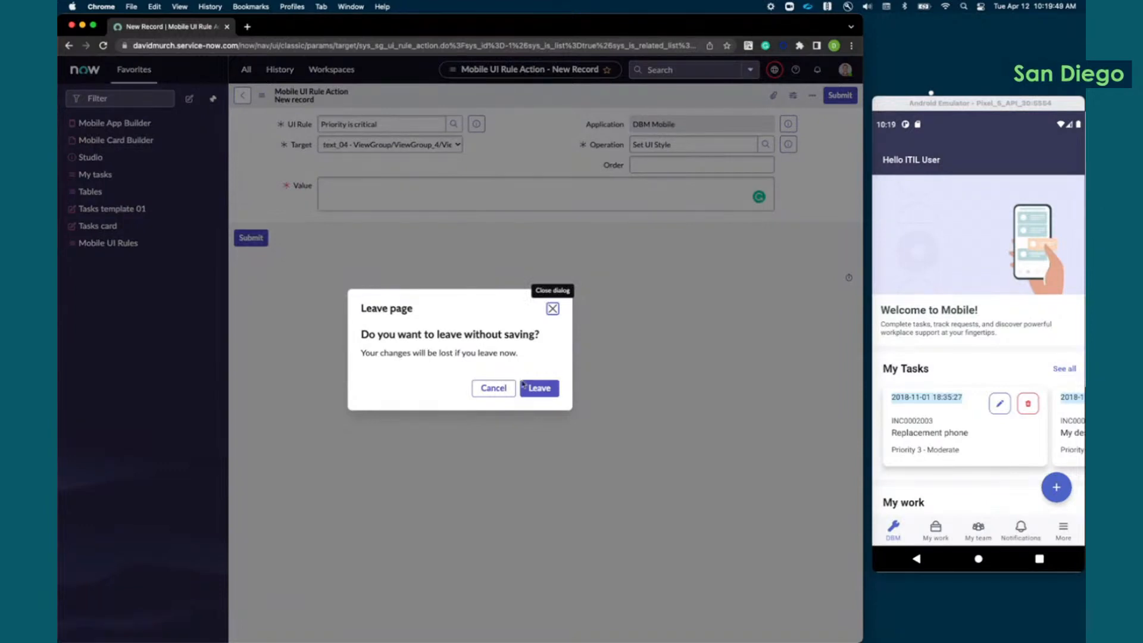
left_click(541, 389)
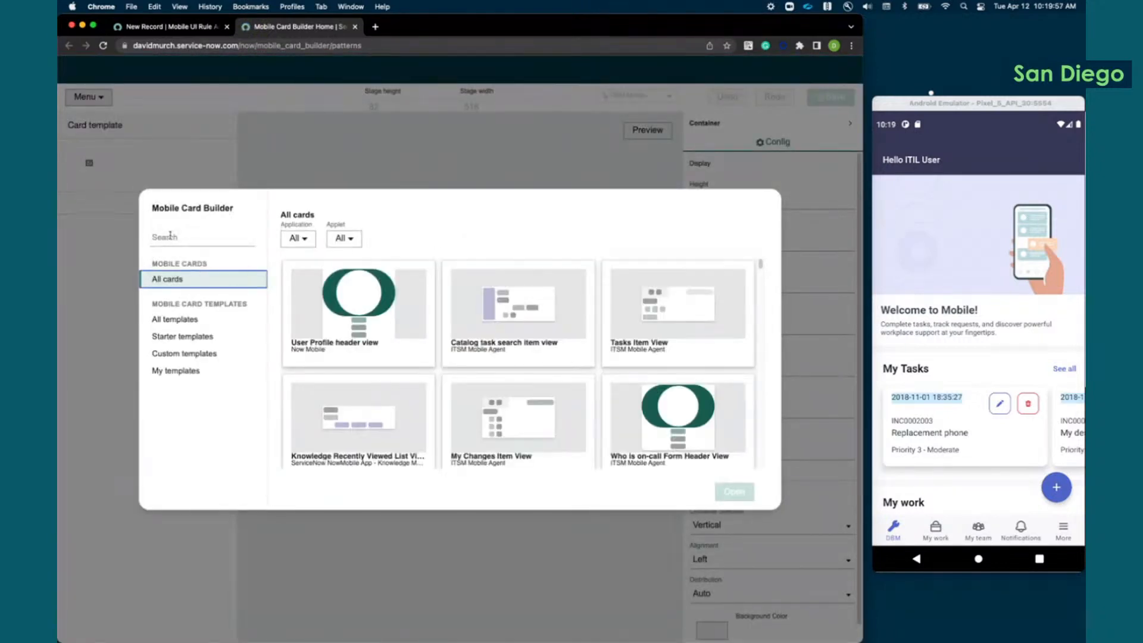
left_click(282, 240)
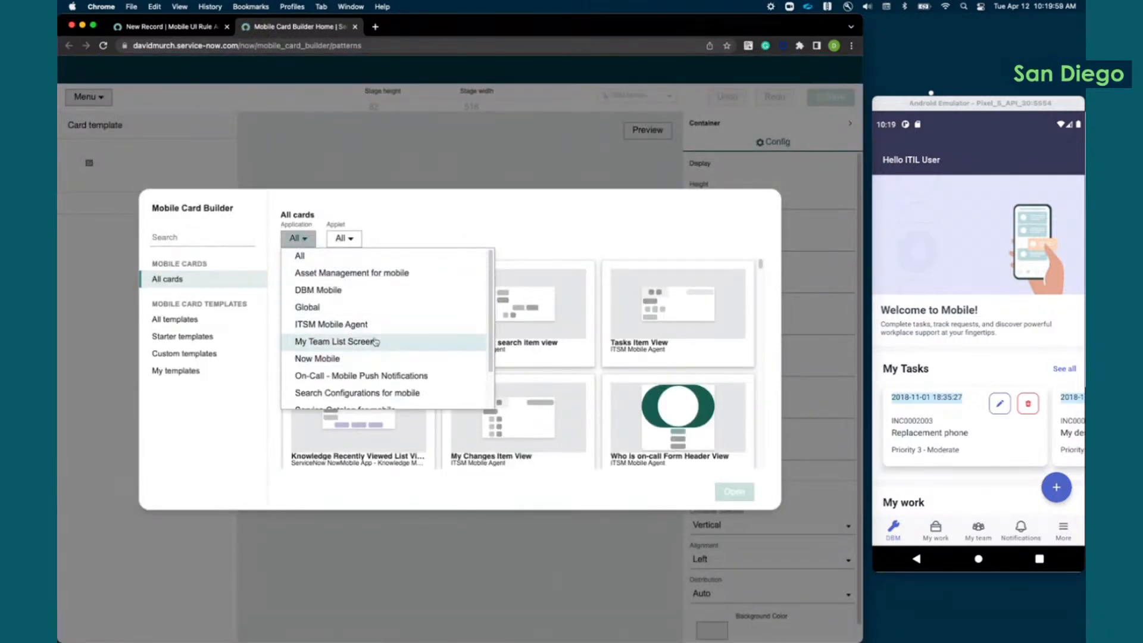
left_click(314, 288)
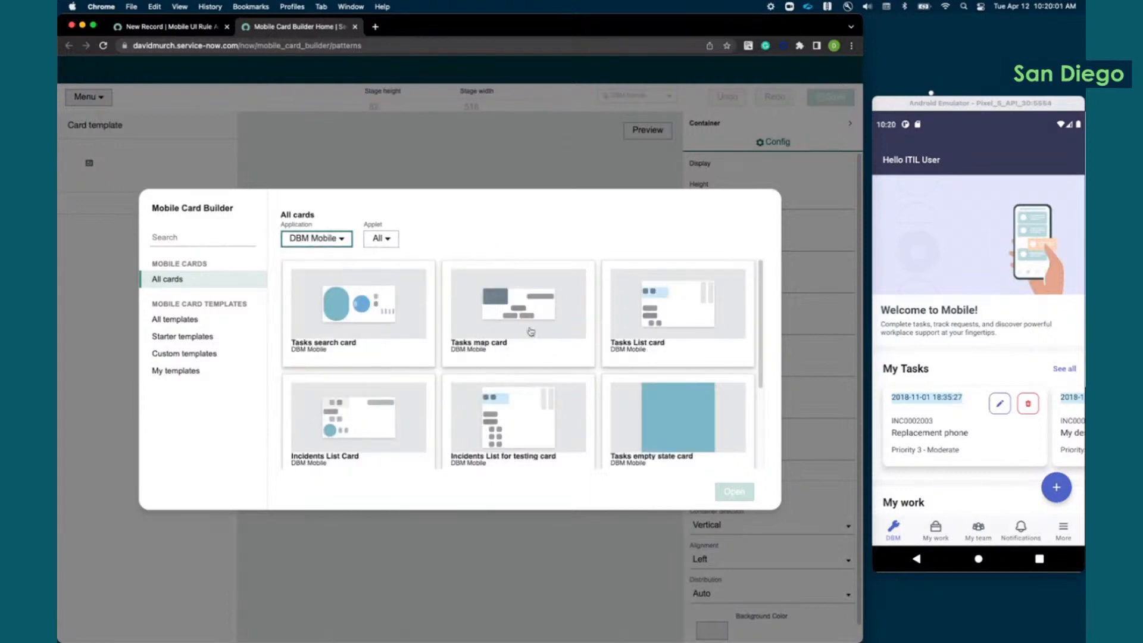
left_click(661, 325)
left_click(733, 498)
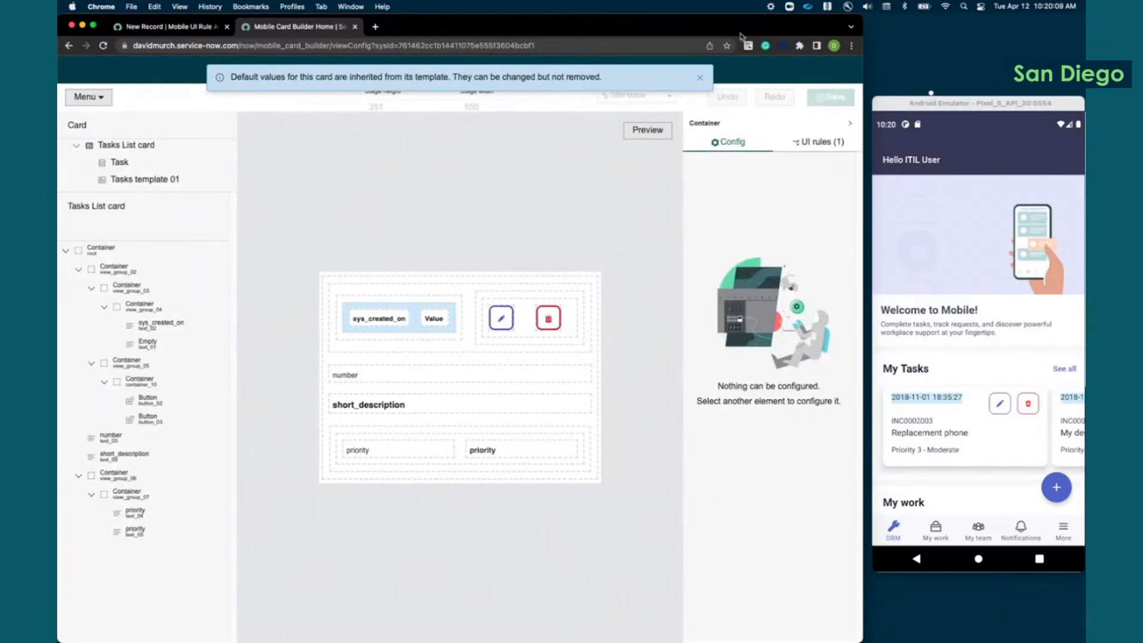
Step: Inspect the card's two priority elements, text_04 and text_05, and view the applied UI rules
left_click(701, 78)
double_click(719, 28)
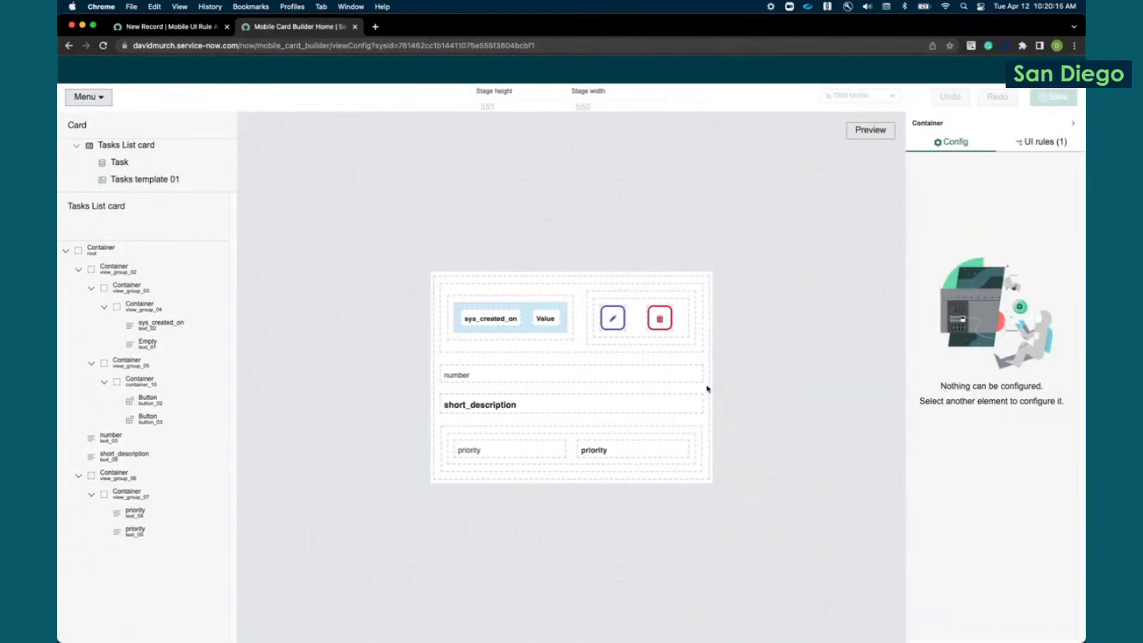
left_click(598, 449)
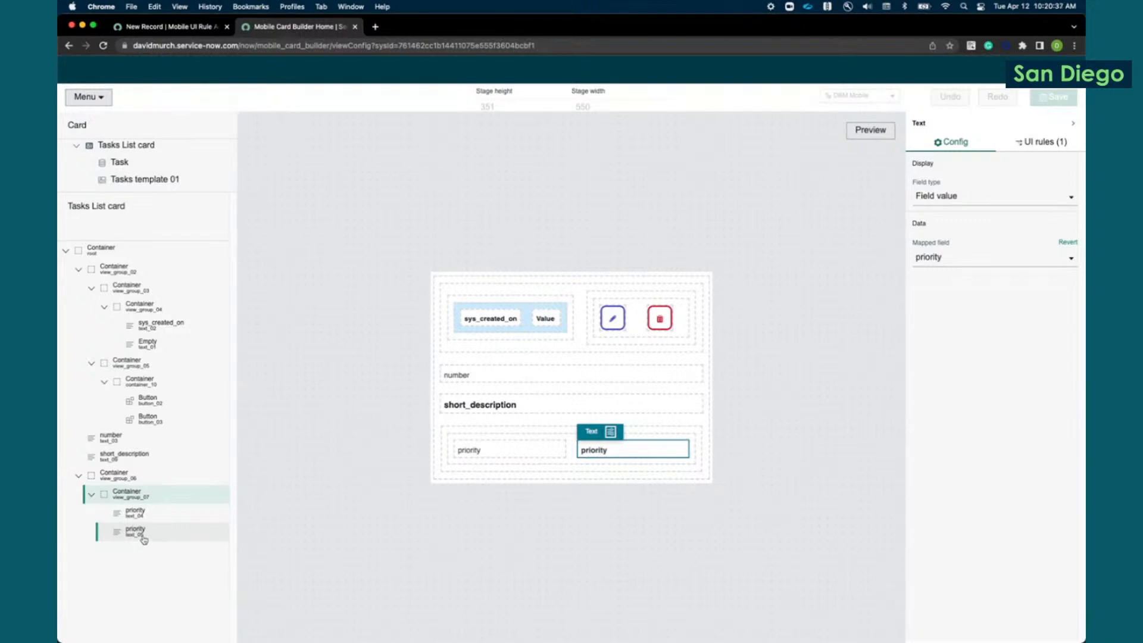
left_click(521, 455)
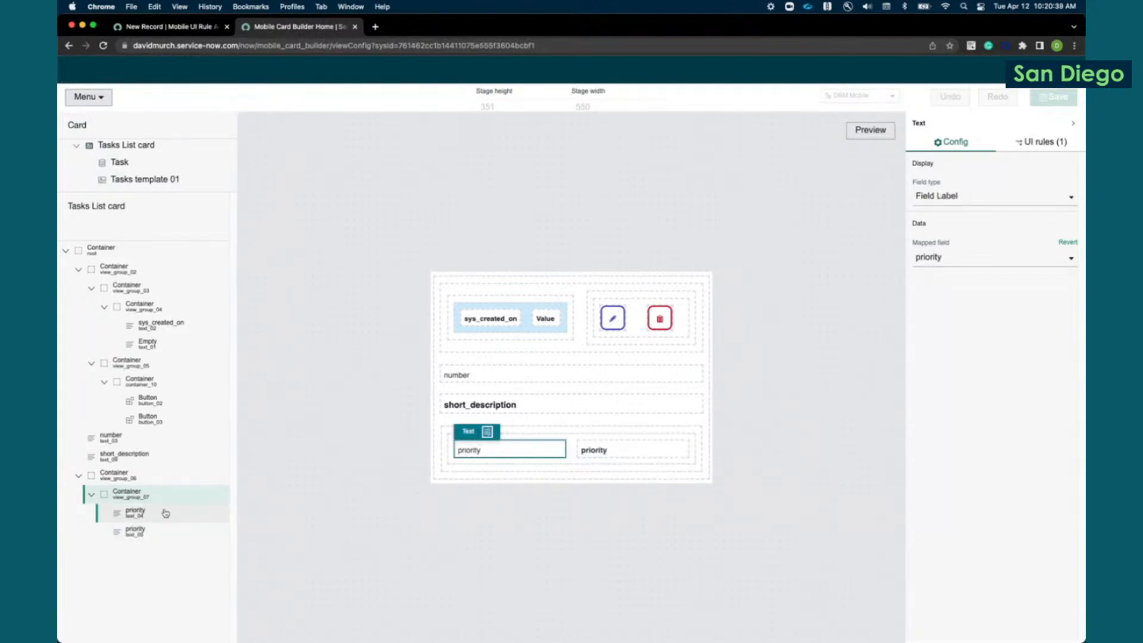
left_click(150, 539)
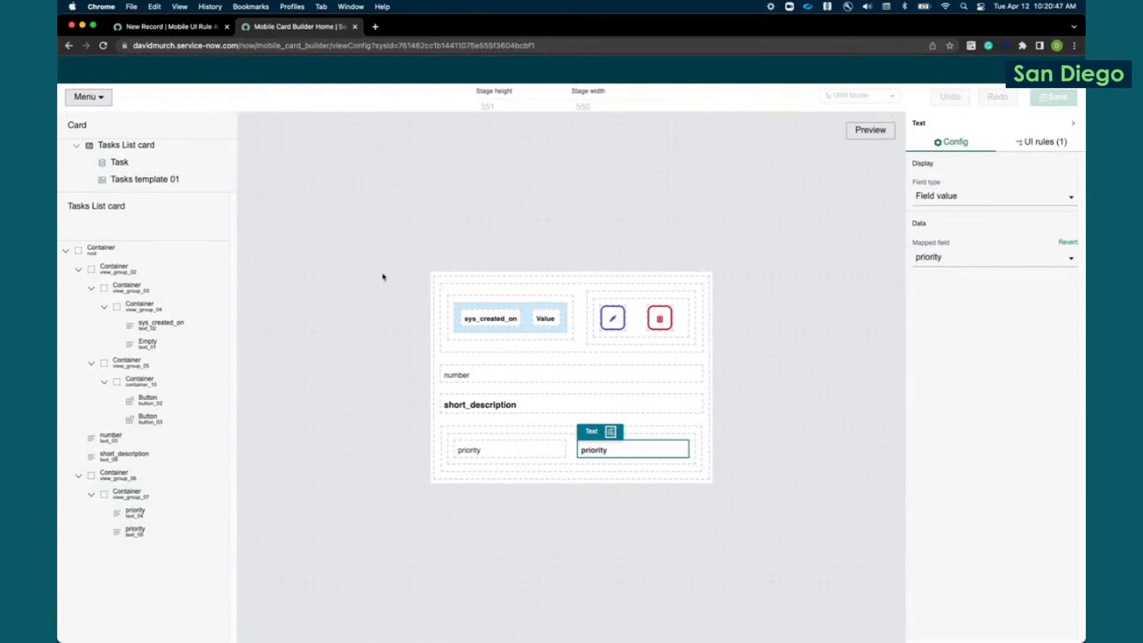
left_click(1037, 142)
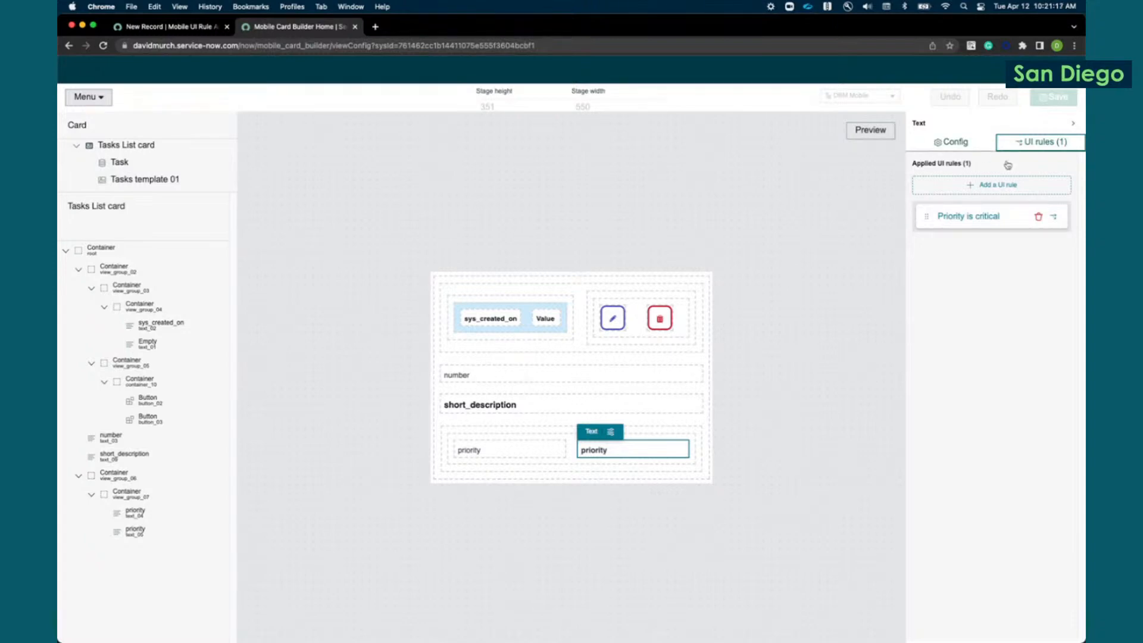
Step: Open the full My Tasks list in the Android emulator and look through the tasks' priorities
double_click(776, 26)
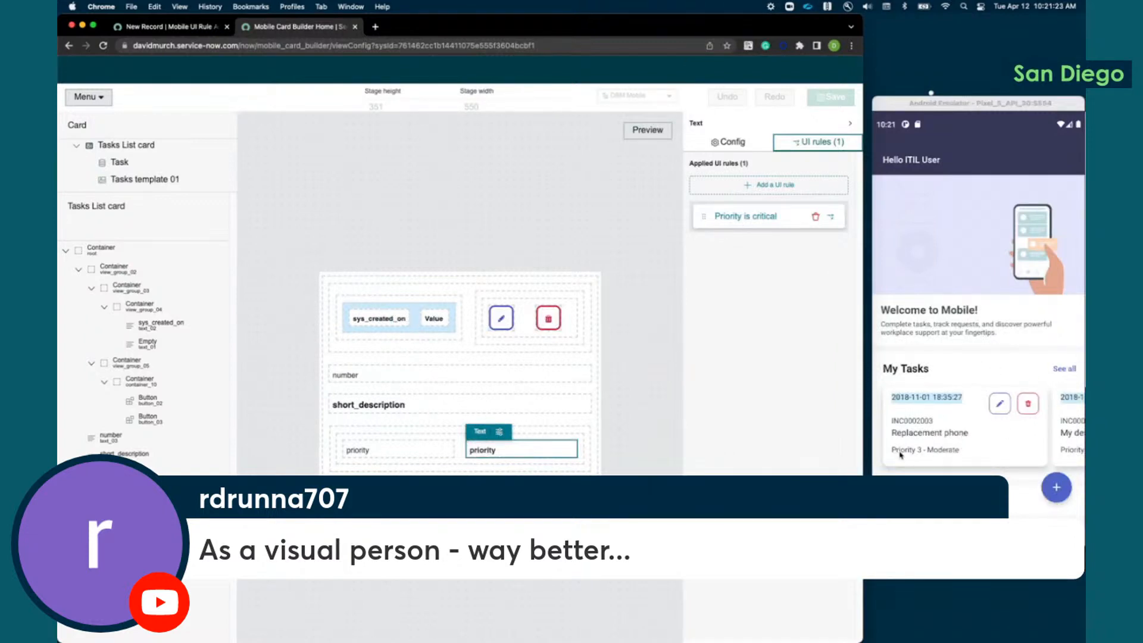
left_click(1061, 371)
left_click(1061, 369)
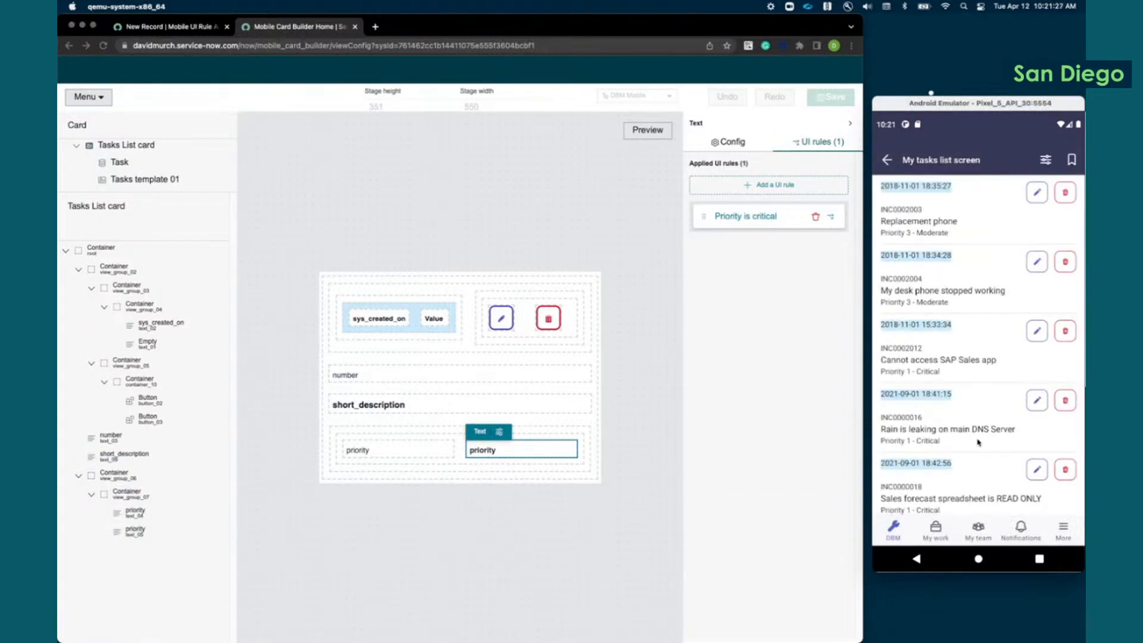
left_click_drag(980, 467, 972, 256)
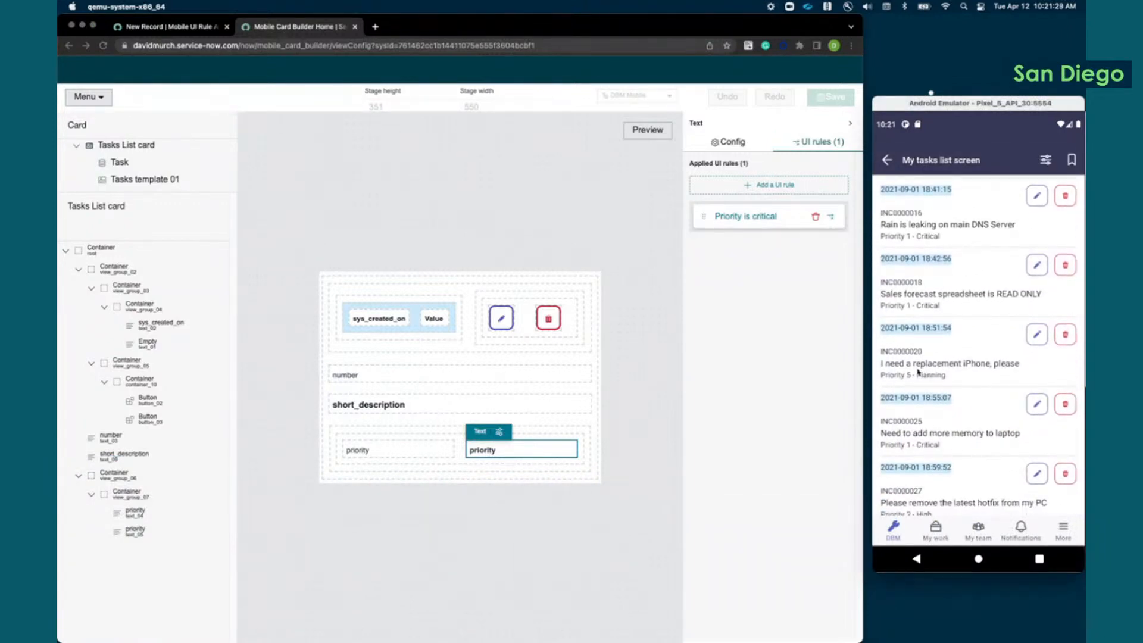
left_click_drag(942, 306, 956, 479)
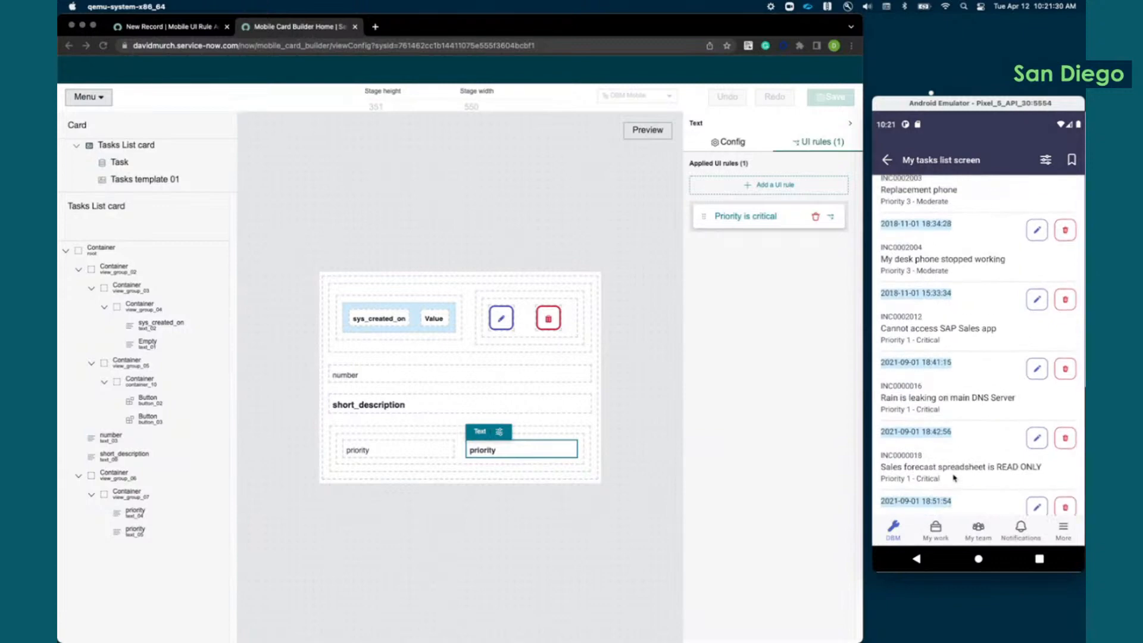
Step: Start a new UI rule on the Tasks List card named "Priority is planning"
left_click(773, 180)
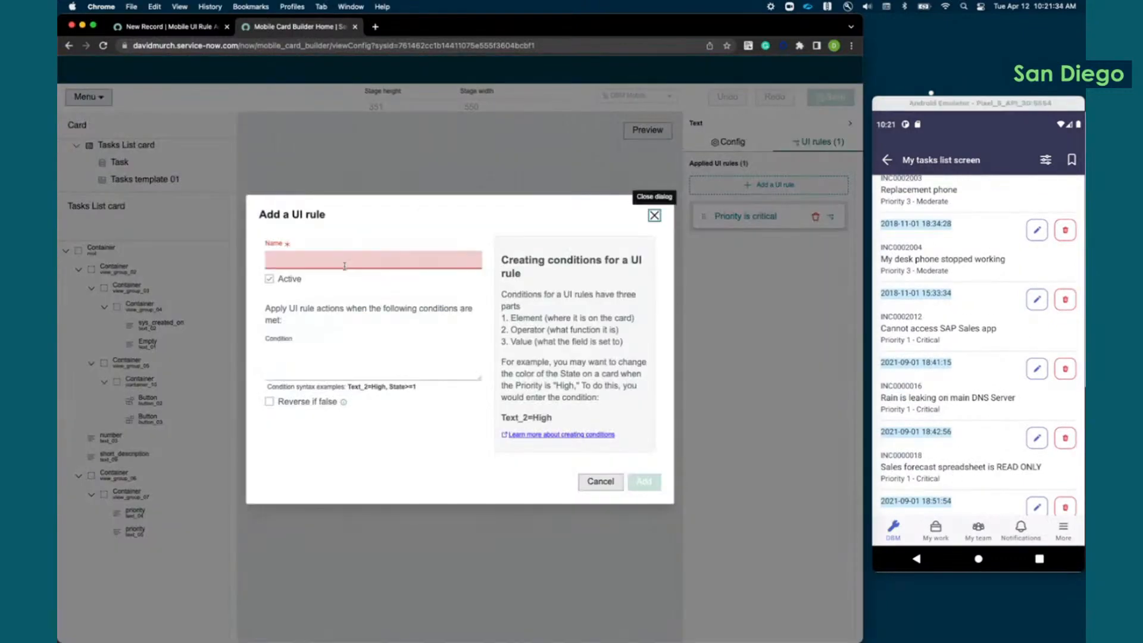
left_click(344, 266)
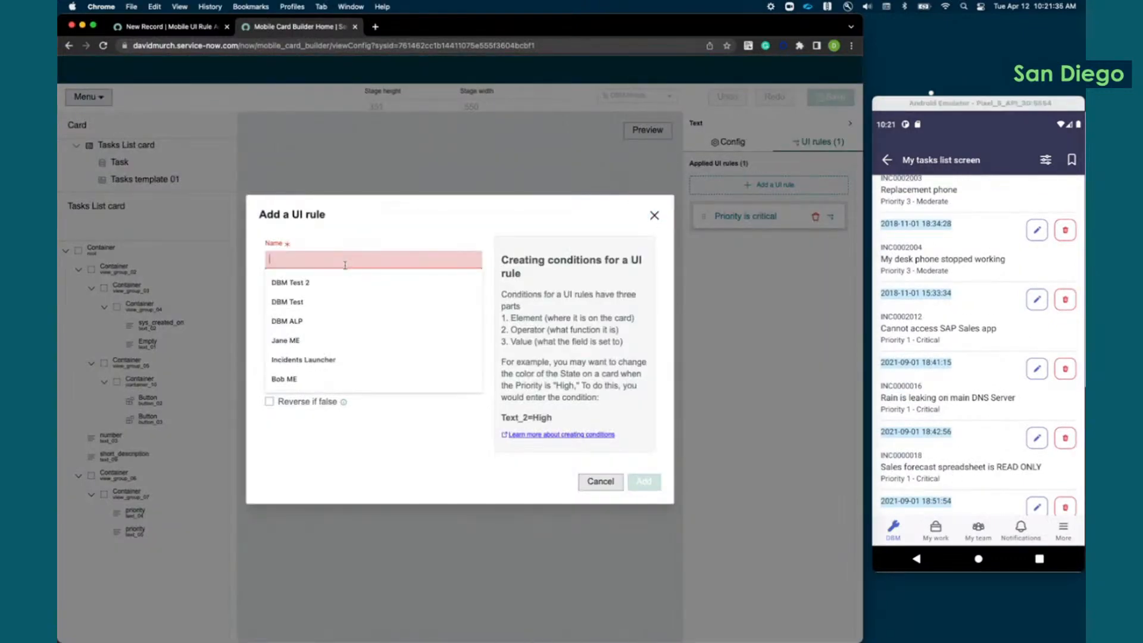
type("Priorit")
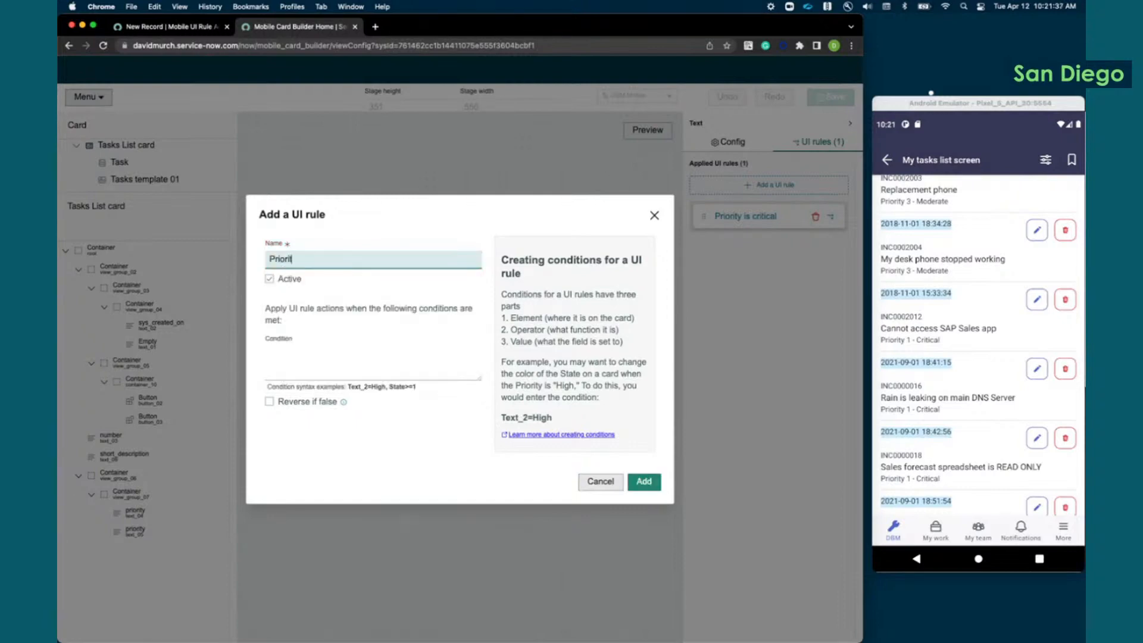
type("y is planning")
Step: Set the new rule's condition to text_05=5, checking the value against a planning task in the emulator, and add the rule
left_click(301, 351)
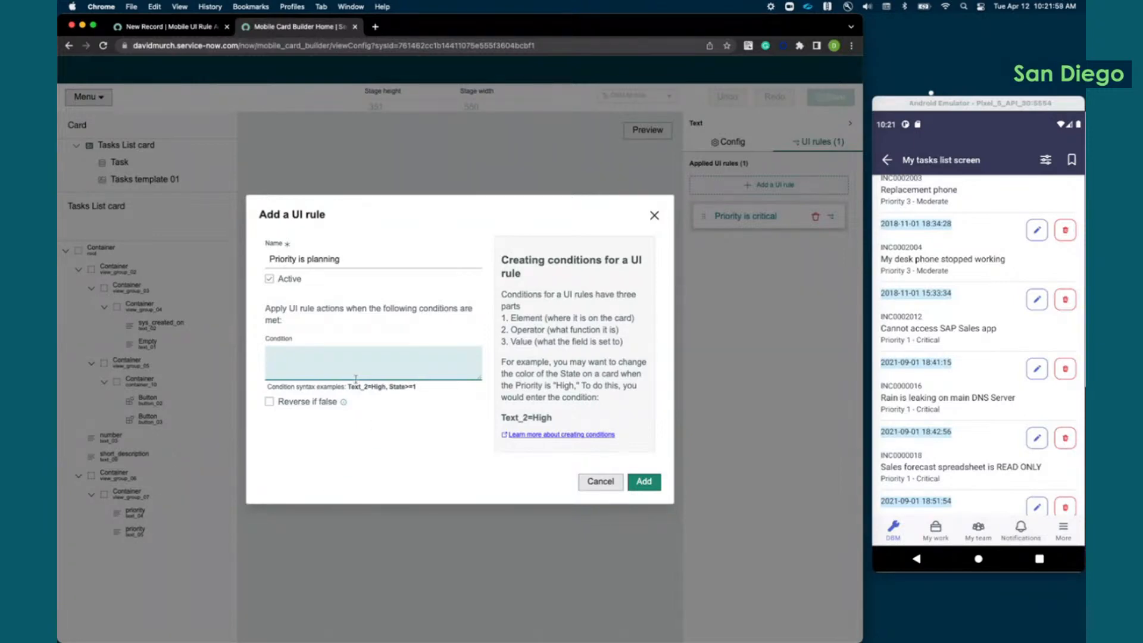
type("text_05")
type("=5")
left_click(964, 462)
left_click_drag(936, 421, 942, 339)
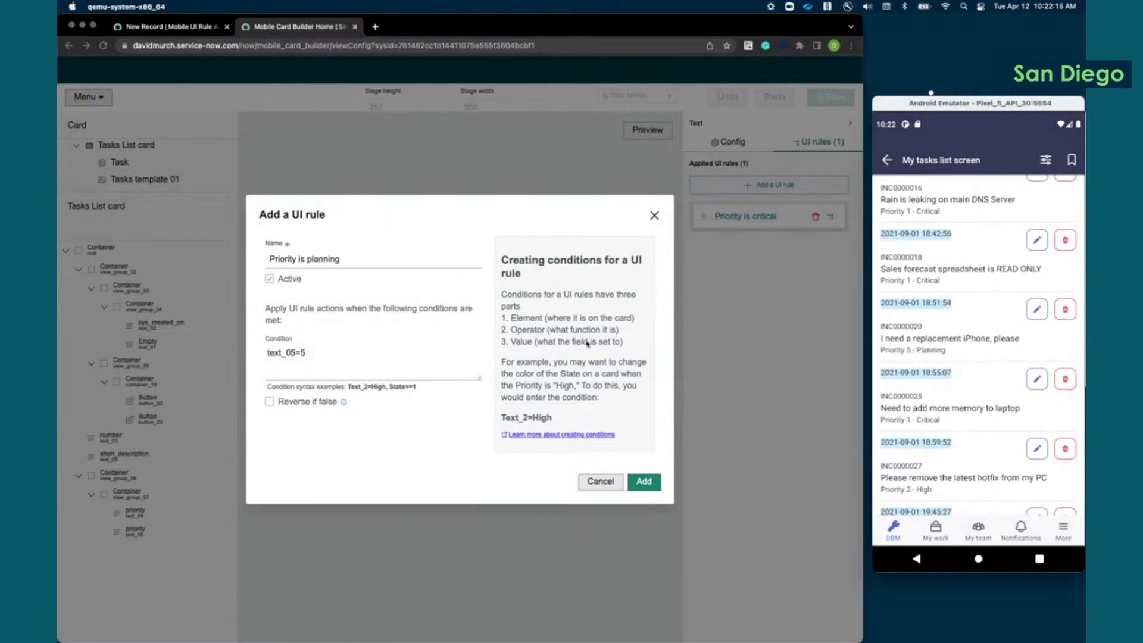
left_click(644, 483)
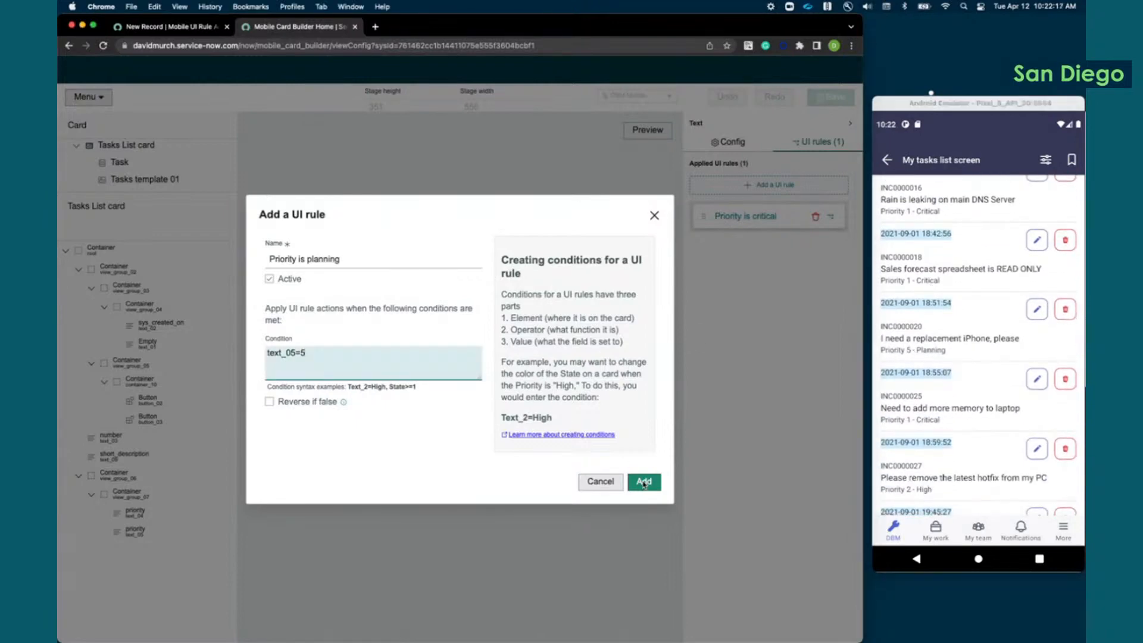
left_click(643, 483)
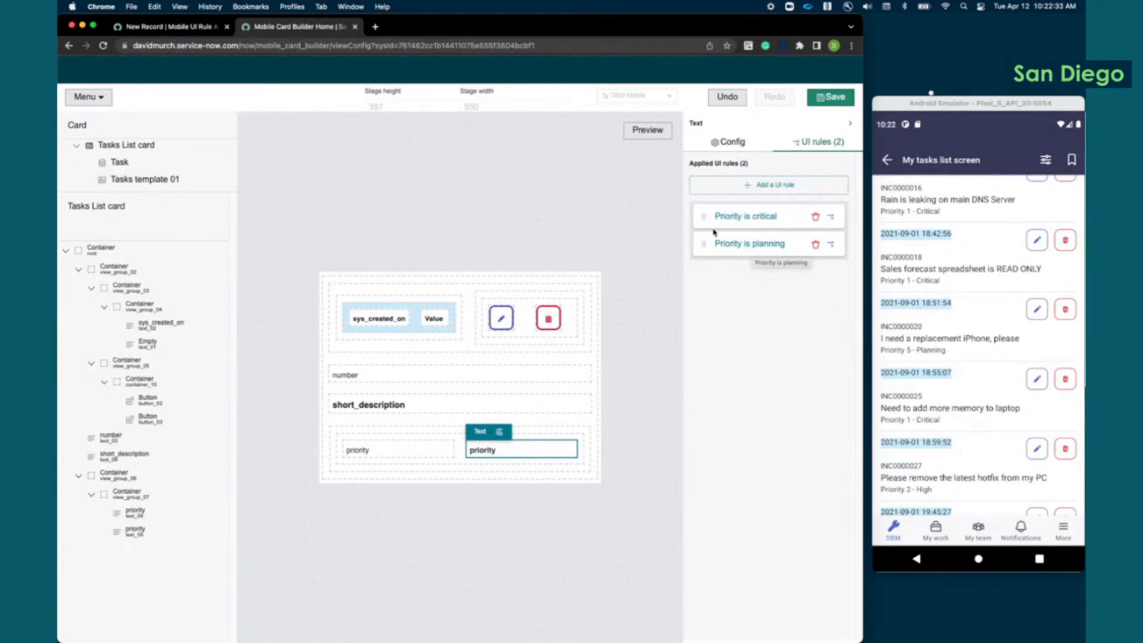
Step: View the actions that the "Priority is planning" rule offers for the text_04 priority label
left_click(402, 454)
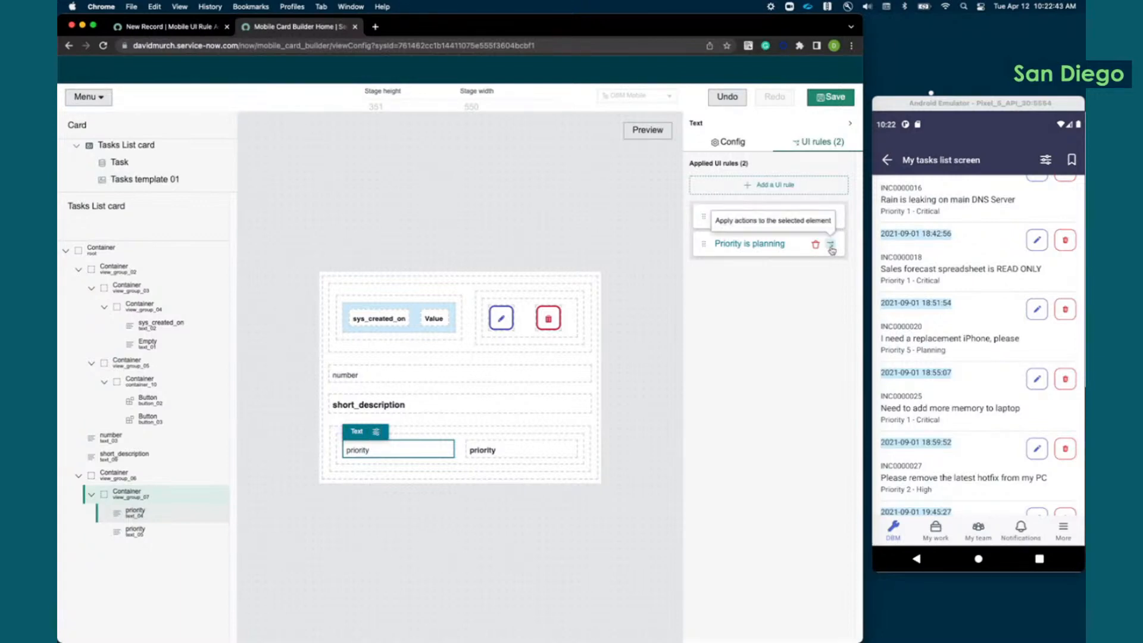
left_click(831, 247)
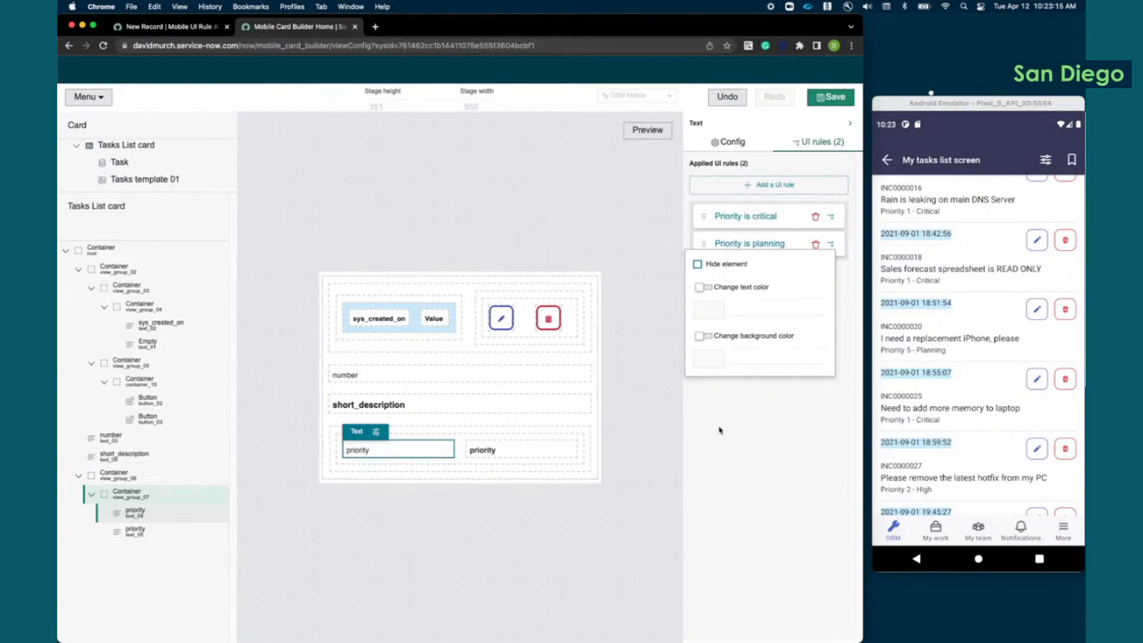
left_click(729, 379)
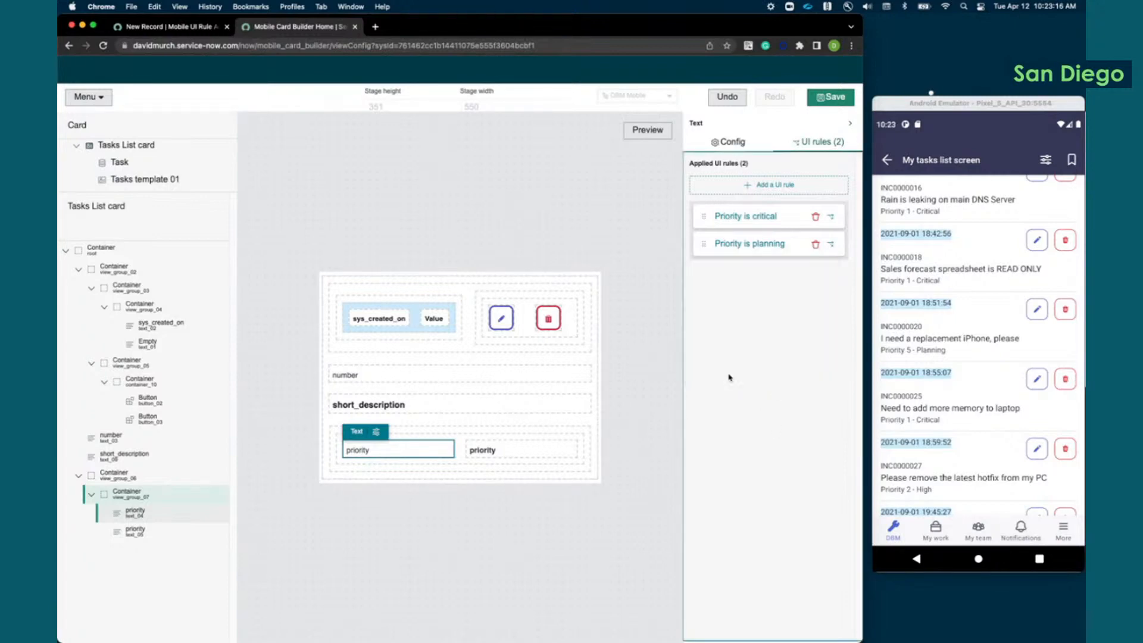
Step: Make the "Priority is planning" rule hide the view_group_07 container that holds both priority elements, and review the action
left_click(451, 435)
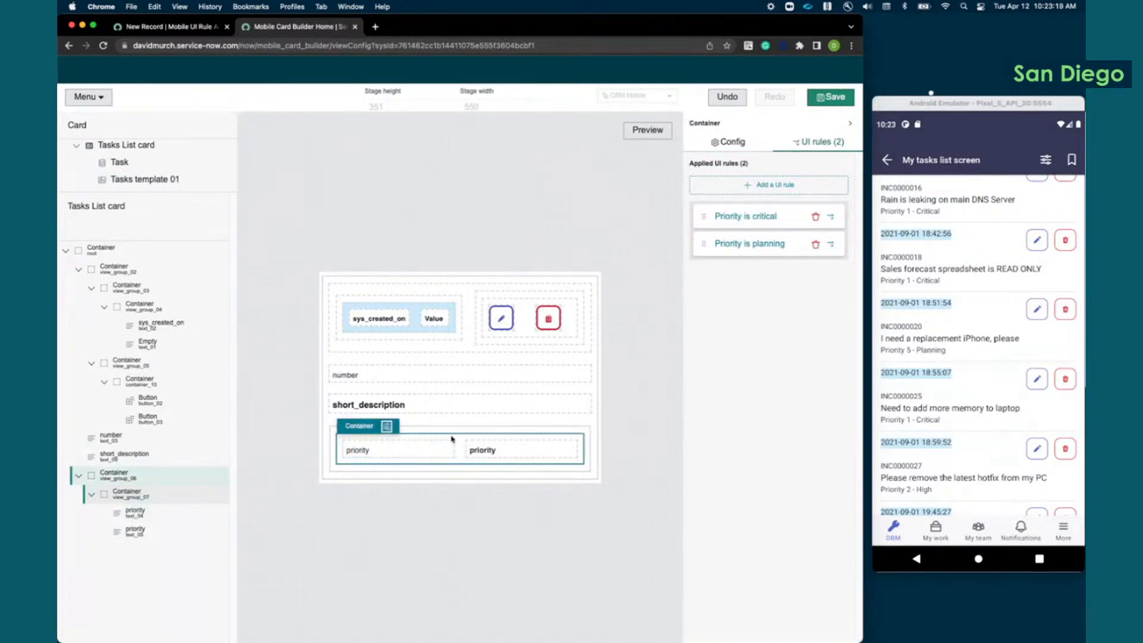
left_click(831, 244)
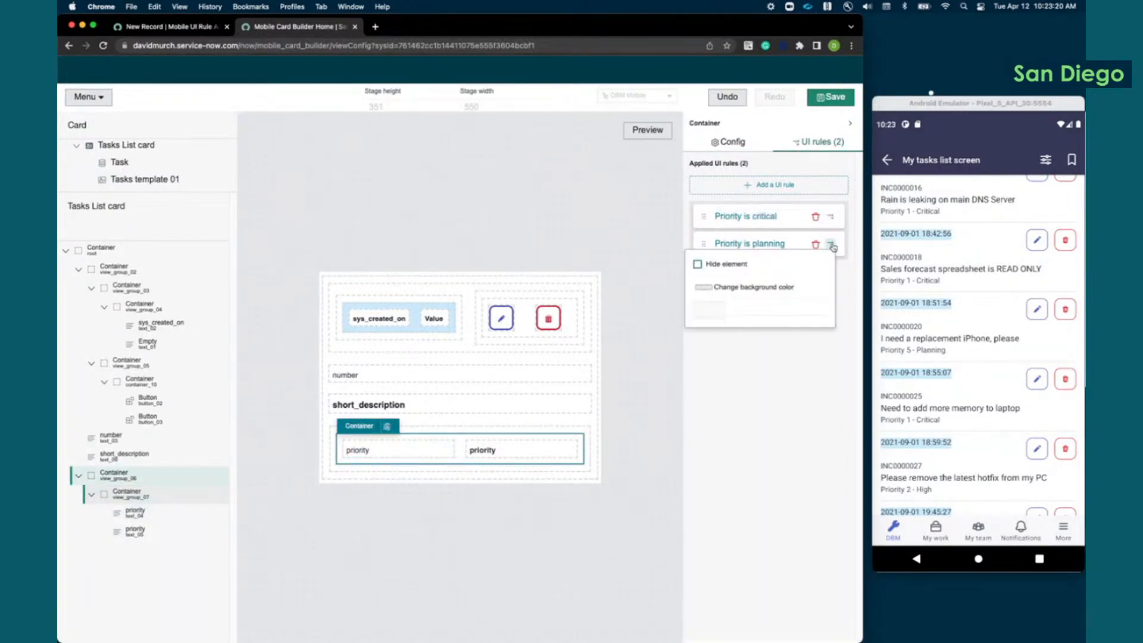
left_click(697, 264)
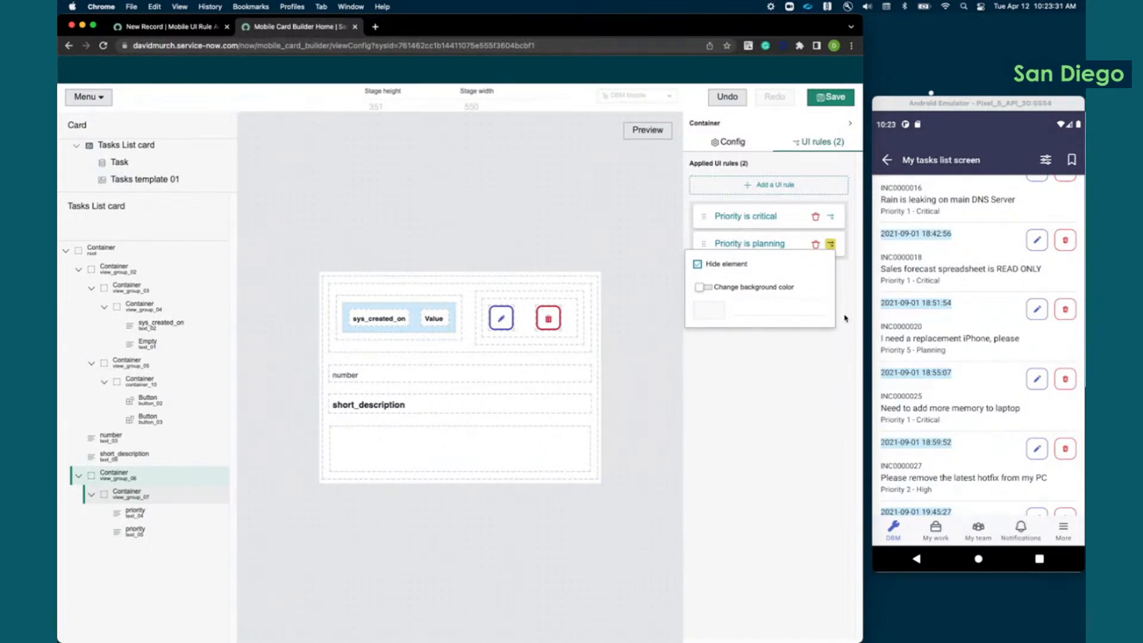
left_click(806, 373)
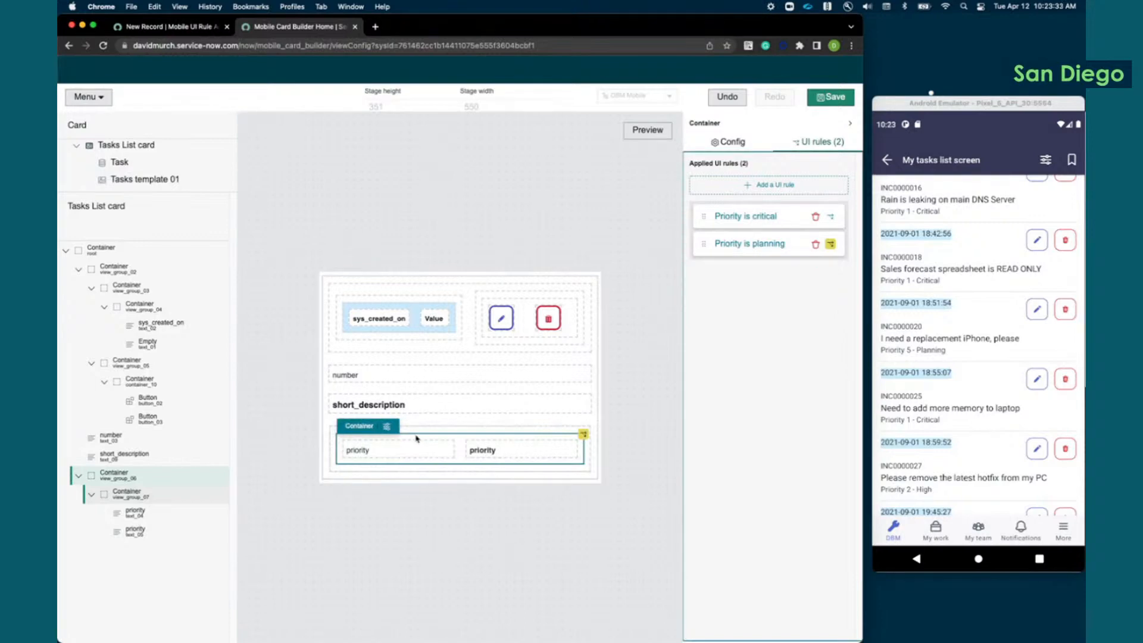
left_click(830, 244)
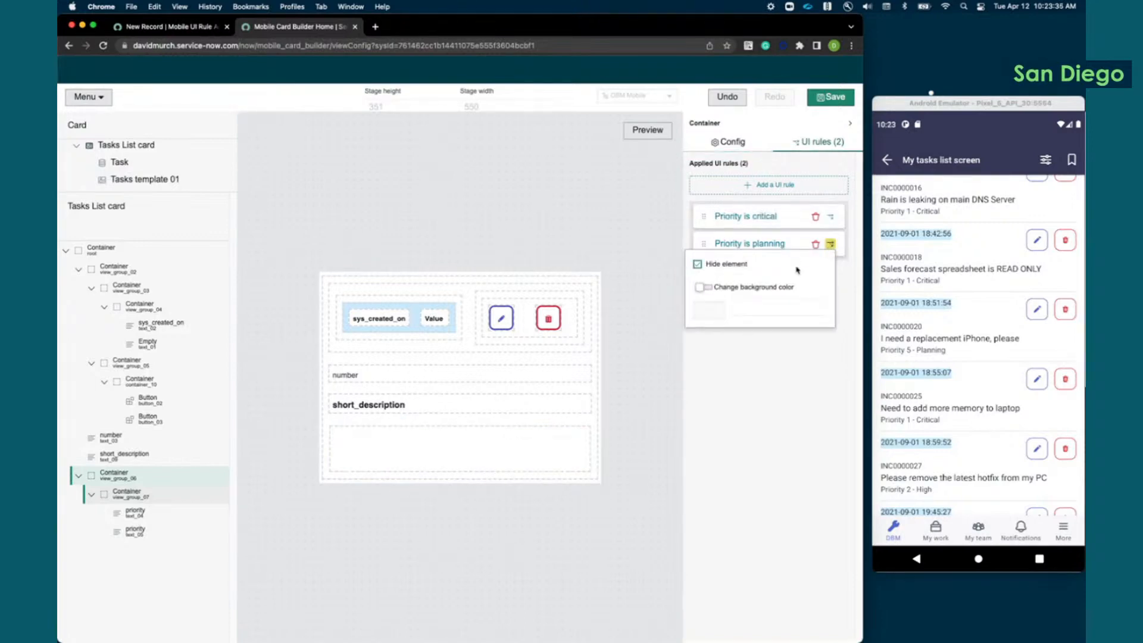
left_click(806, 353)
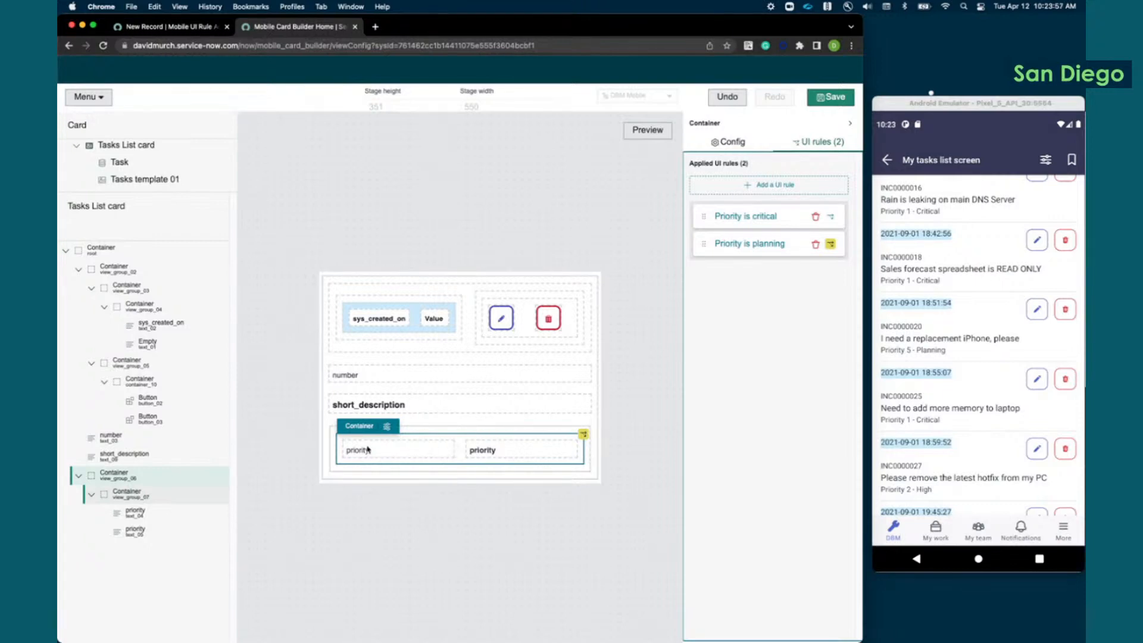
Step: Enable a background color change for the text_04 priority label under the "Priority is critical" rule and view the color swatches
left_click(417, 448)
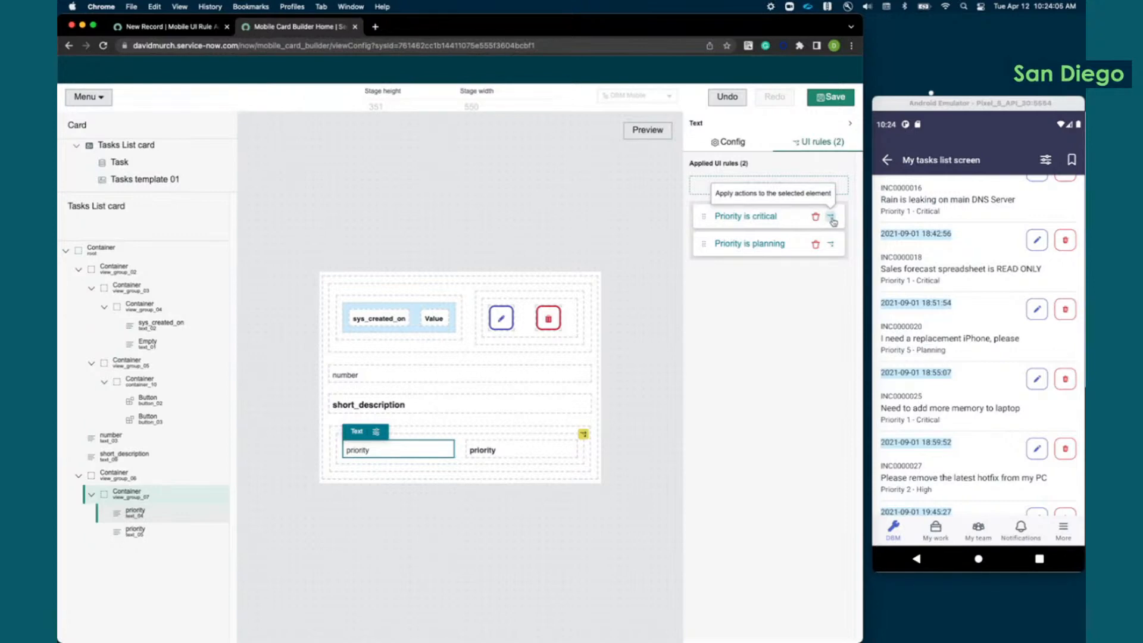
left_click(831, 218)
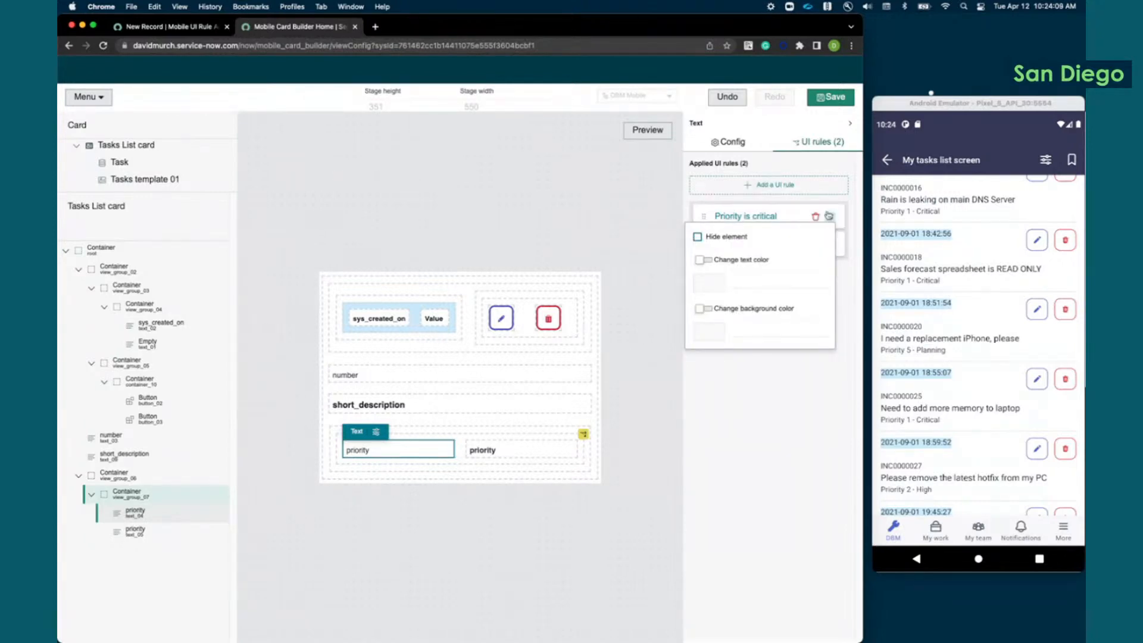
left_click(704, 308)
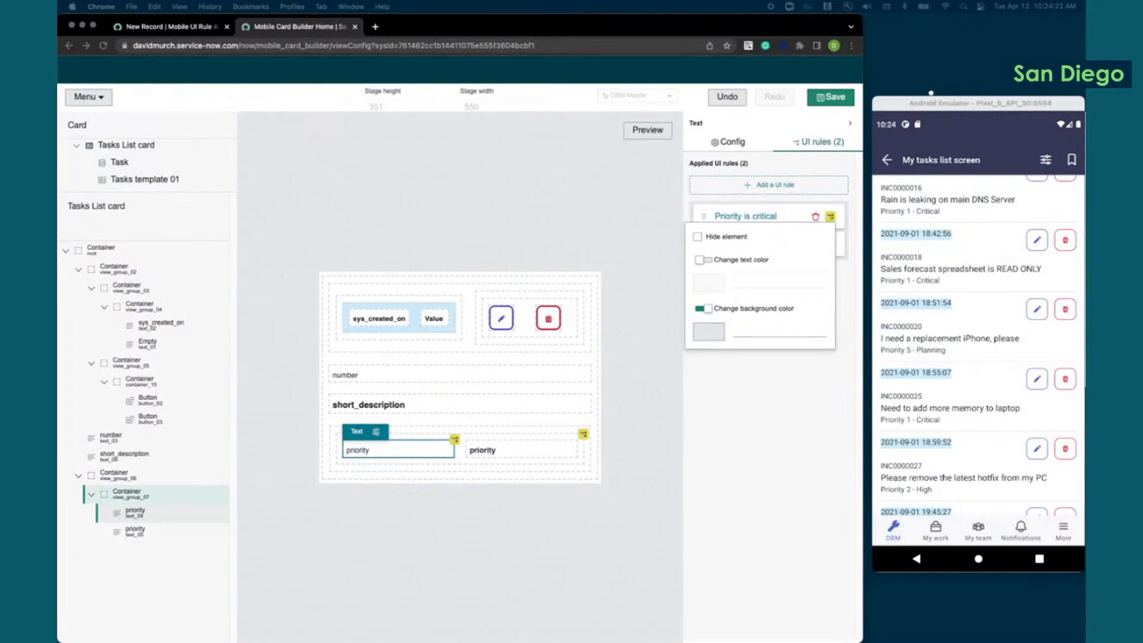
left_click(709, 333)
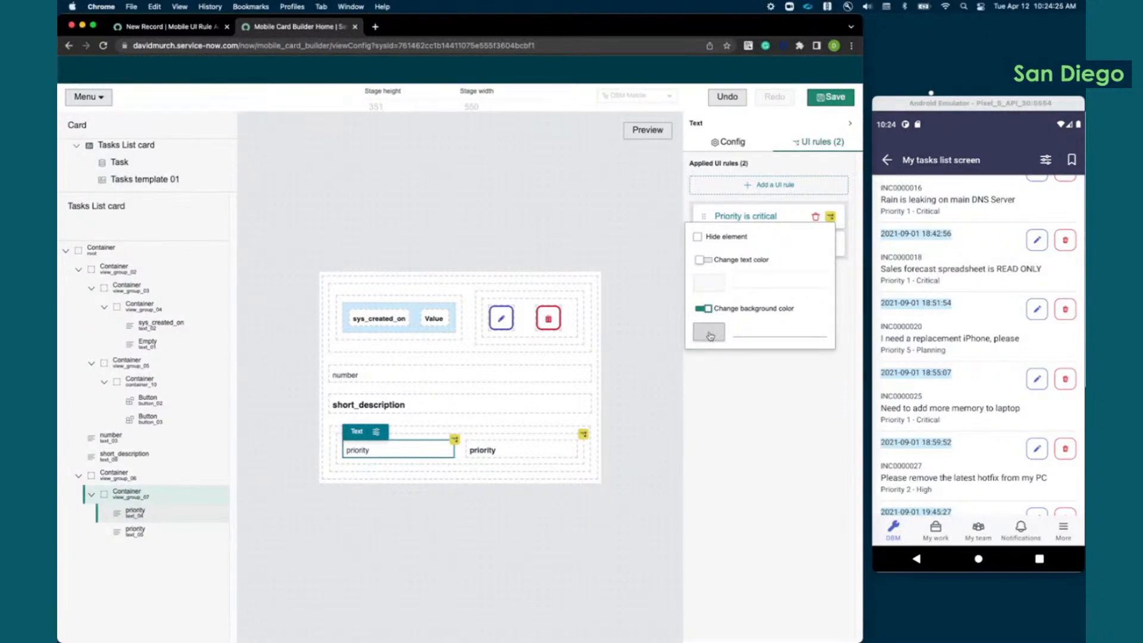
left_click(710, 334)
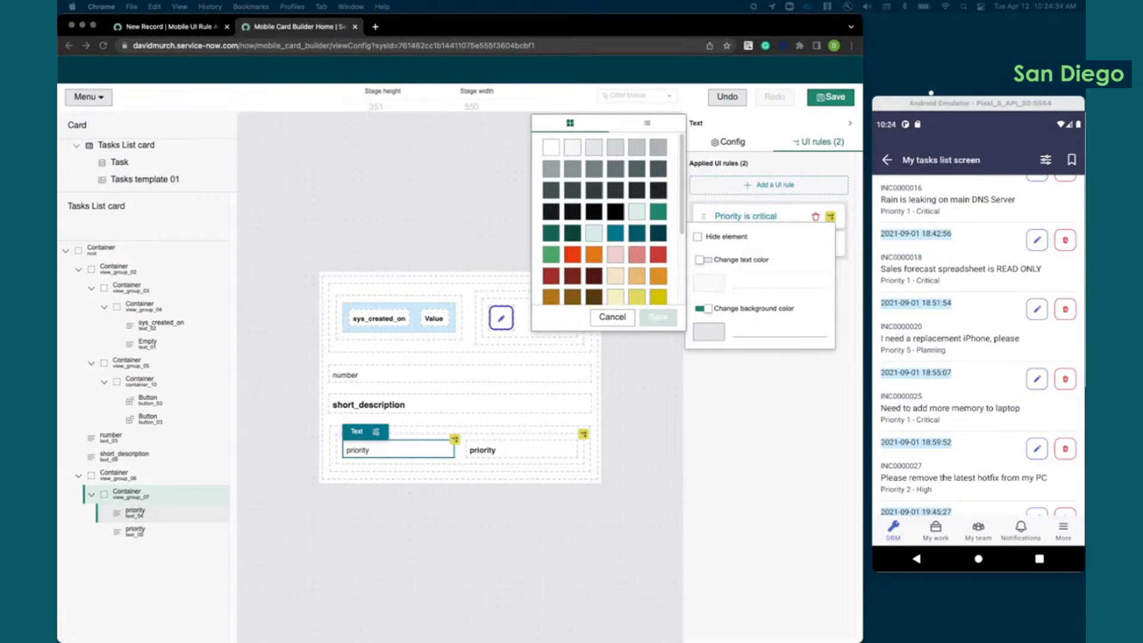
Step: Set the text_04 label's background color in the "Priority is critical" rule to #FBF7BF and look over the swatches again
left_click(751, 327)
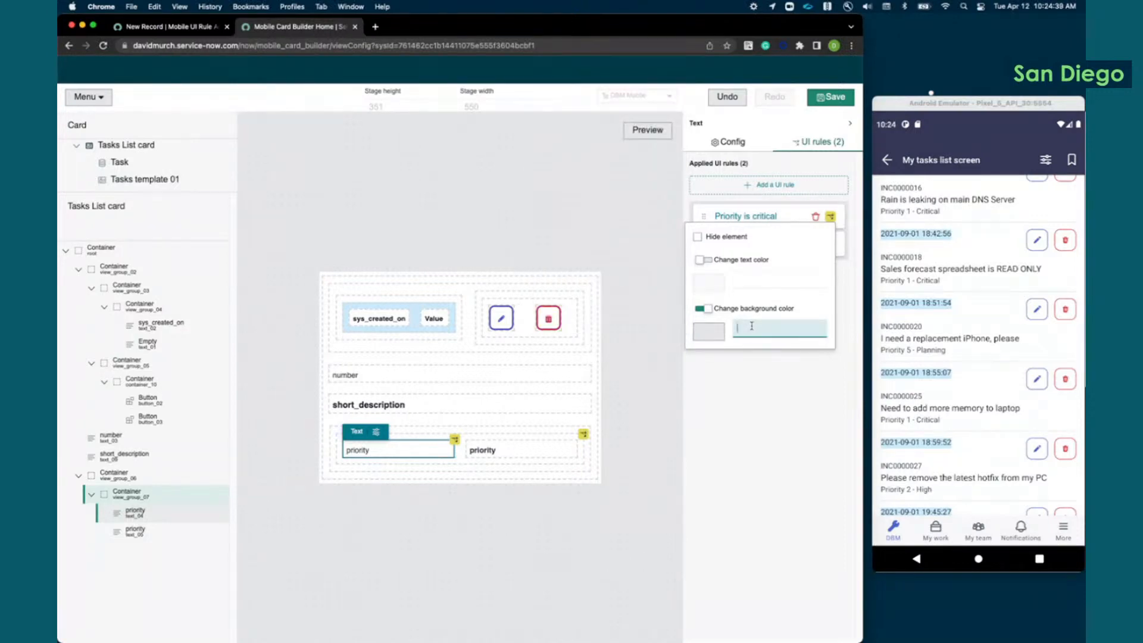
type("#")
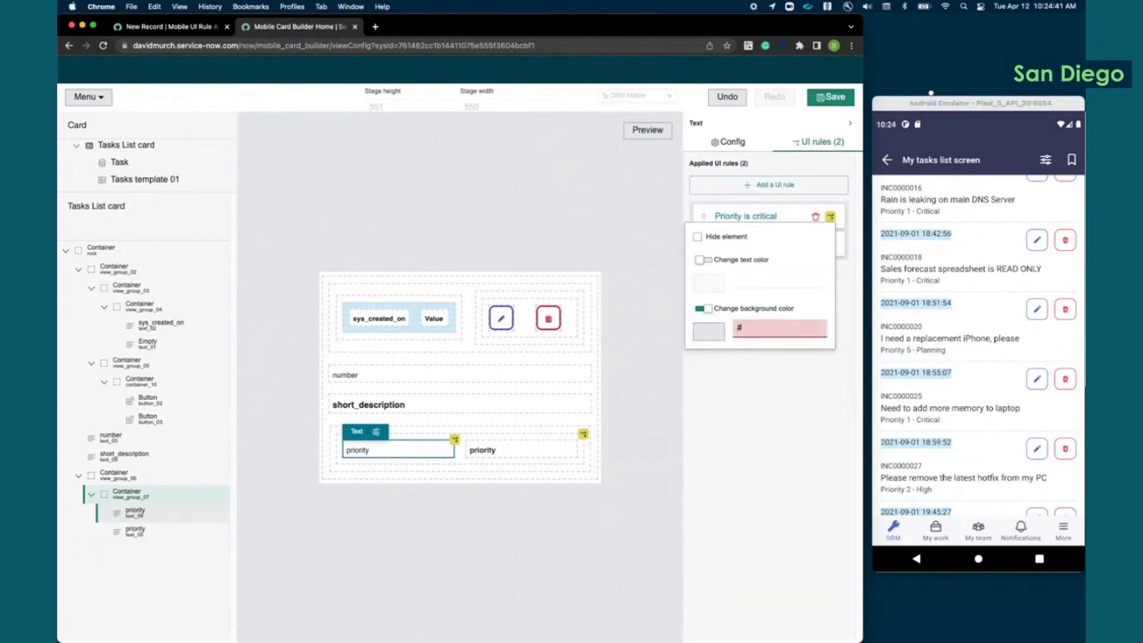
type("FBF")
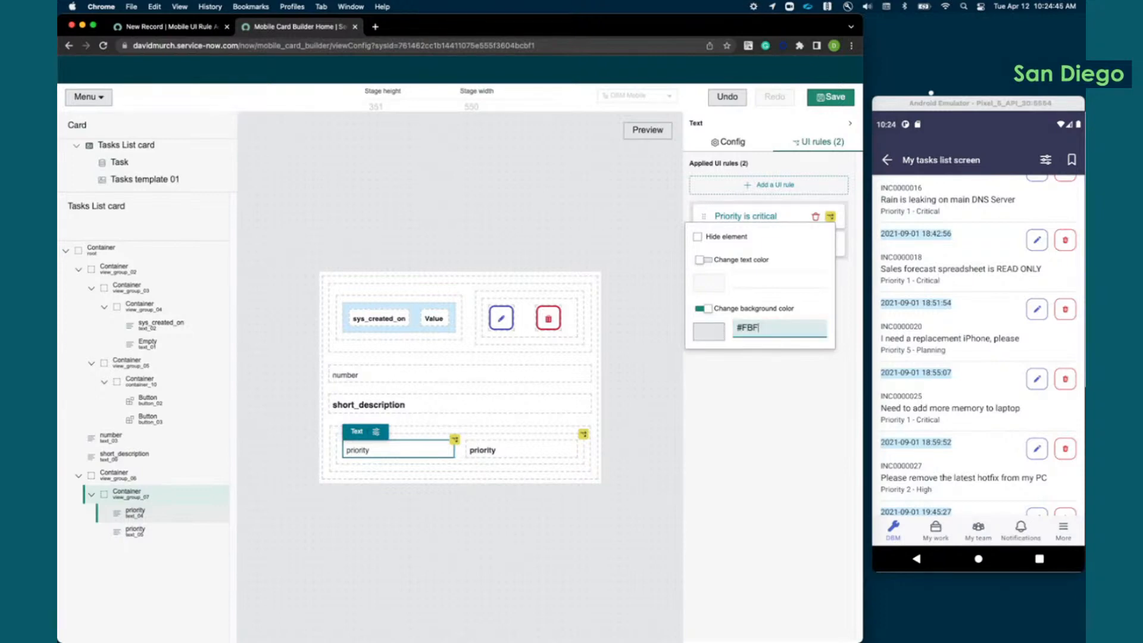
type("7BF")
left_click(823, 302)
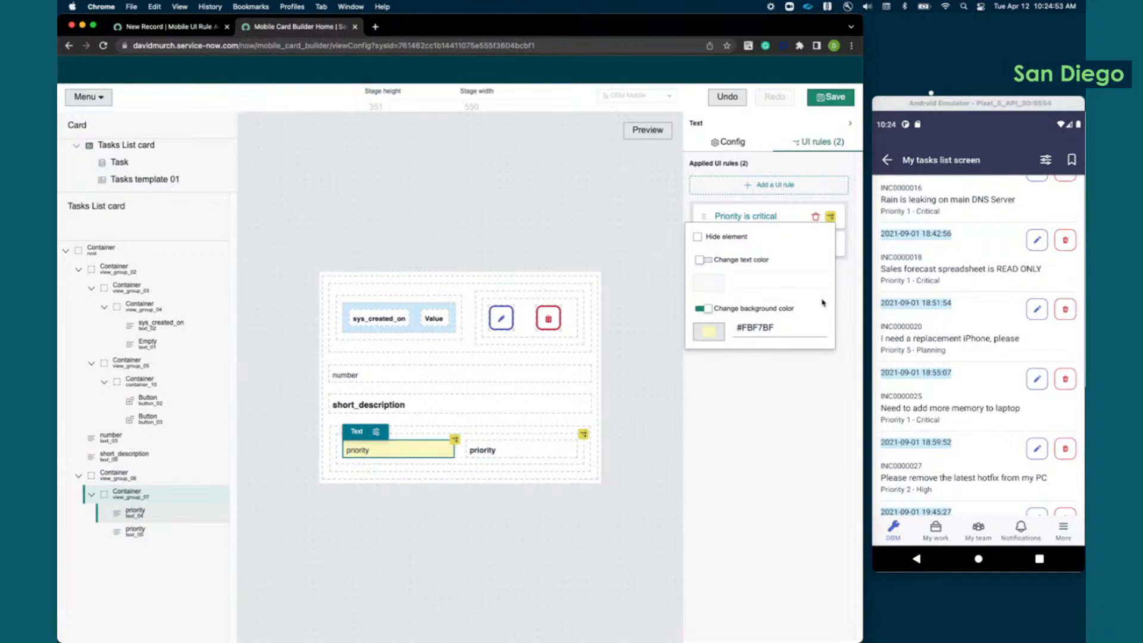
left_click(708, 334)
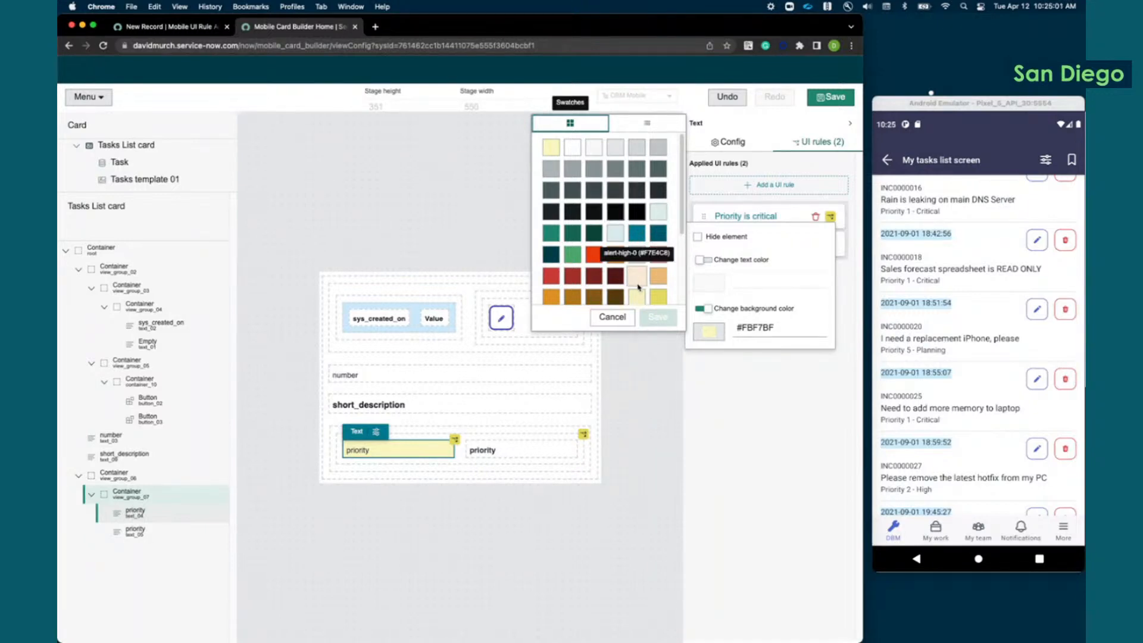
left_click(799, 327)
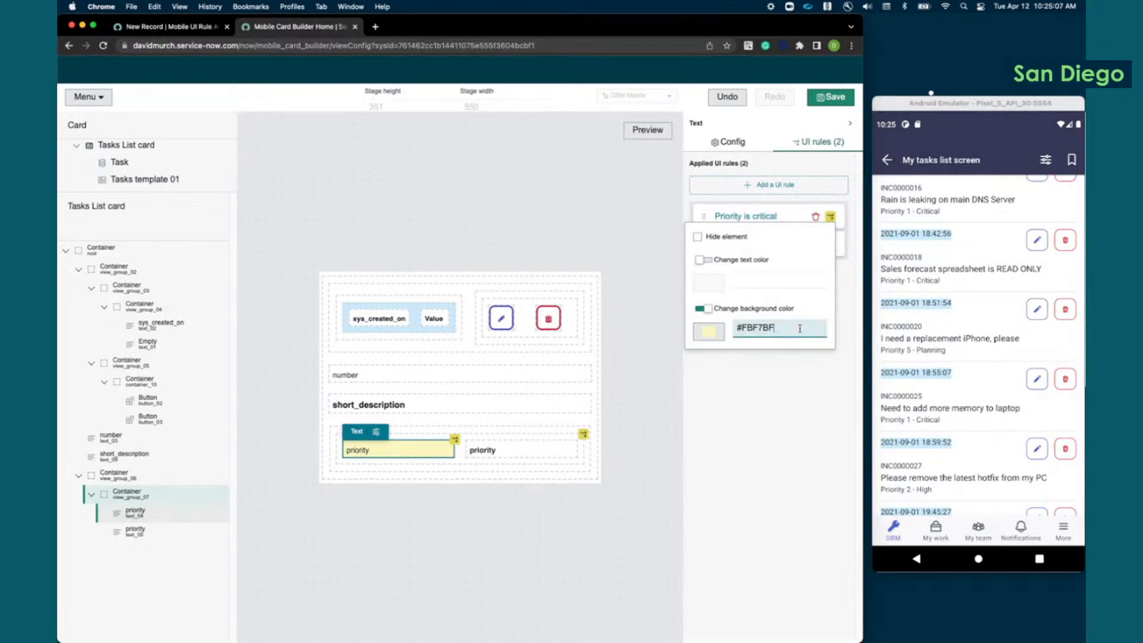
Step: Have the "Priority is critical" rule change the text_05 priority value's background color to #CC293C
left_click(522, 450)
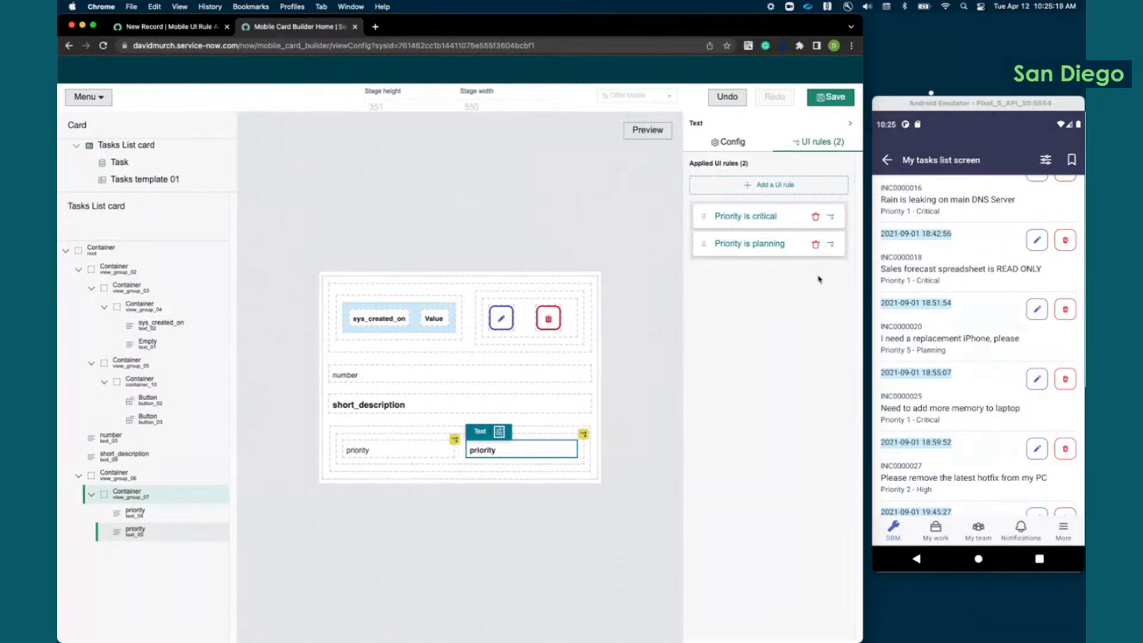
left_click(830, 216)
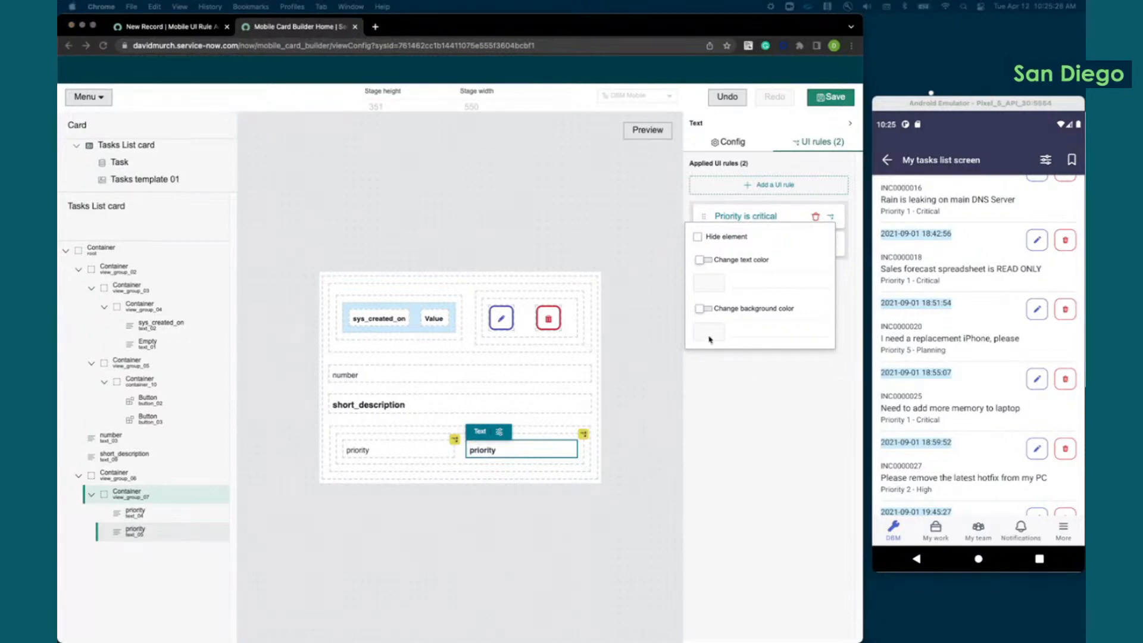
left_click(709, 309)
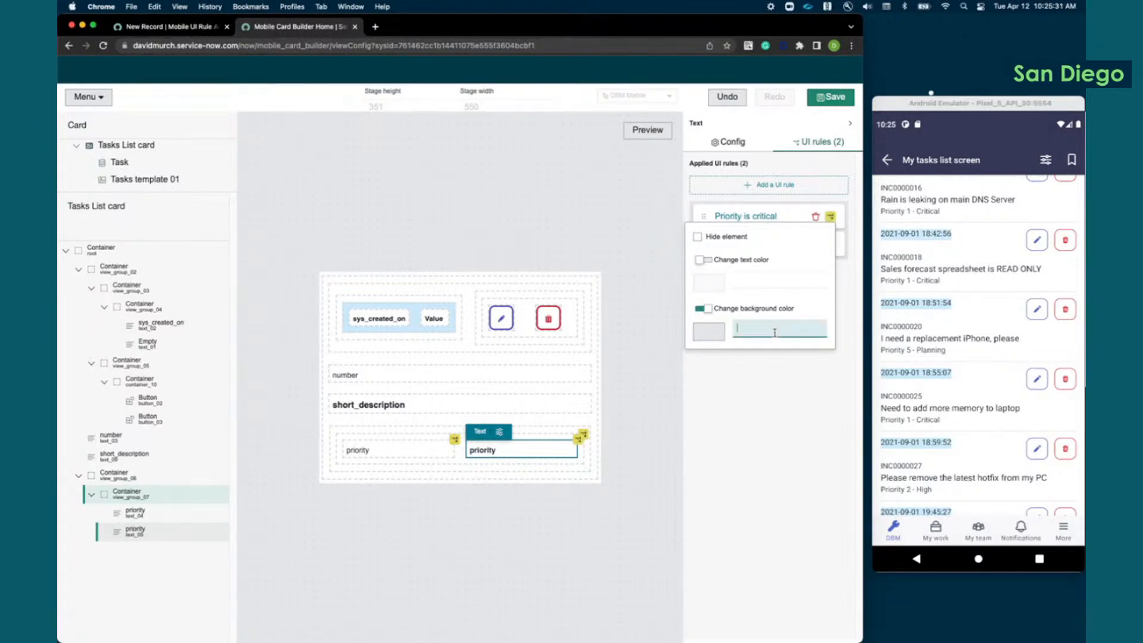
type("C")
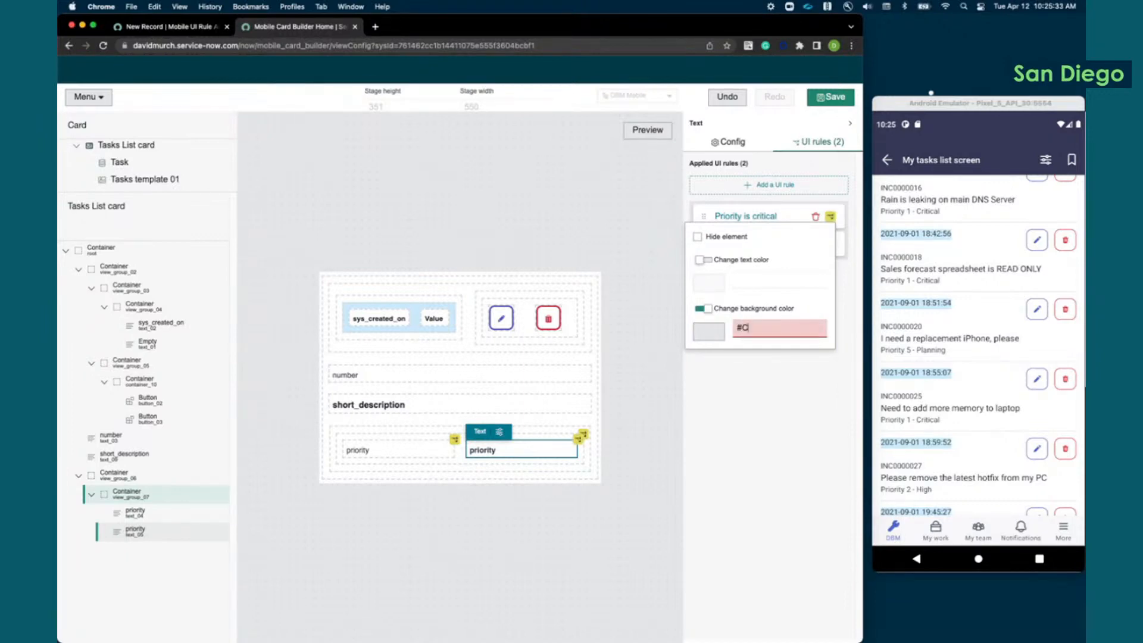
type("C293C")
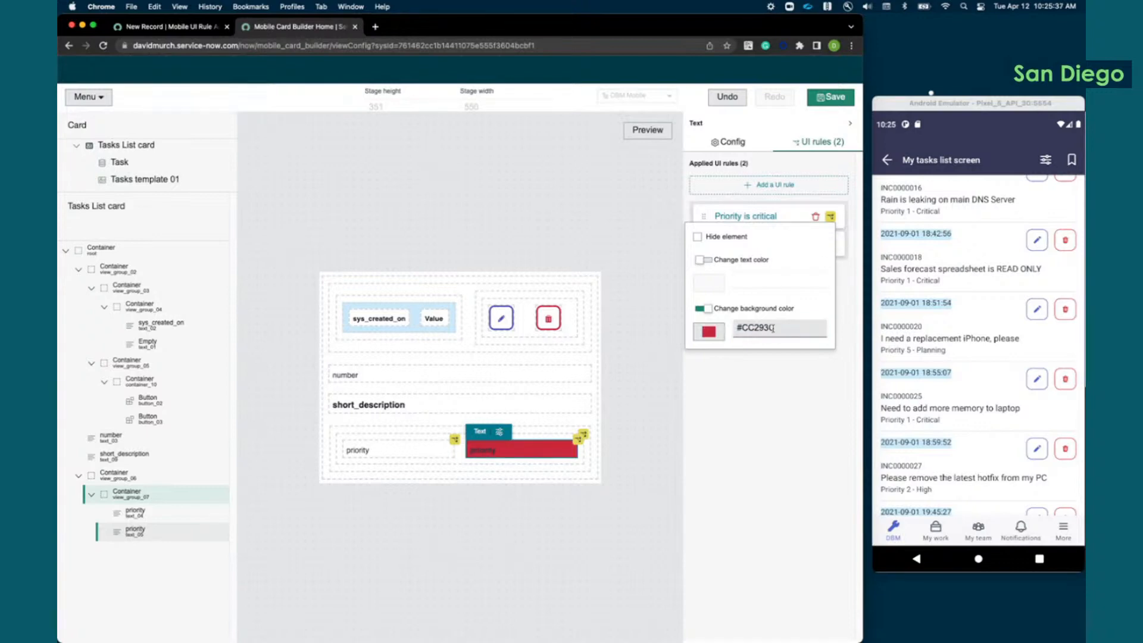
Step: Move #CC293C from the background color to the text color of text_05 and turn off its background color change
left_click_drag(779, 330, 729, 329)
key("super+c")
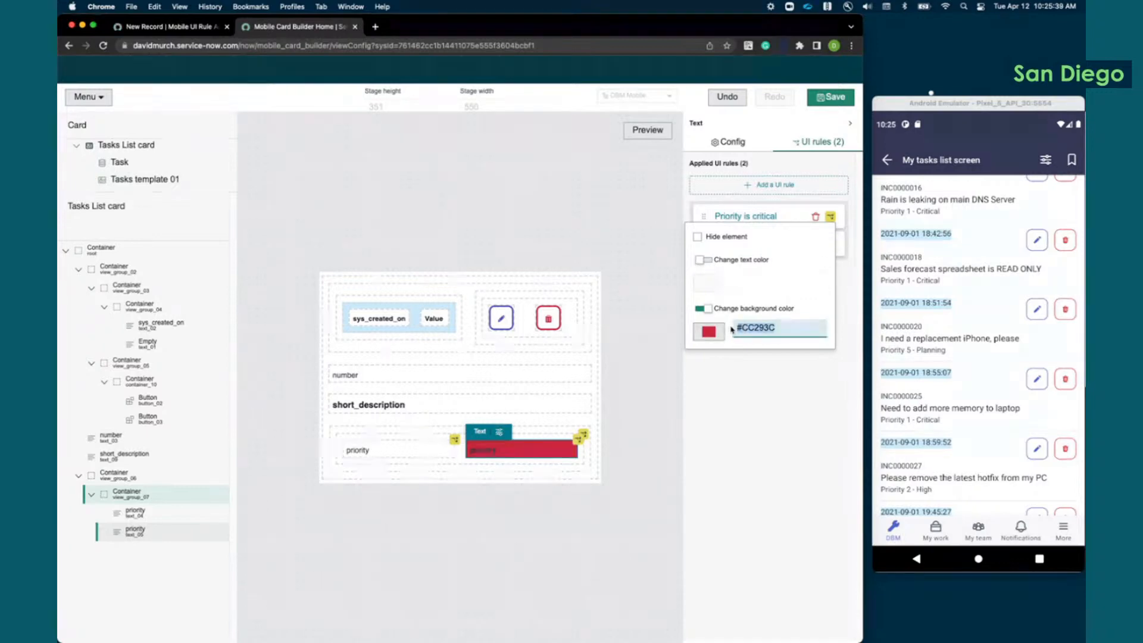
key("BackSpace")
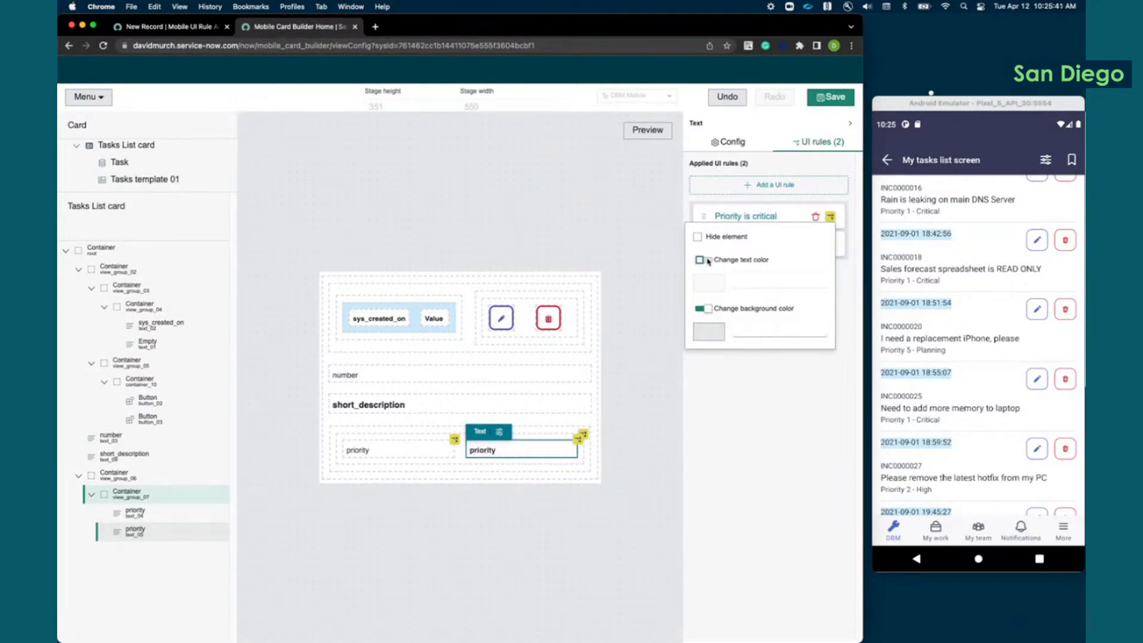
left_click(700, 260)
left_click(754, 281)
key("super+v")
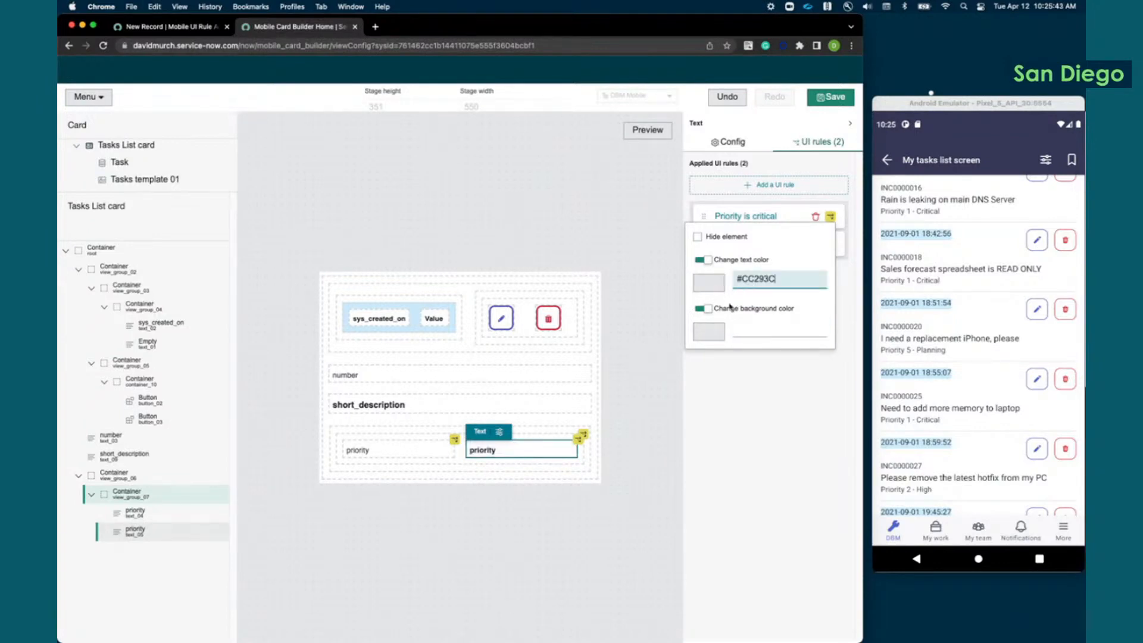
left_click(712, 307)
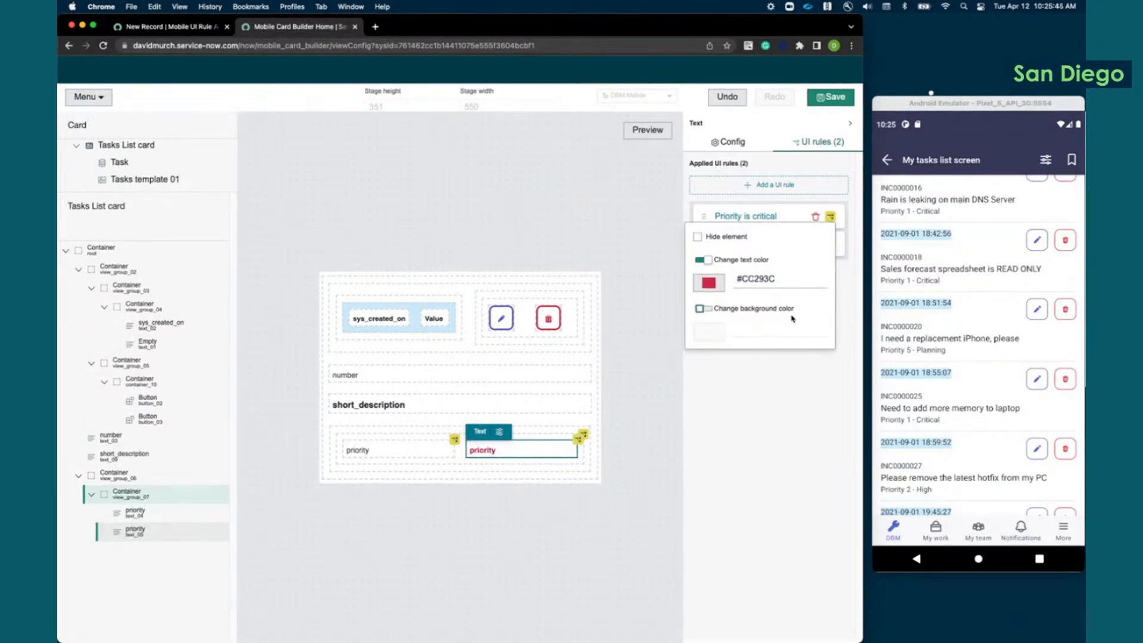
Step: Save the card and refresh the emulator's task list to check the critical and planning tasks' priority display
left_click(827, 100)
left_click(835, 97)
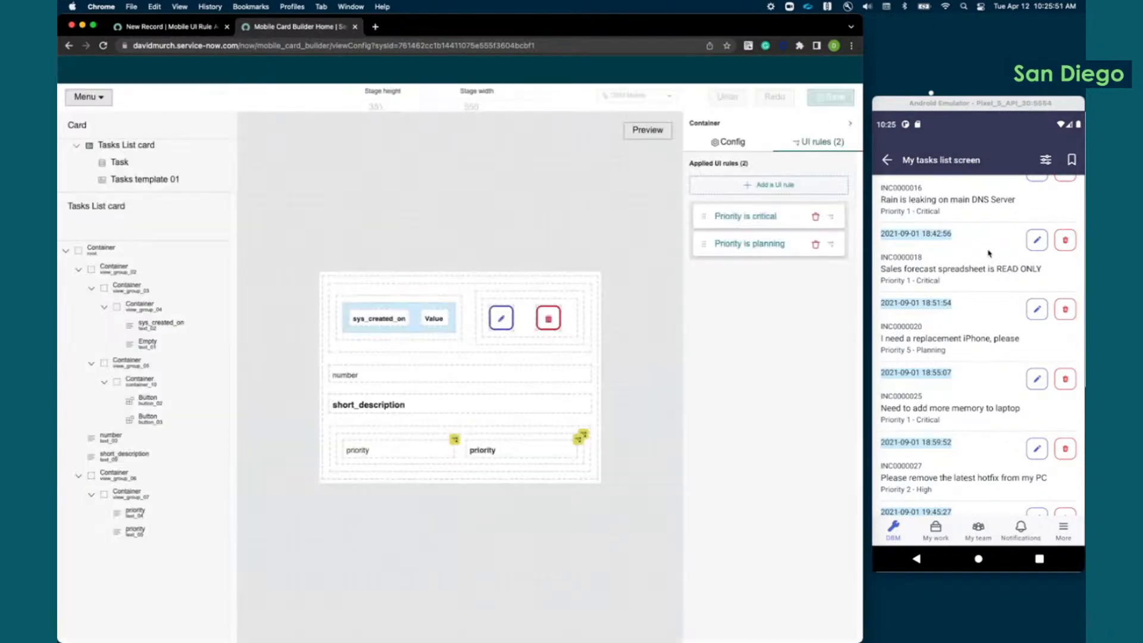
left_click_drag(968, 225, 951, 460)
left_click_drag(983, 275, 973, 482)
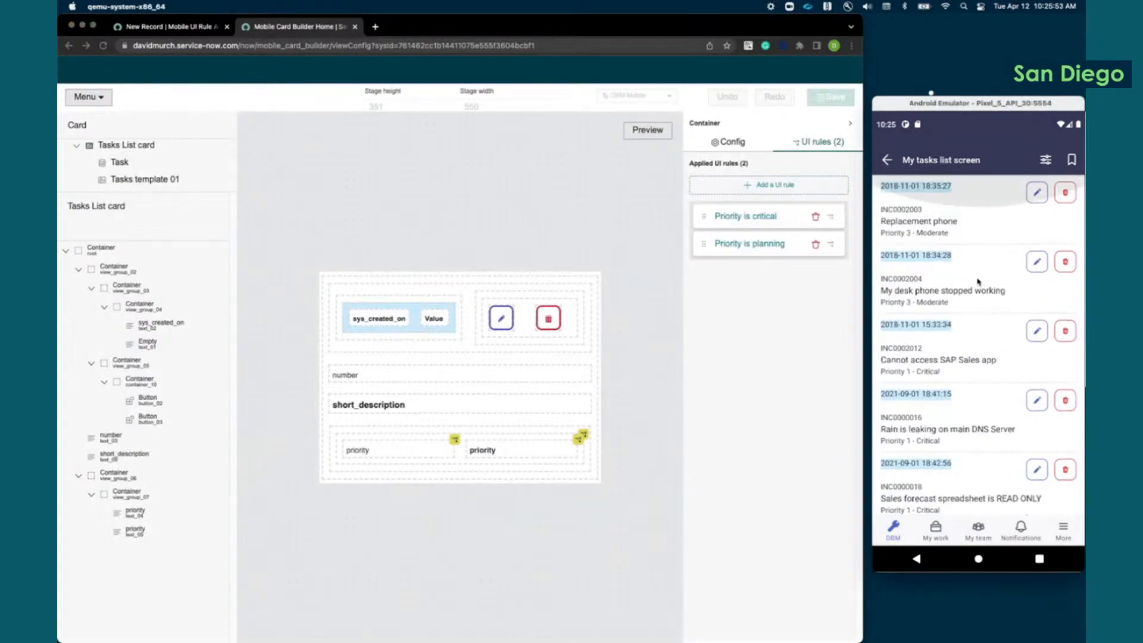
left_click_drag(977, 228, 983, 451)
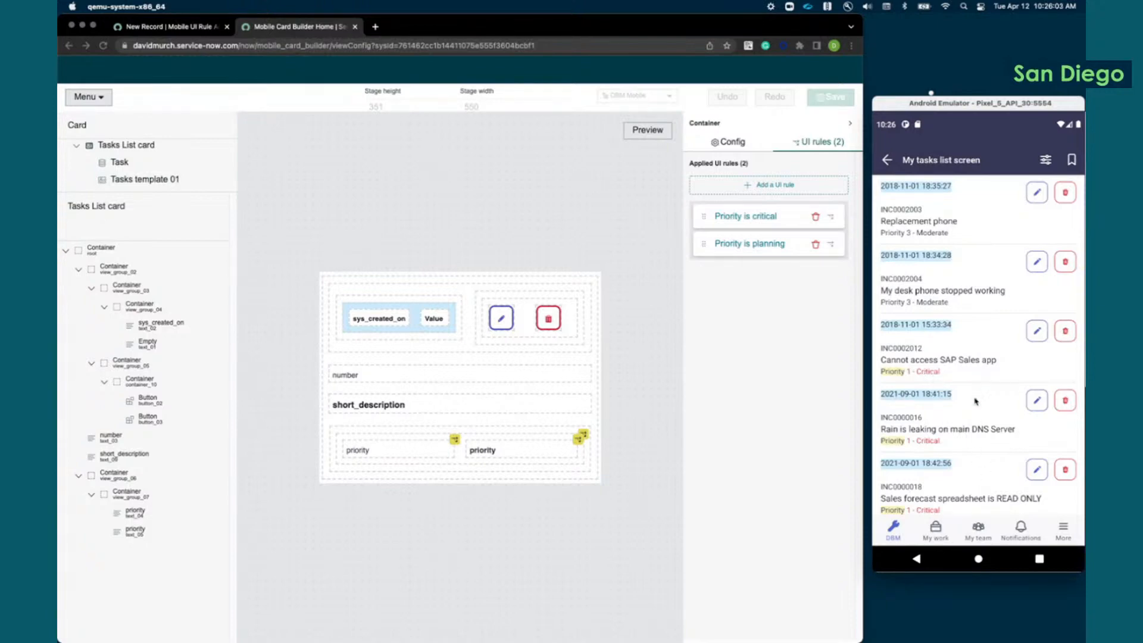
scroll(992, 434, "down", 5)
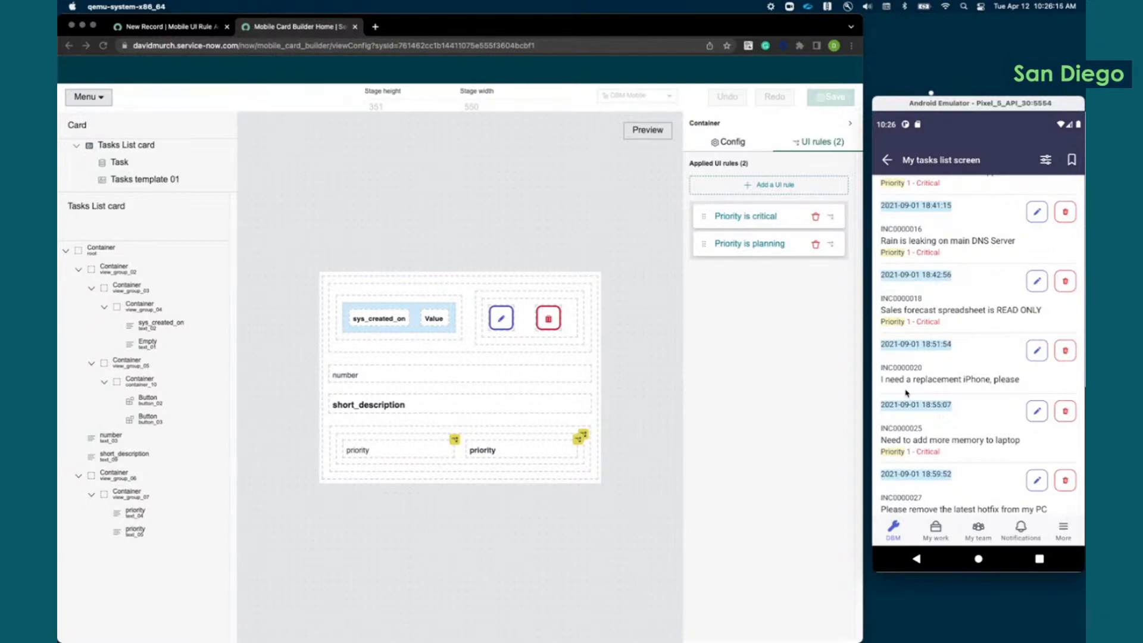
Step: Make the "Priority is critical" rule disable the red delete button, button_03
left_click(551, 316)
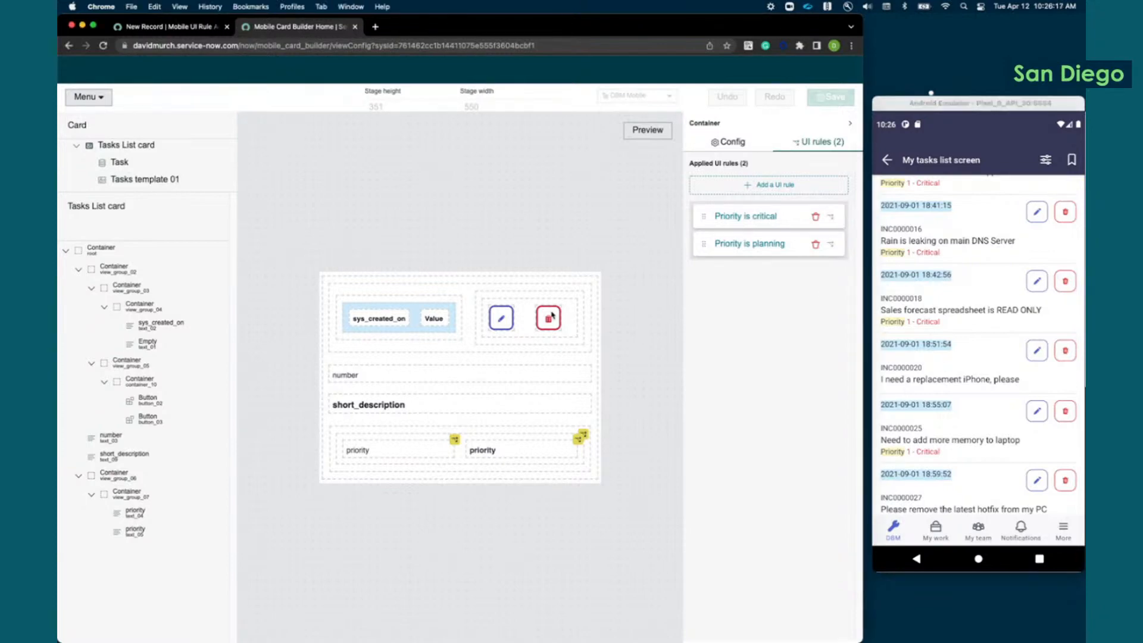
left_click(552, 316)
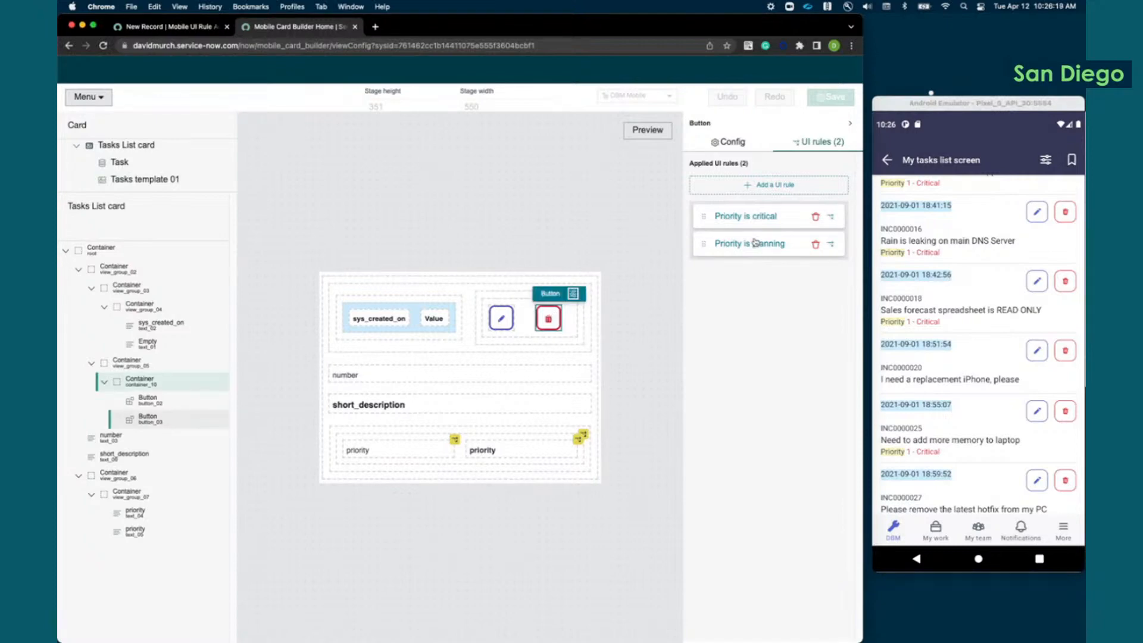
left_click(833, 218)
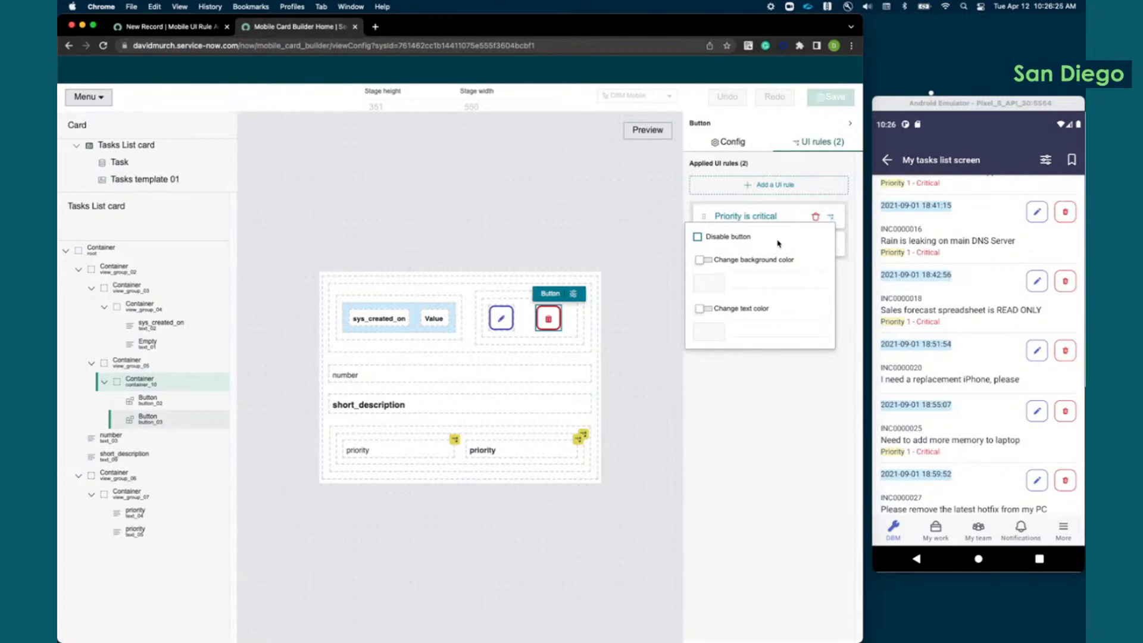
left_click(698, 237)
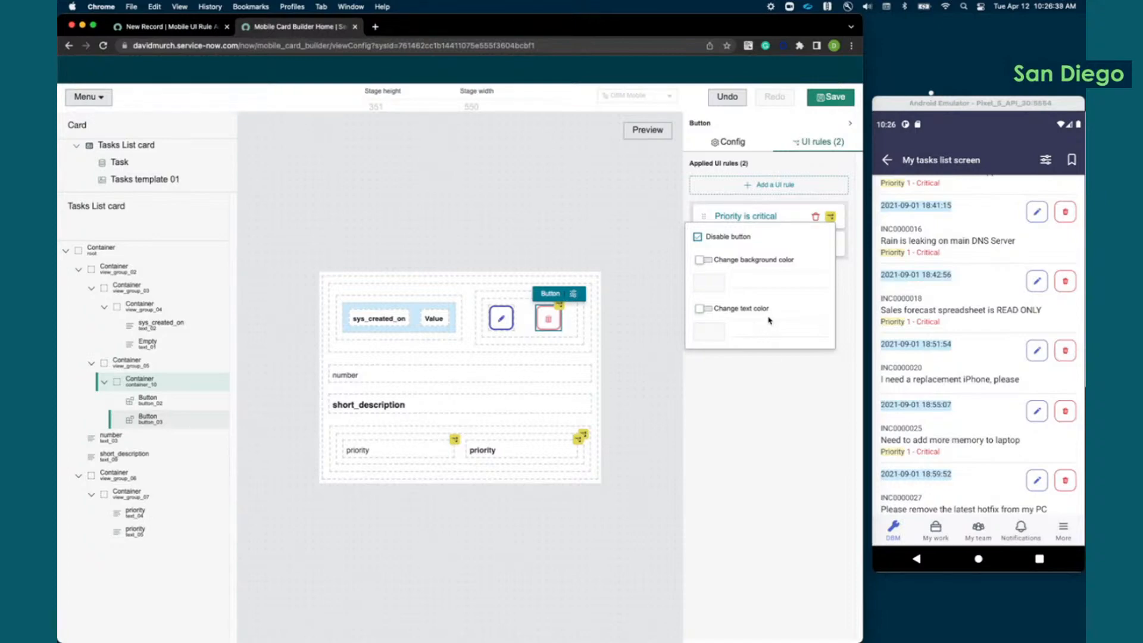
left_click(756, 401)
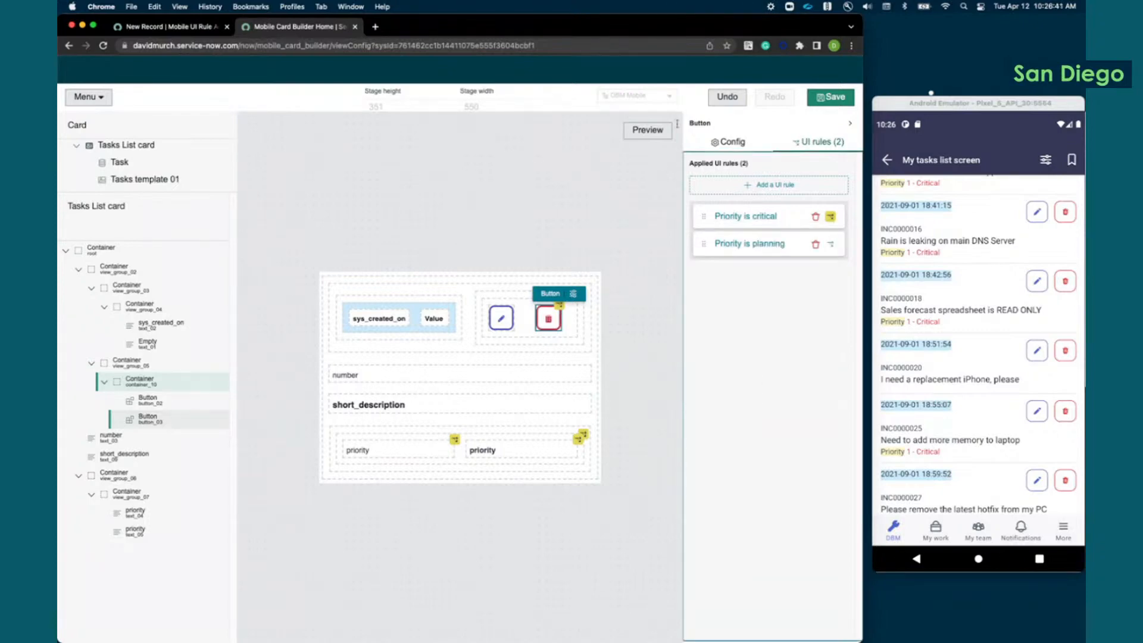
Step: Save the card and refresh the emulator's task list to check the delete buttons on critical tasks
left_click(835, 105)
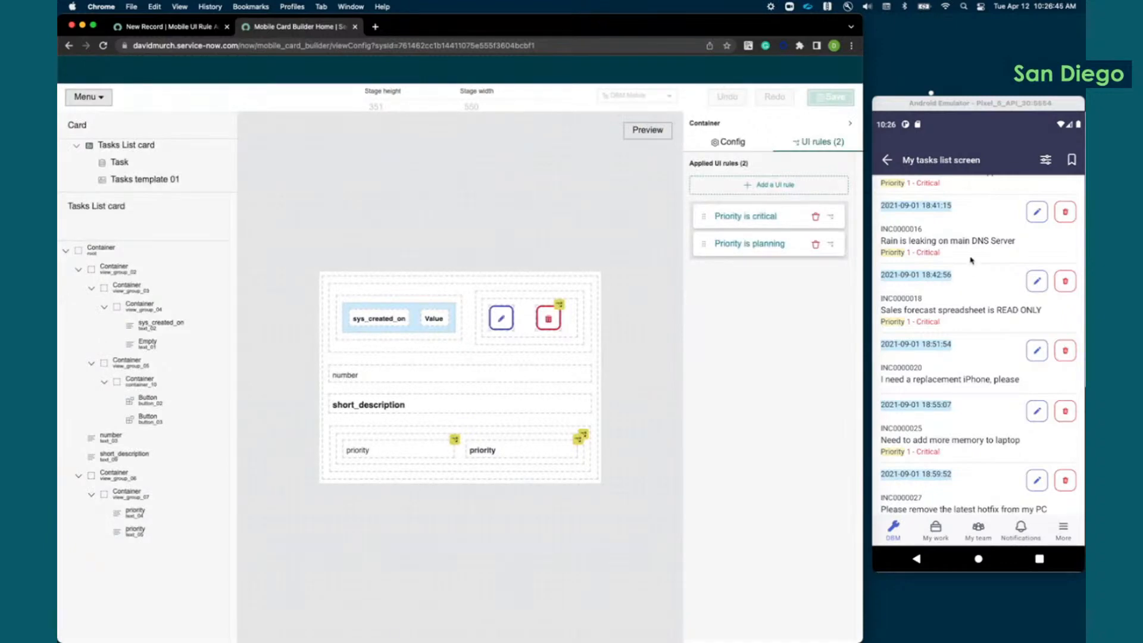
left_click_drag(971, 258, 967, 418)
left_click_drag(980, 224, 982, 449)
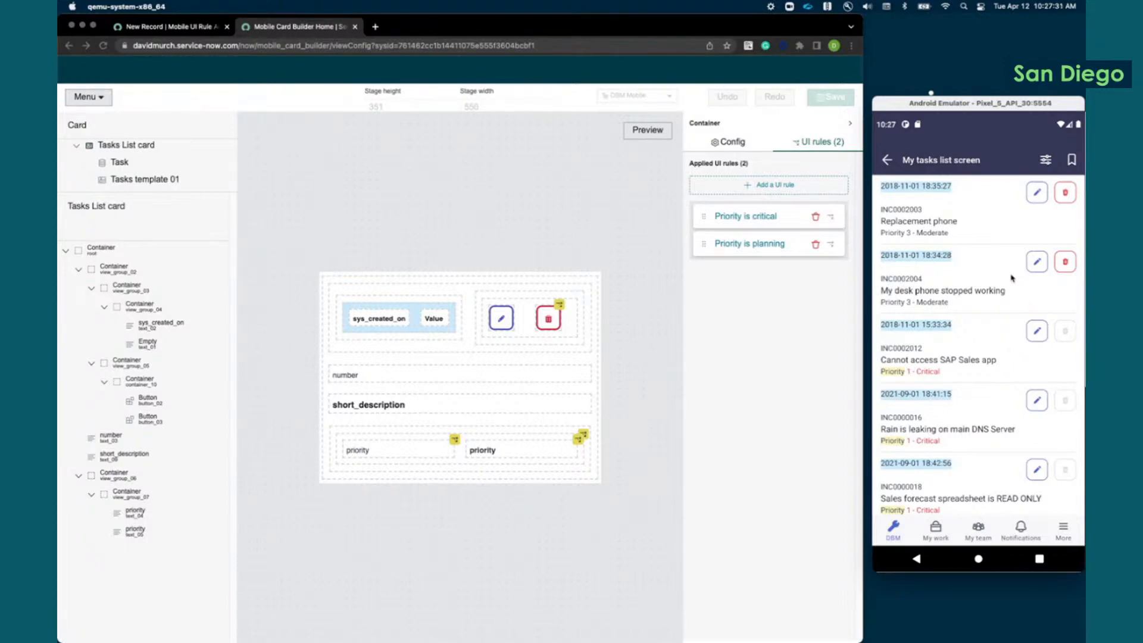
Step: Compare short_description with the elements marked as affected by UI rules, and examine which rules apply to the text_04 priority label
left_click(390, 405)
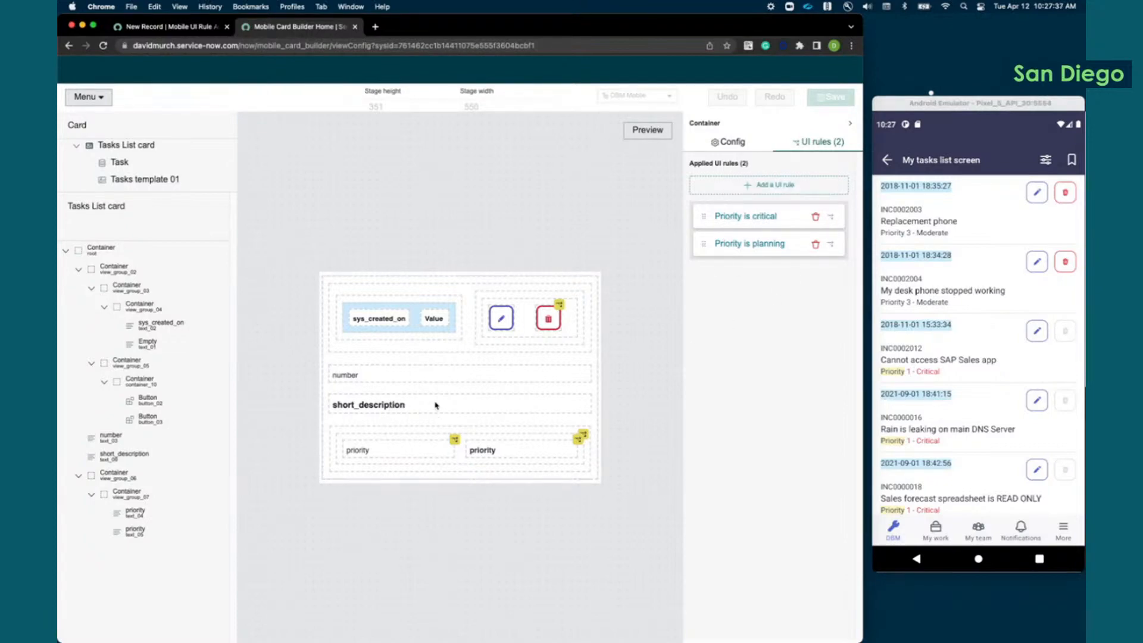
left_click(375, 411)
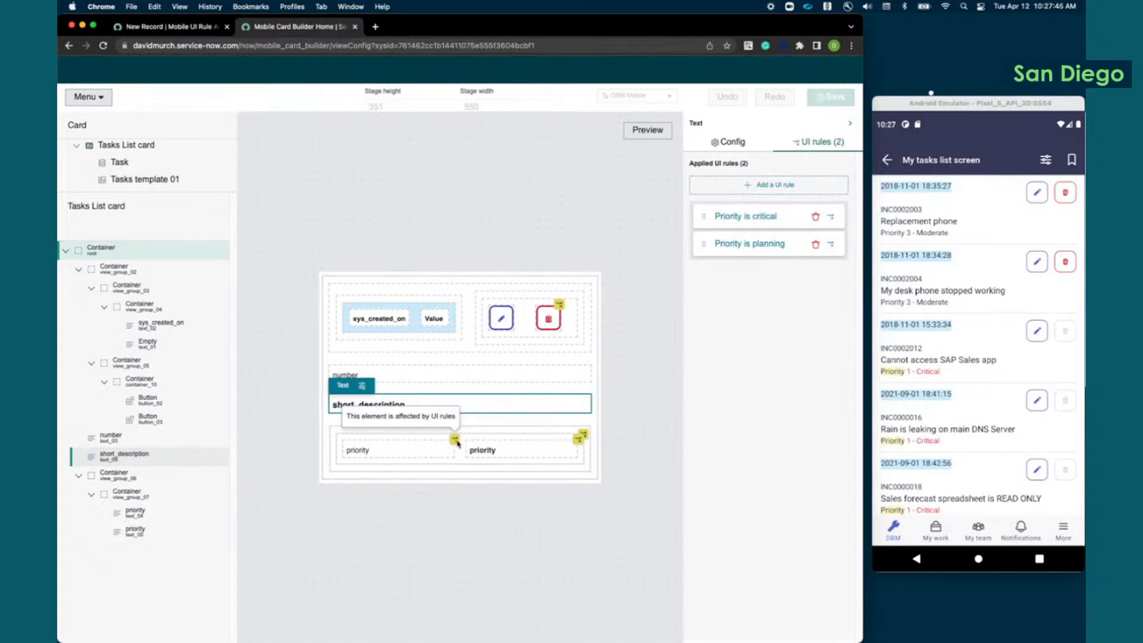
mouse_move(581, 441)
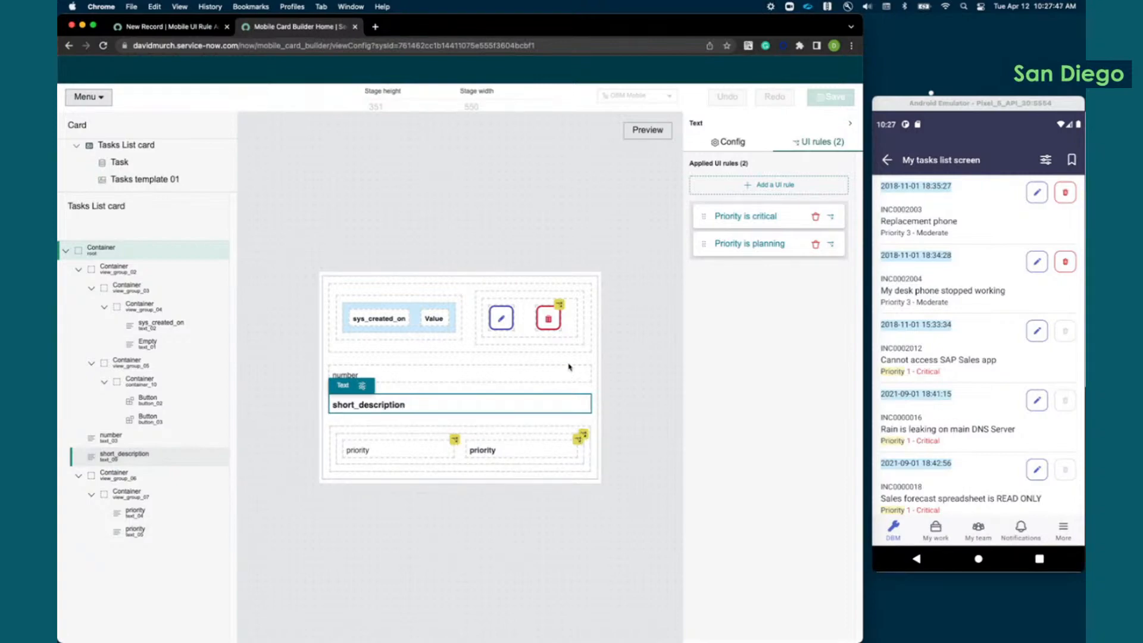
mouse_move(560, 304)
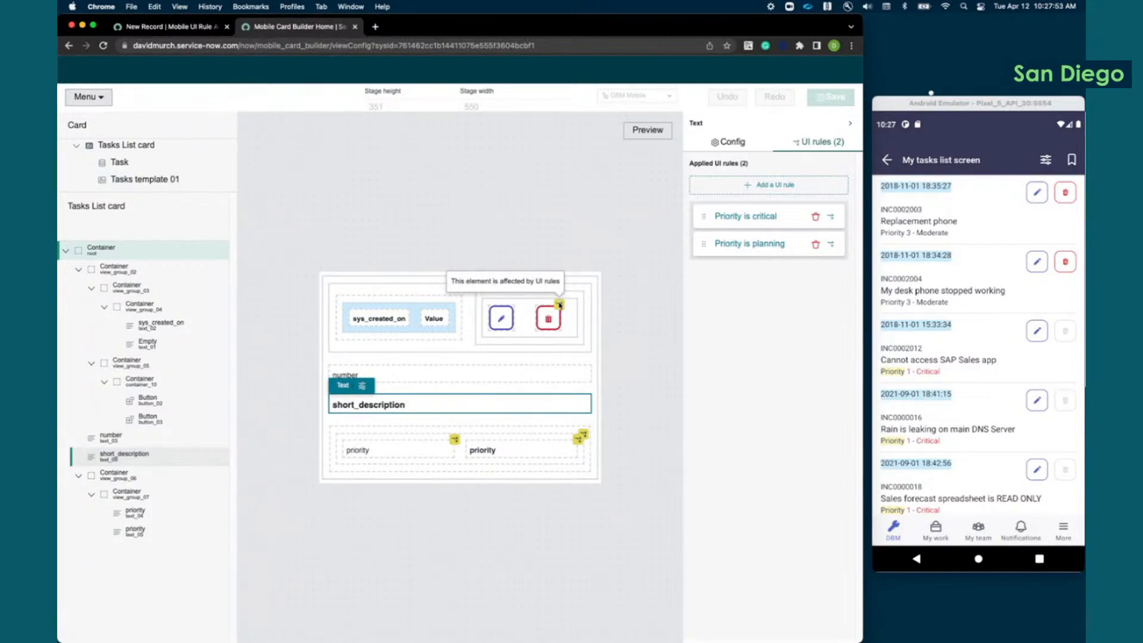
left_click(402, 453)
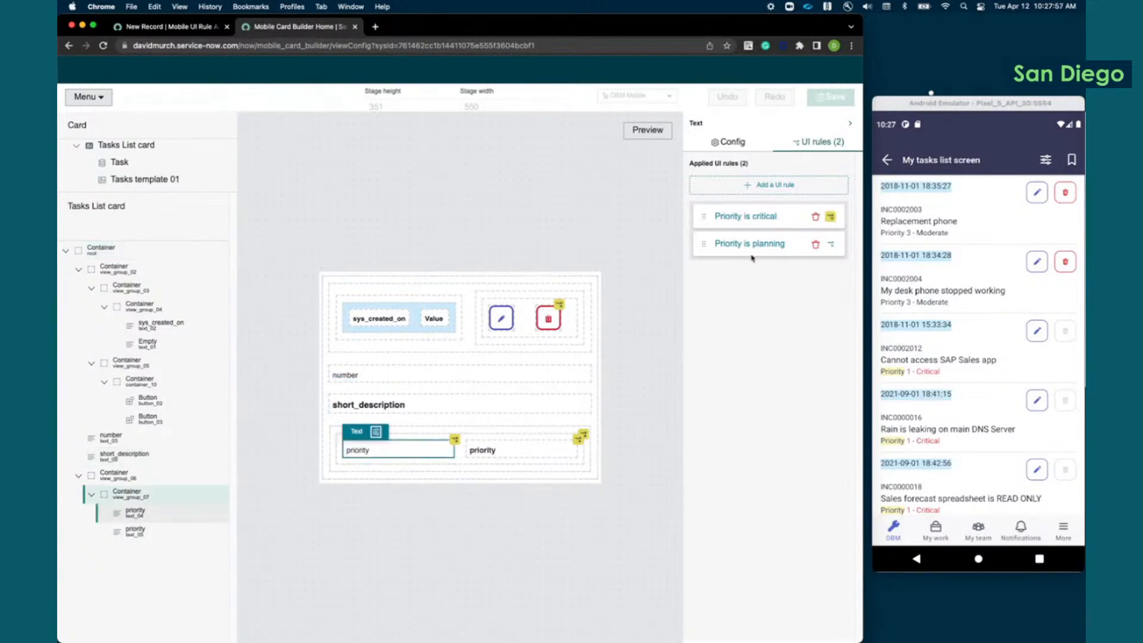
Step: Examine which UI rules affect the view_group_07 container around the priority texts, and compare them with the sys_created_on text
left_click(830, 219)
left_click(525, 437)
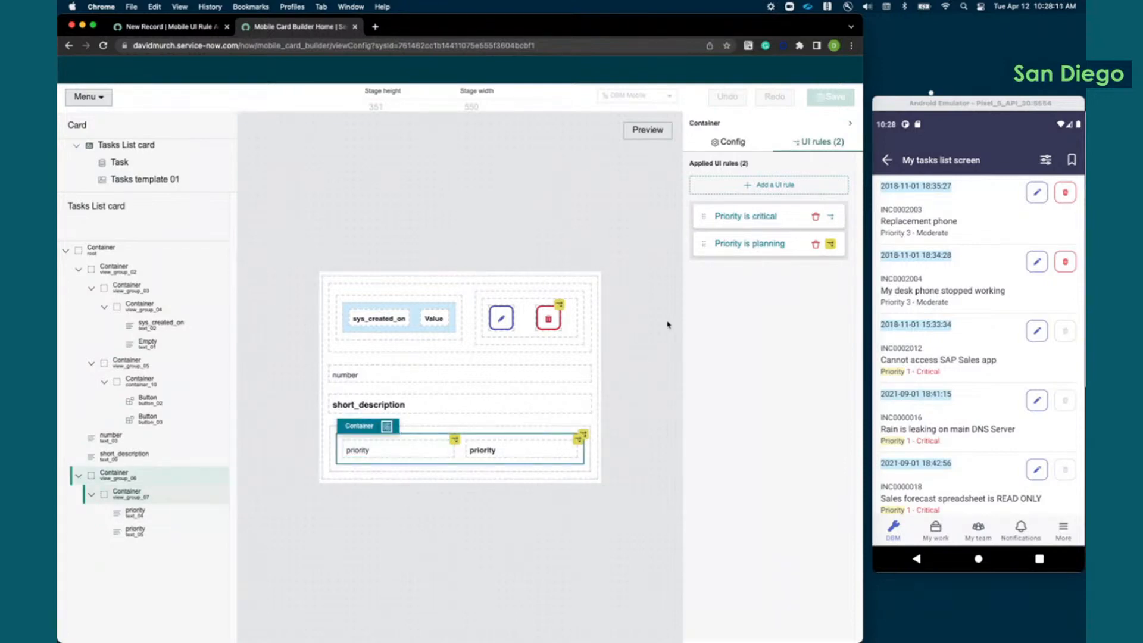
left_click(828, 246)
left_click(402, 320)
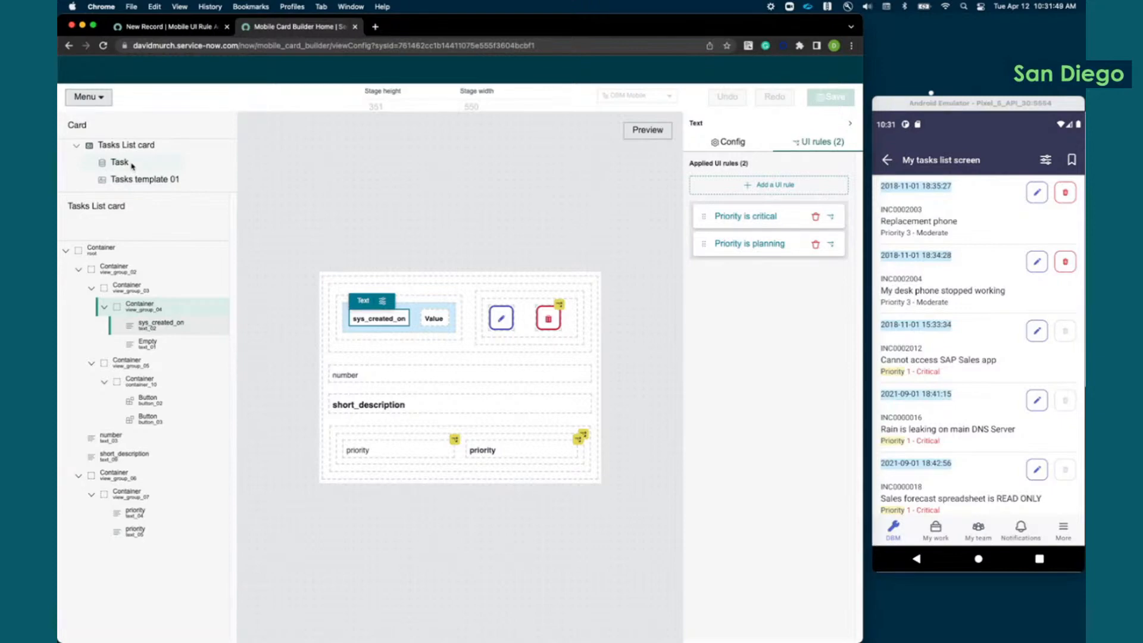
Step: Change the Tasks List card's referenced table to -- None -- and dismiss the resulting notice
left_click(101, 100)
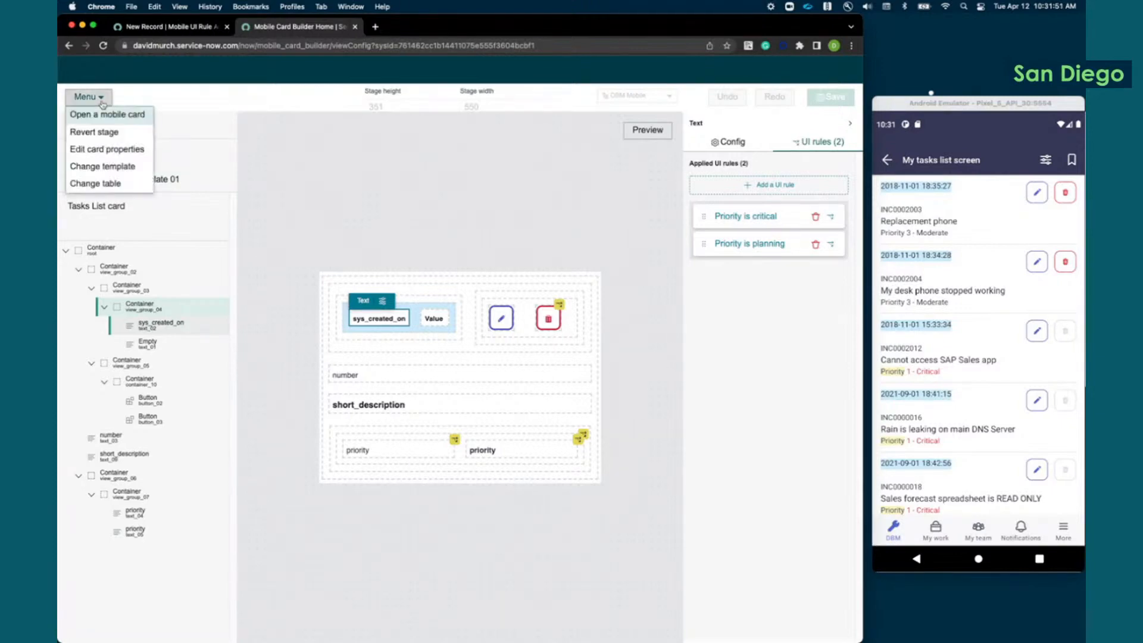
left_click(105, 184)
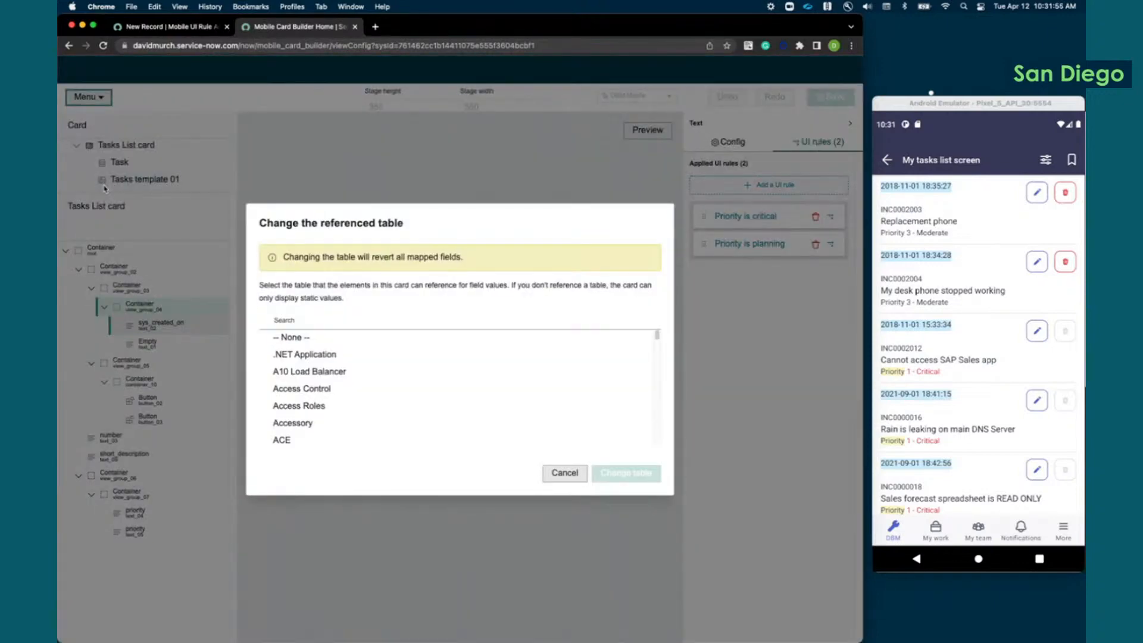
scroll(296, 373, "down", 5)
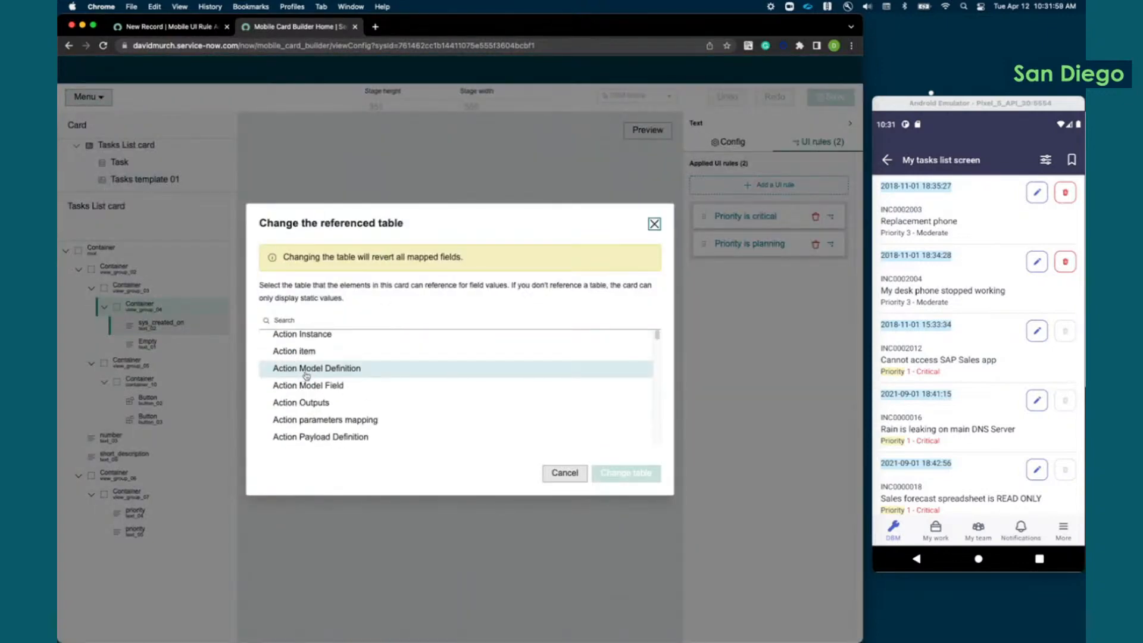
scroll(296, 374, "up", 5)
left_click(294, 339)
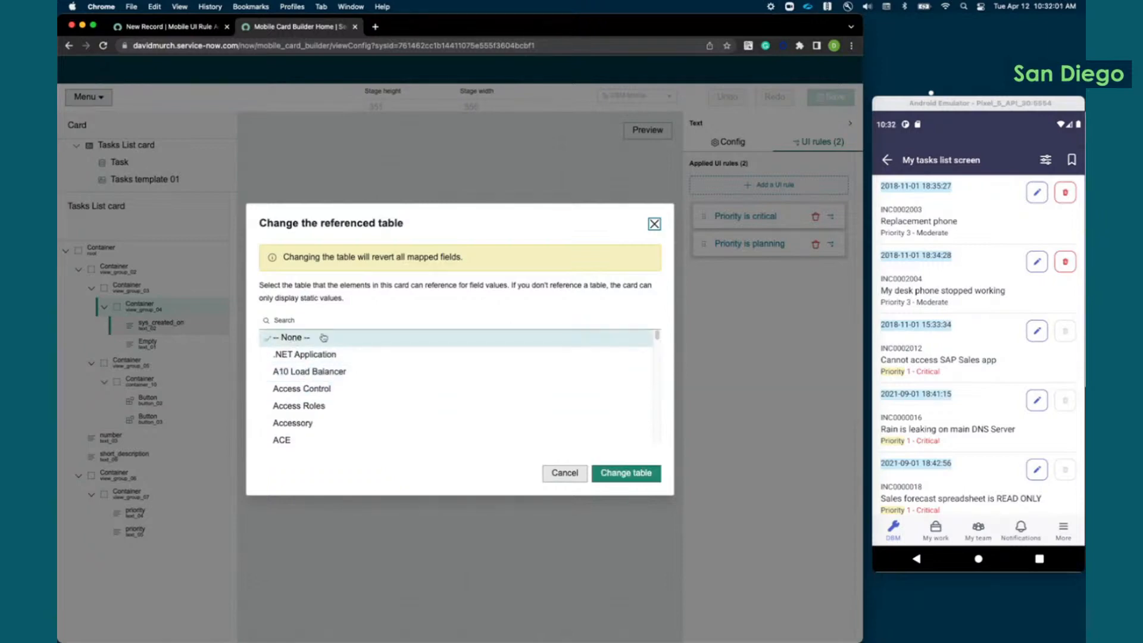
left_click(626, 473)
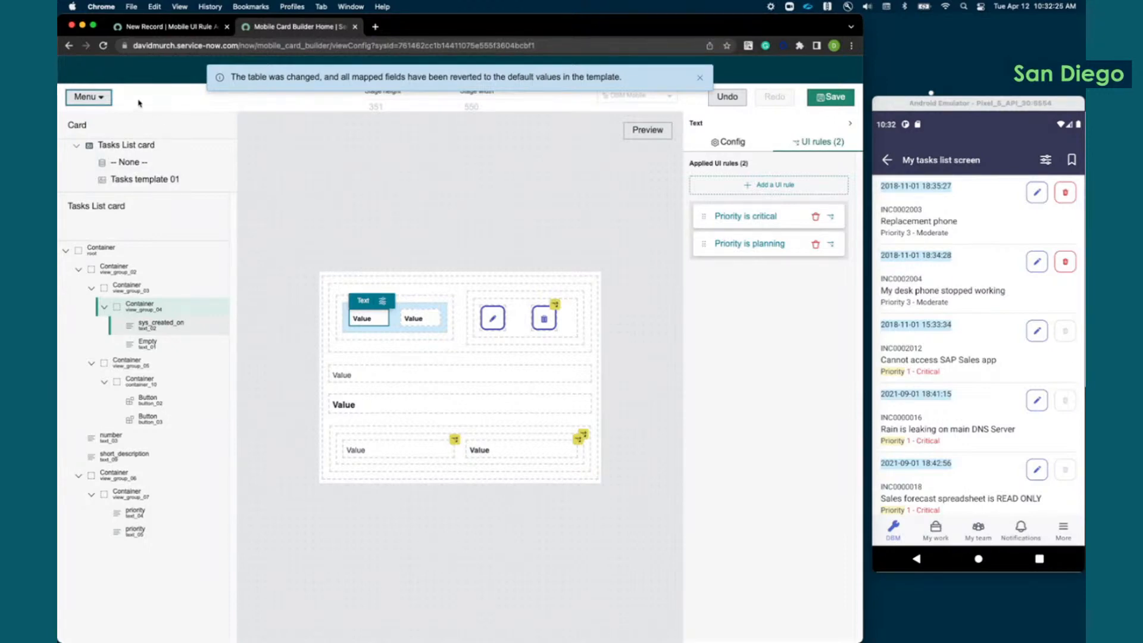
left_click(701, 79)
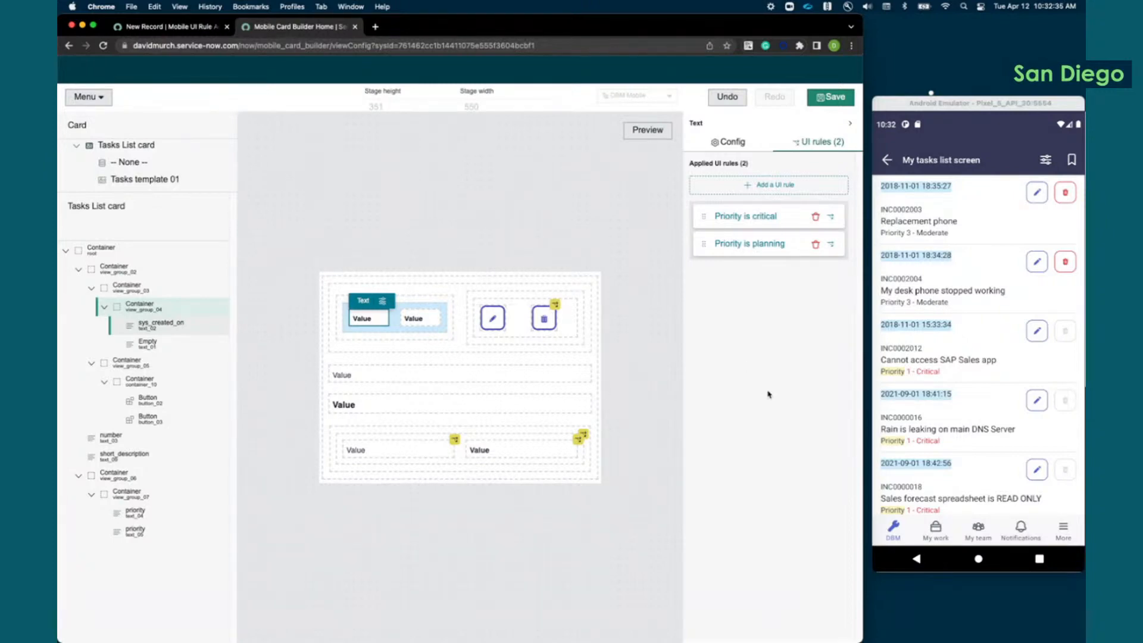
Step: In the Android emulator, return to the mobile home screen and look over its My Tasks and My work sections
left_click(897, 528)
left_click(896, 527)
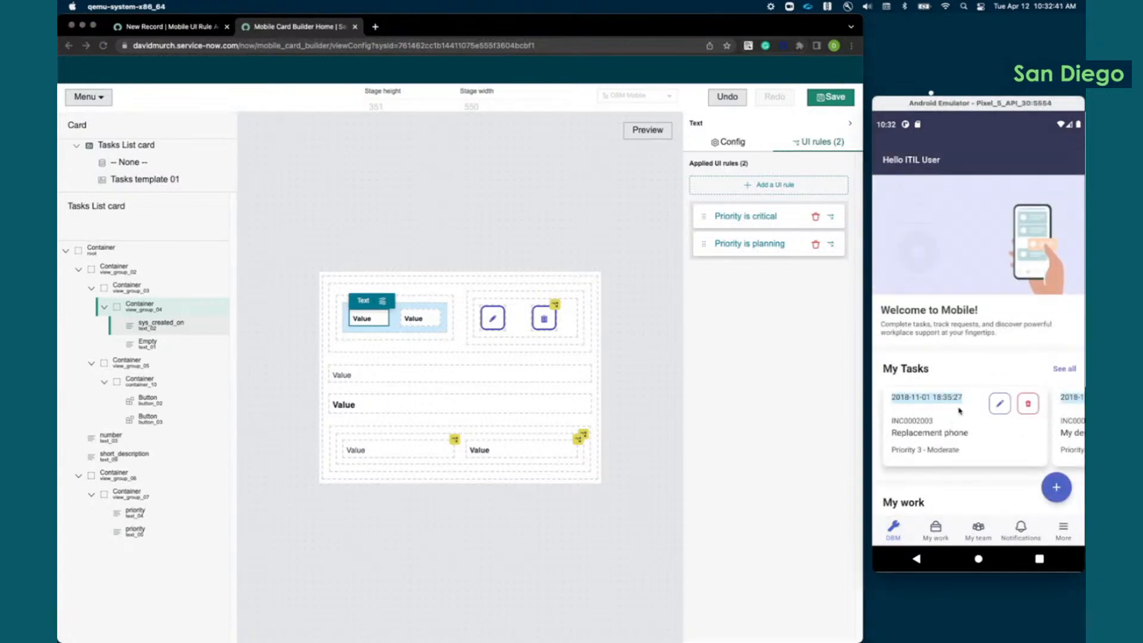
left_click_drag(969, 451, 957, 281)
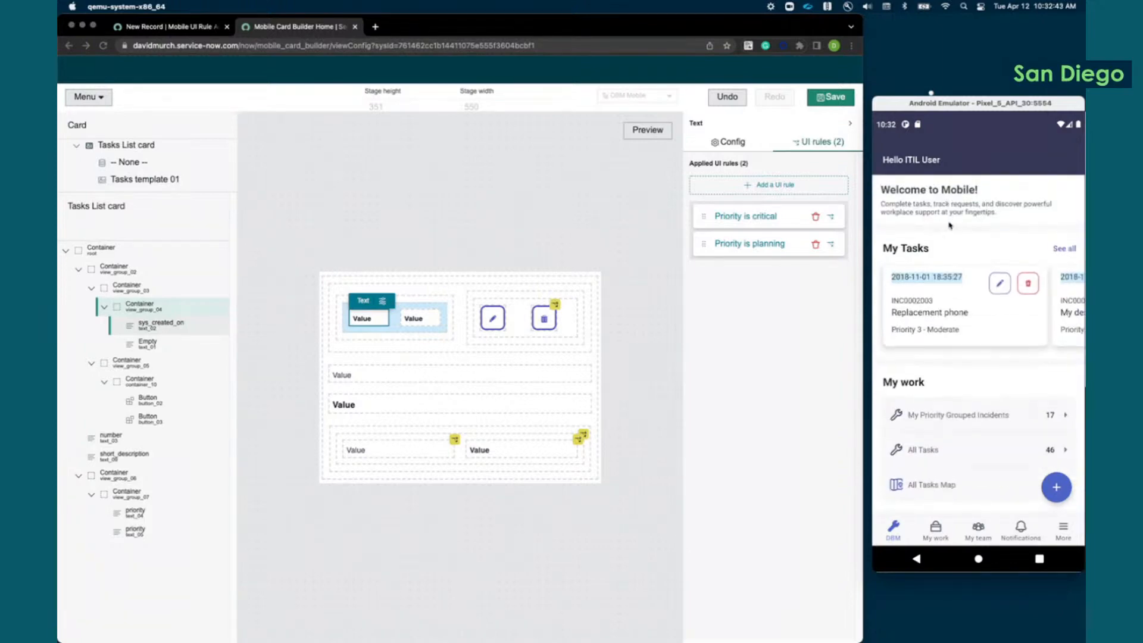
scroll(947, 417, "up", 5)
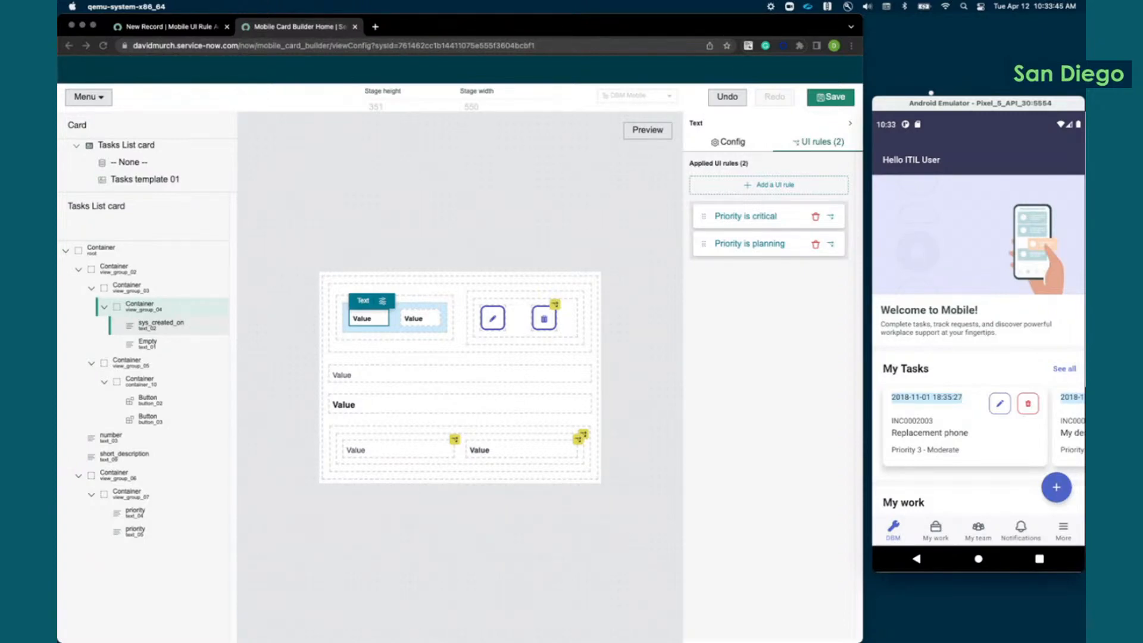
key("super+Tab")
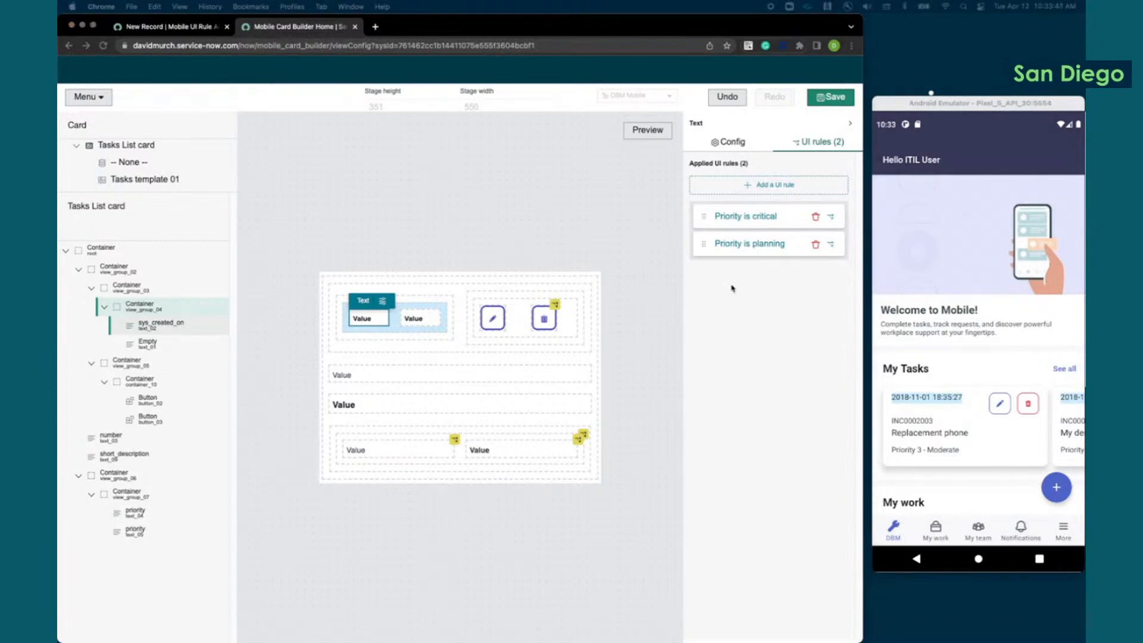